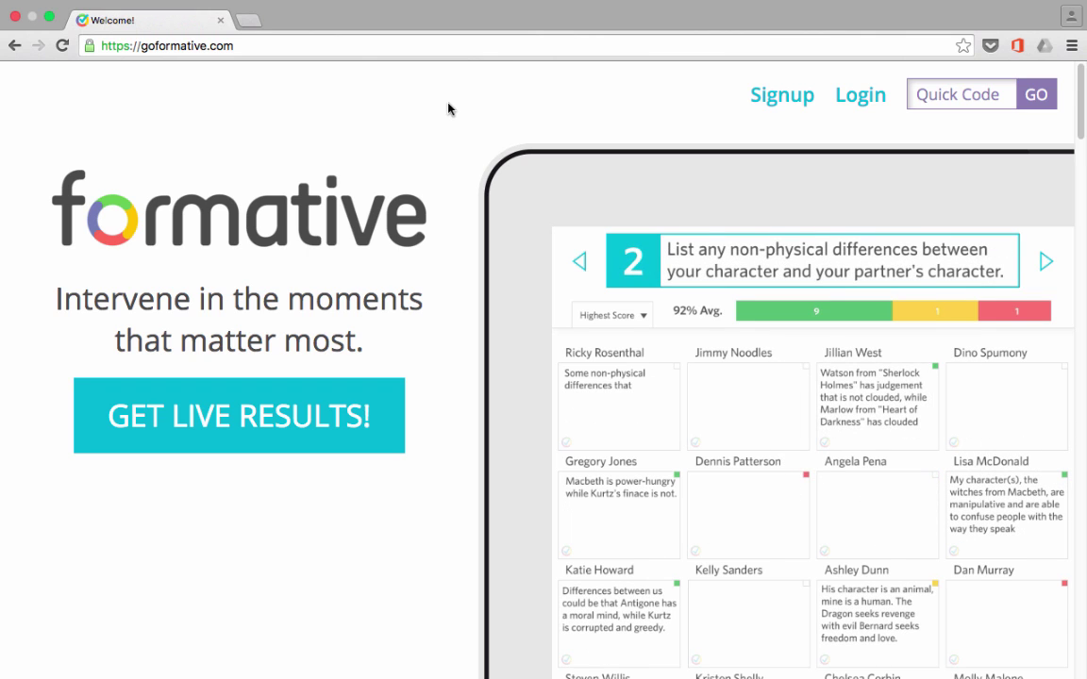
Go to the sign-up form and create a free Formative account as a Teacher.
click(858, 98)
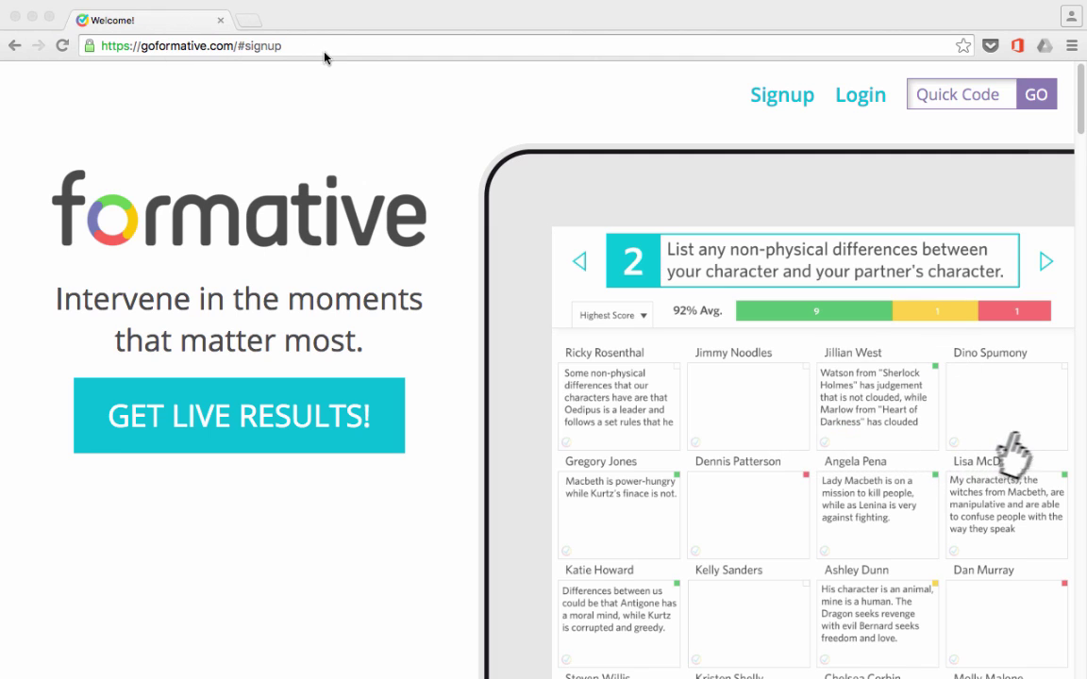
click(790, 104)
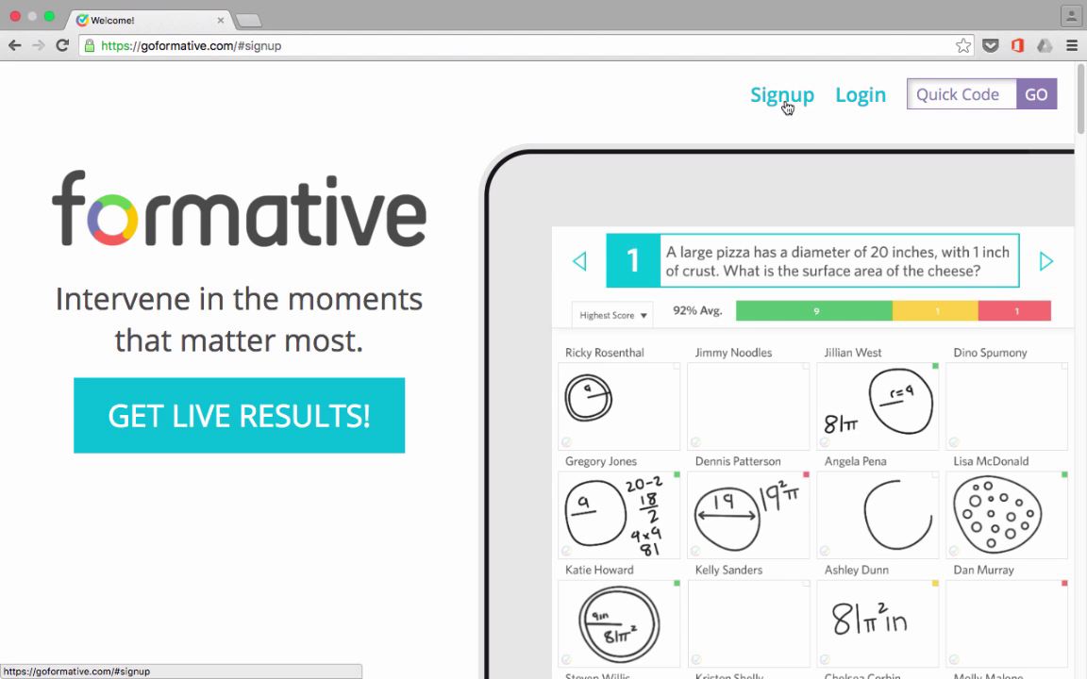
click(782, 95)
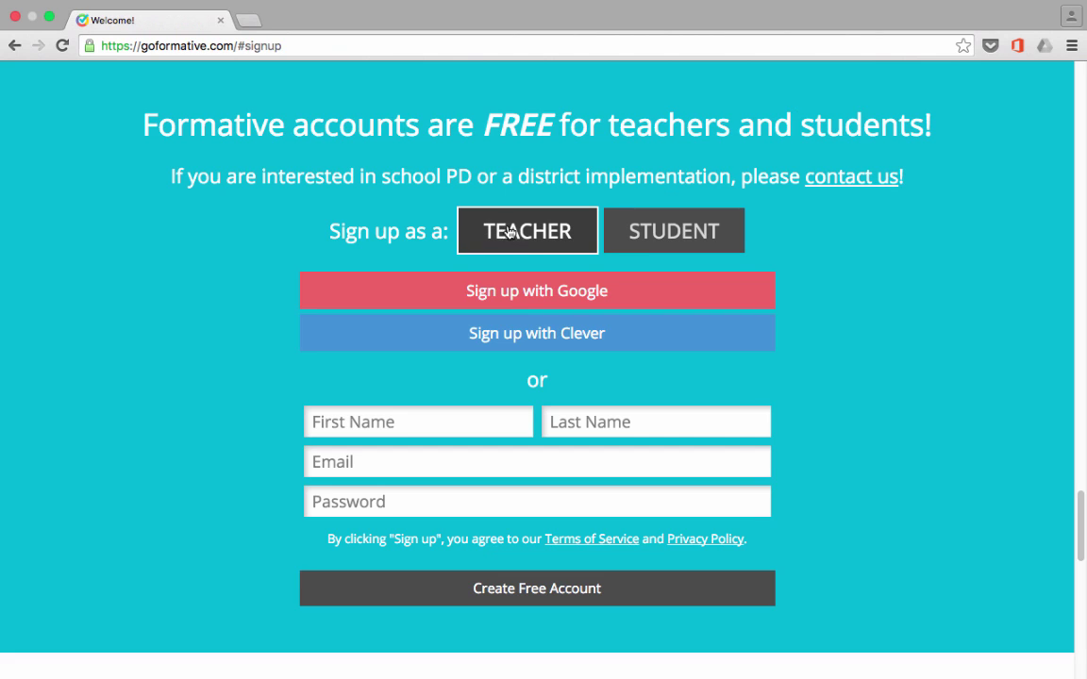
click(644, 241)
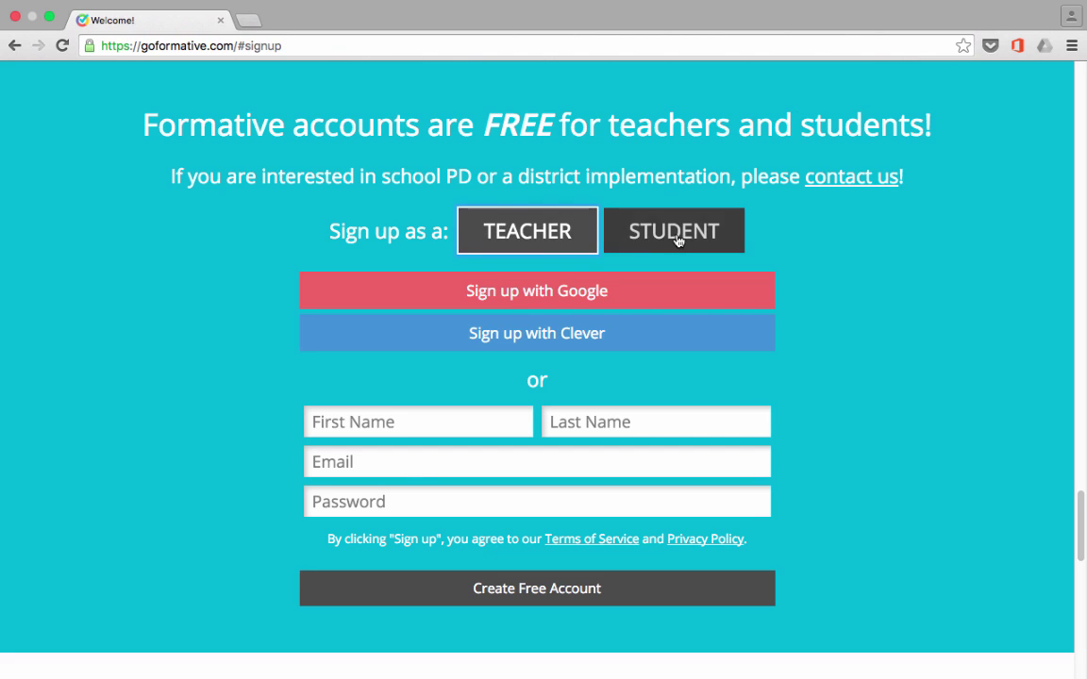
click(558, 241)
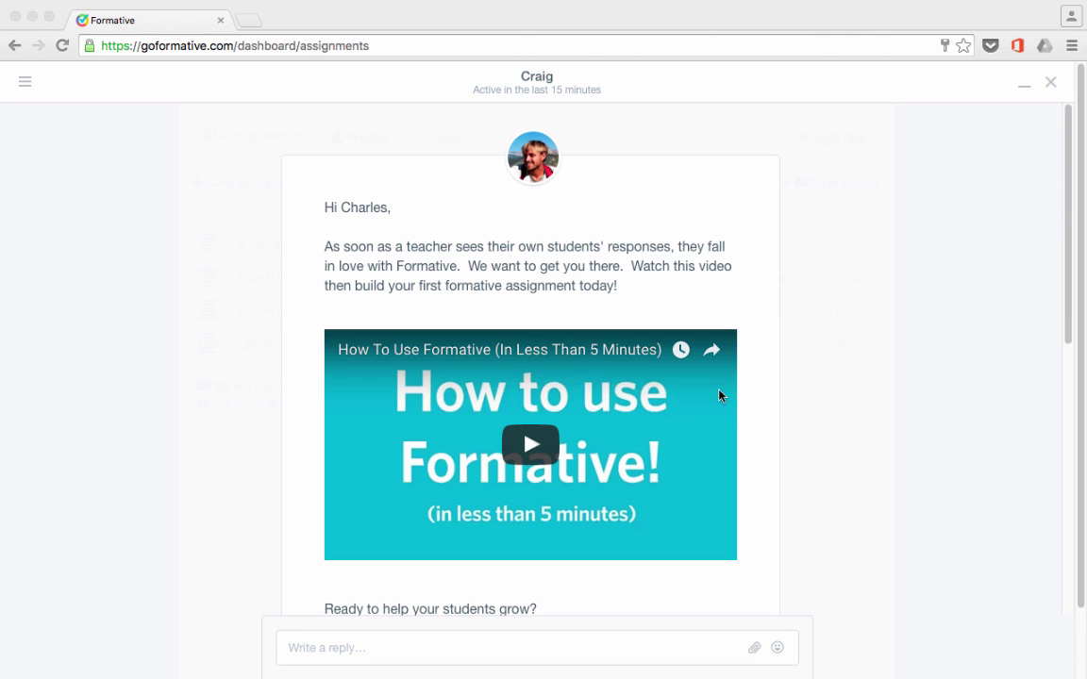
Dismiss the welcome message and preview the first sample assignment's options.
click(1050, 83)
click(1050, 85)
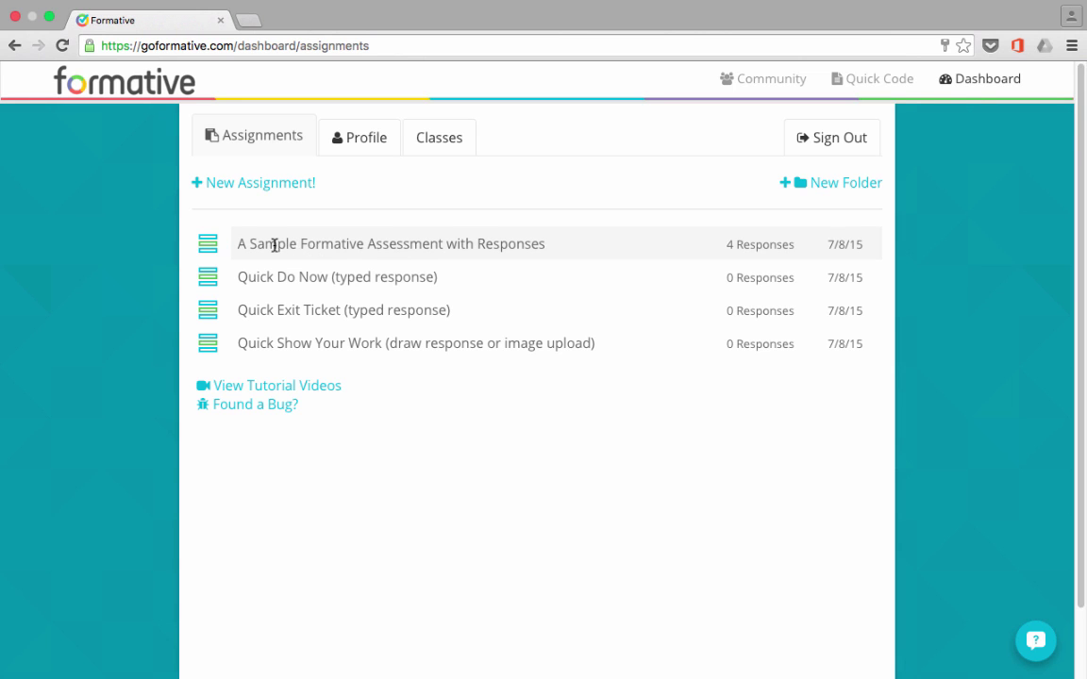
drag(274, 246, 407, 245)
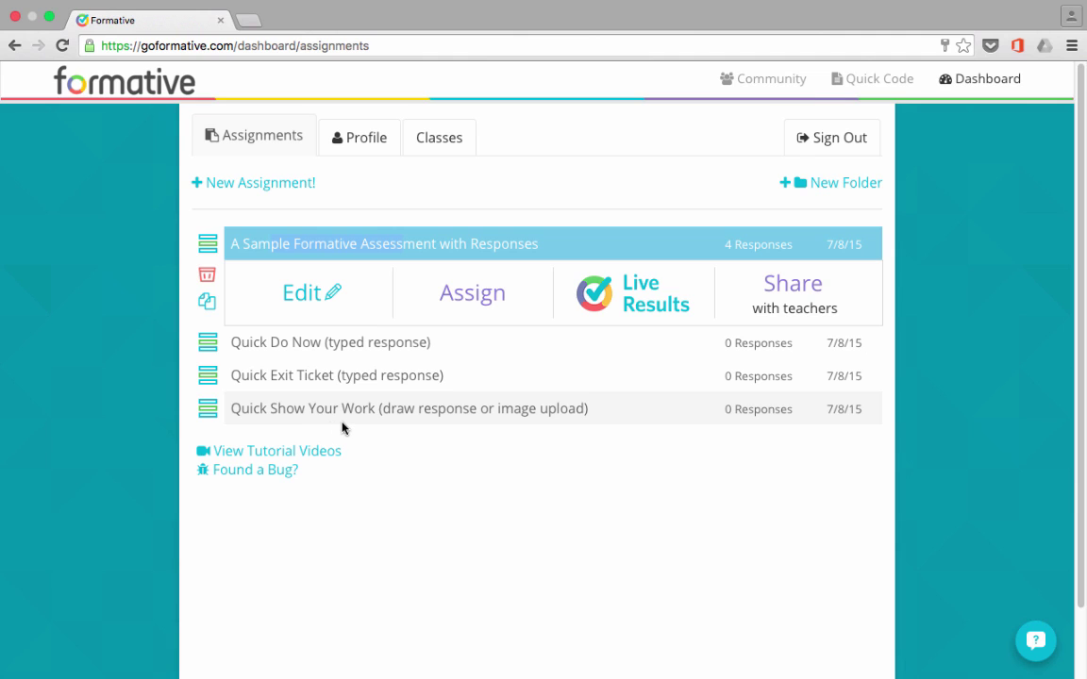
click(462, 509)
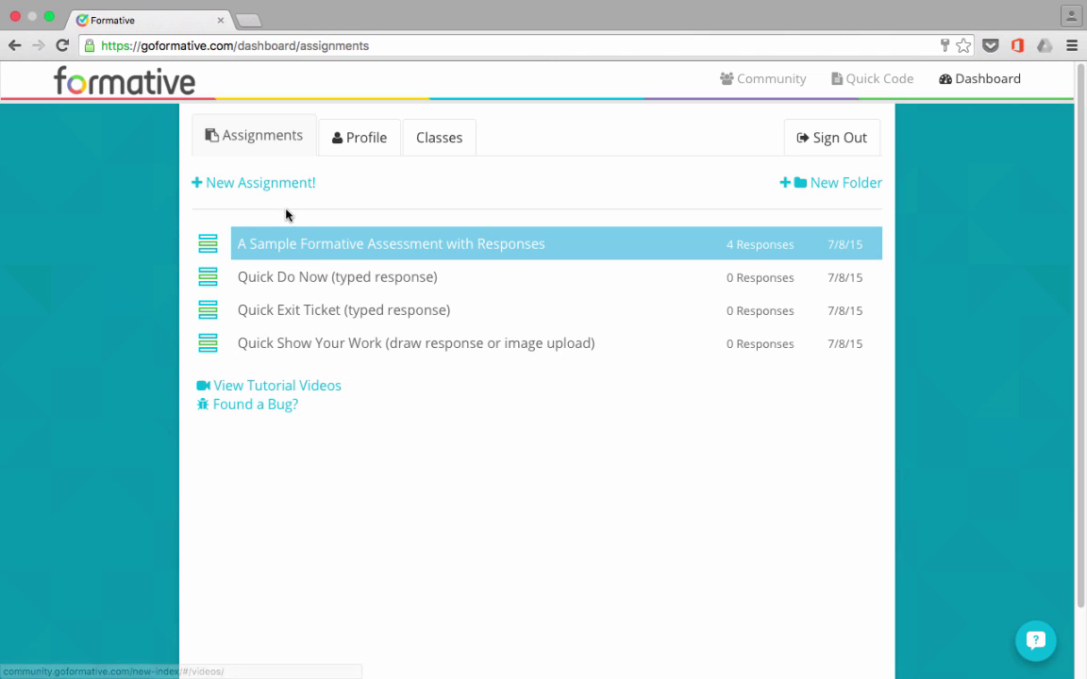
Create a new assignment and retitle it 'Spanish Body Vocabulary'.
click(233, 185)
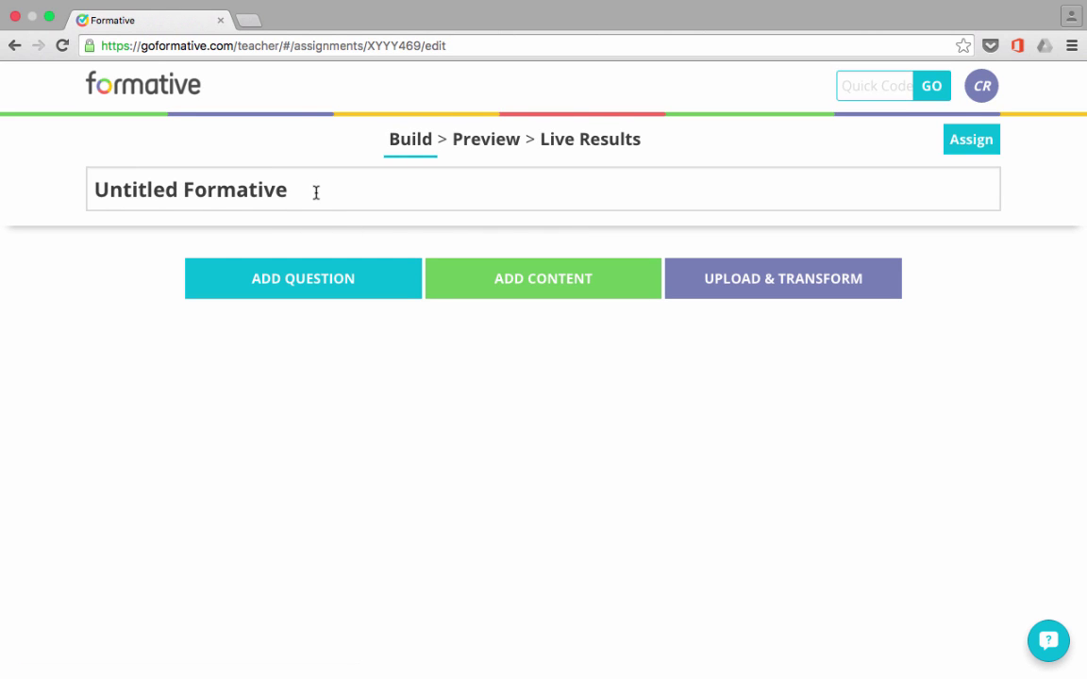
drag(303, 192, 55, 187)
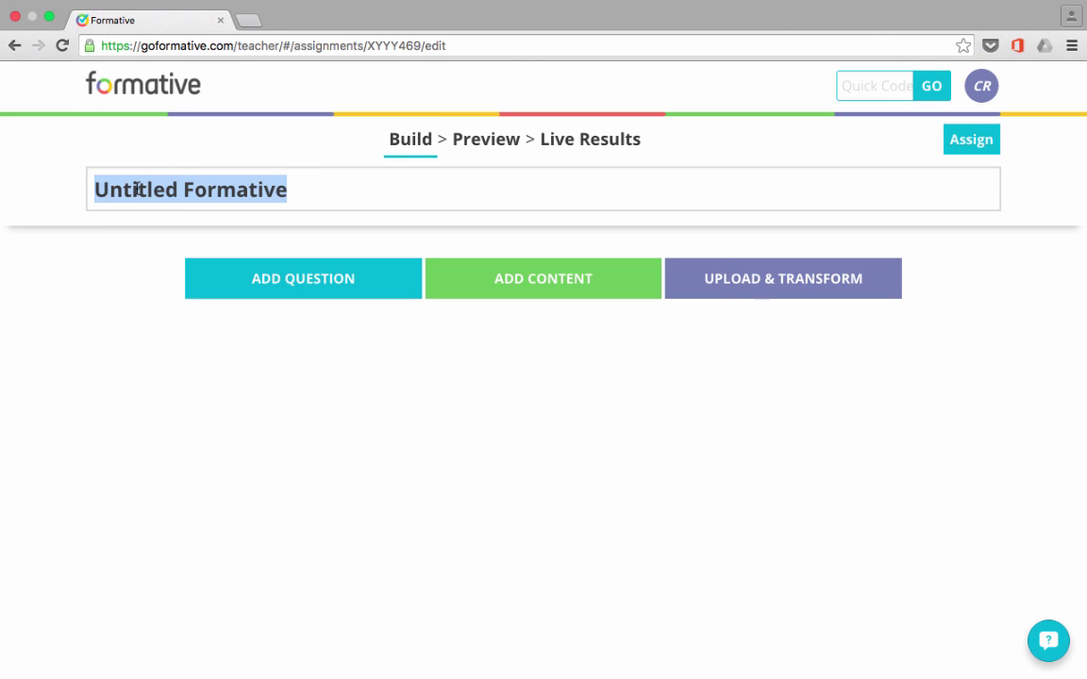
key(BackSpace)
text(Spanish)
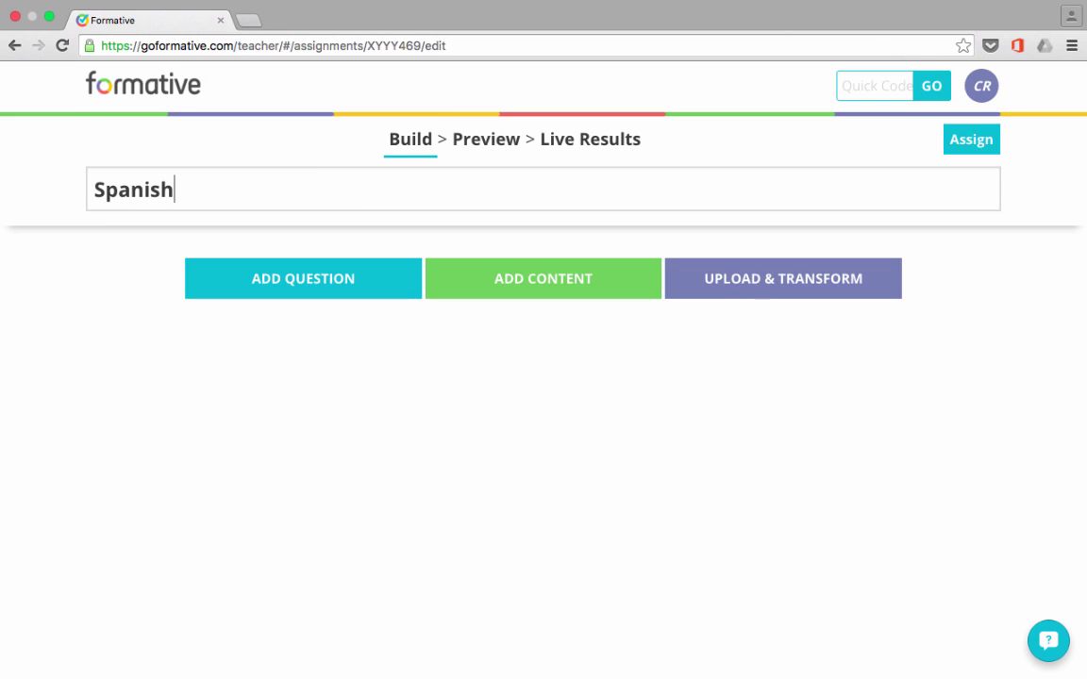
text( Body Vocabu)
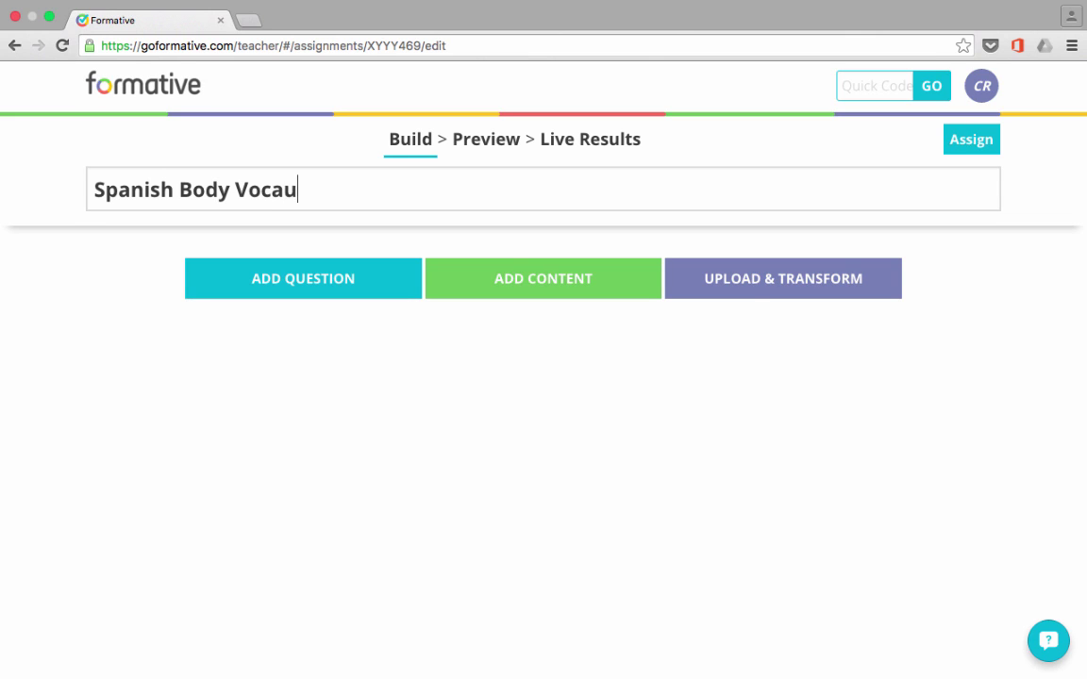
key(BackSpace)
text(bulary)
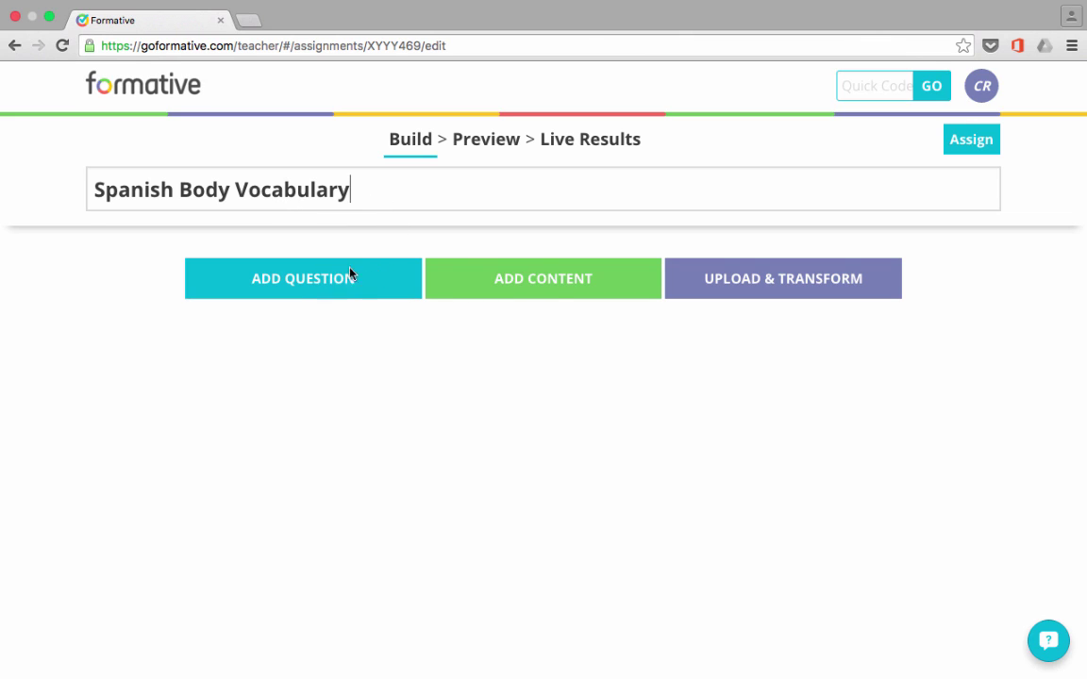
Add an Upload & Transform document block, cancelling the file picker so no file is chosen.
click(834, 284)
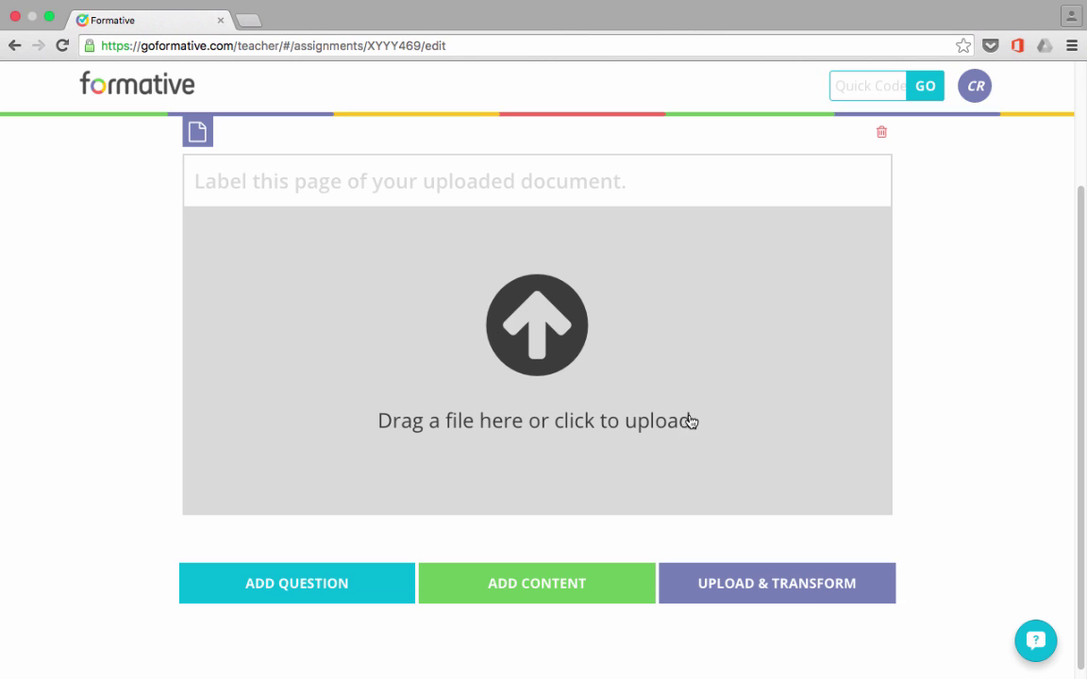
click(647, 431)
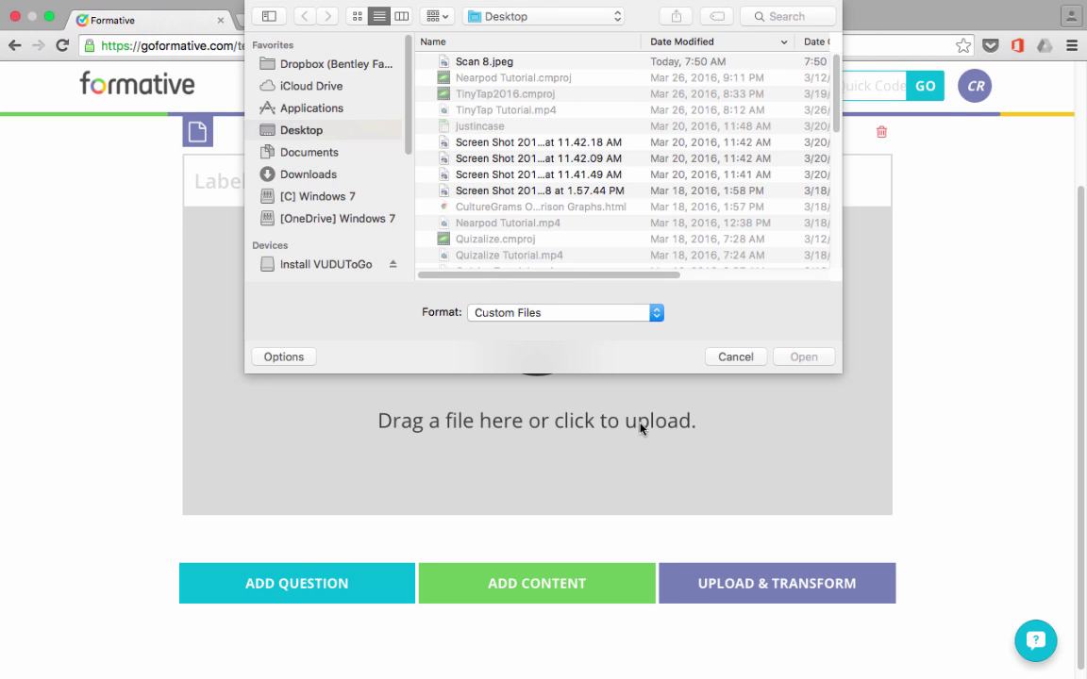
click(734, 357)
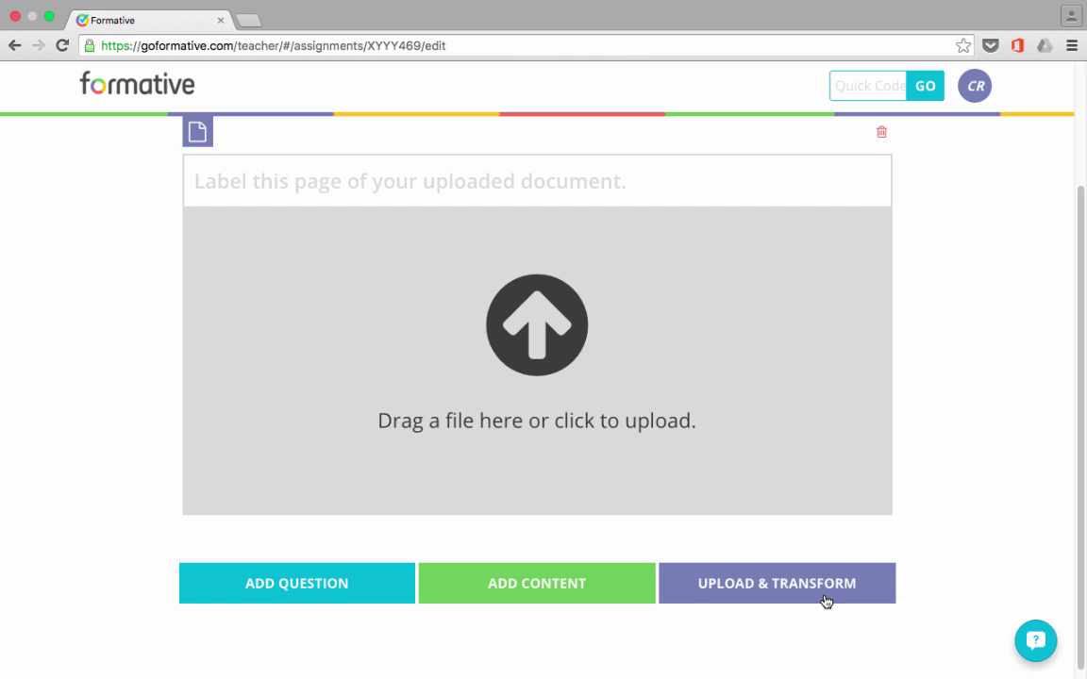
Add a text block titled 'El cuerpo' introducing the unit's Spanish body vocabulary.
click(528, 593)
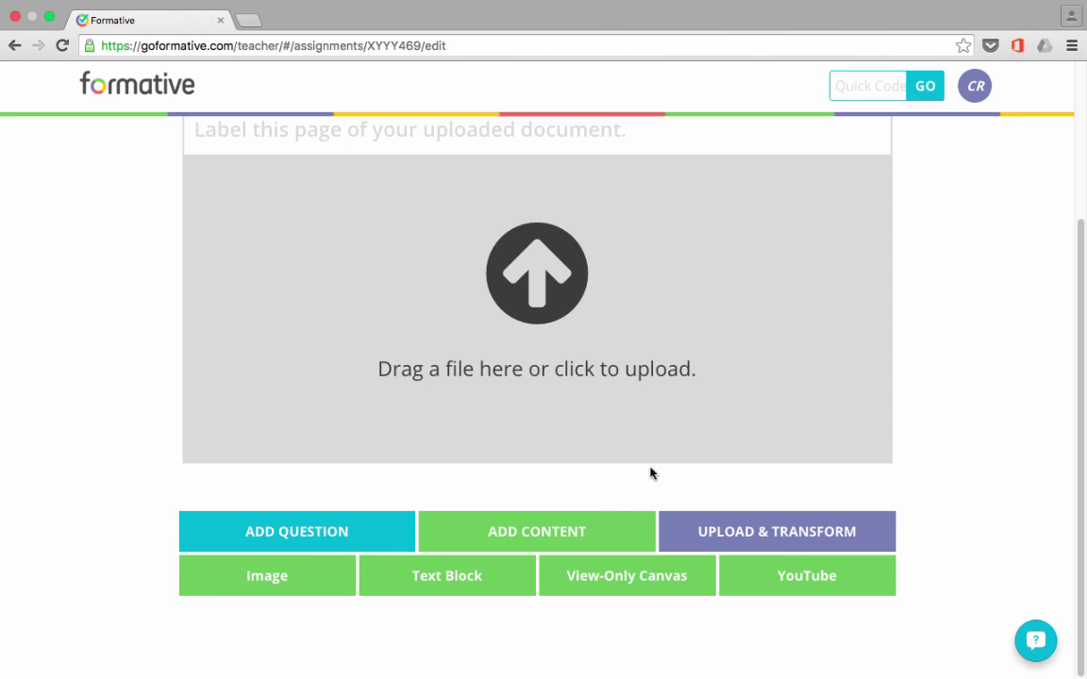
click(450, 584)
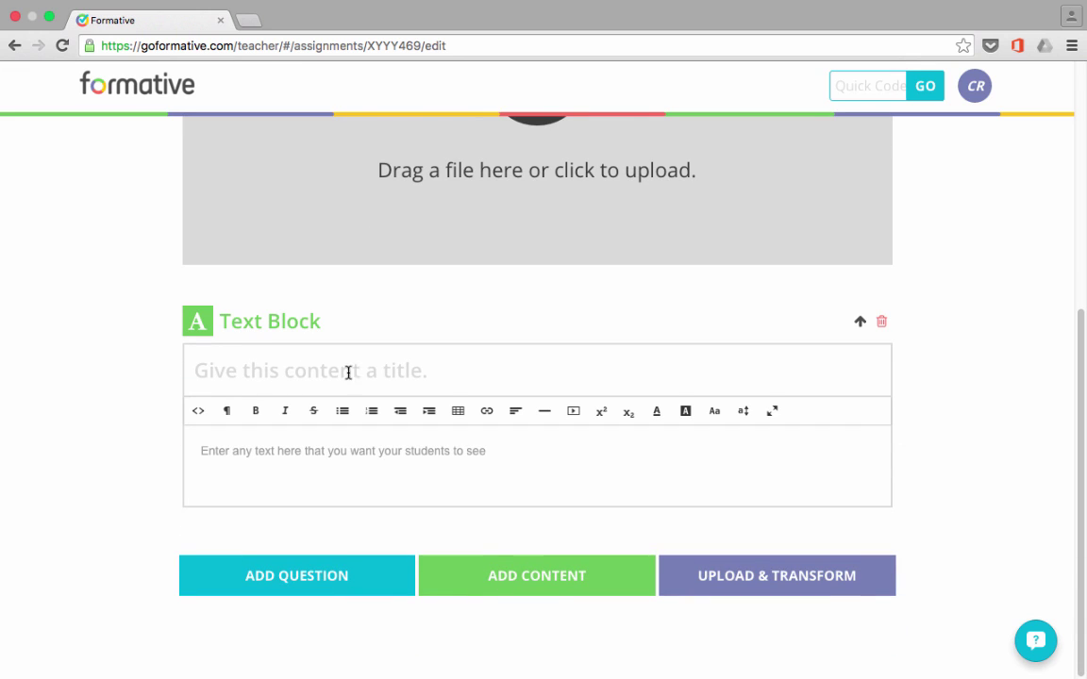
text(El cu)
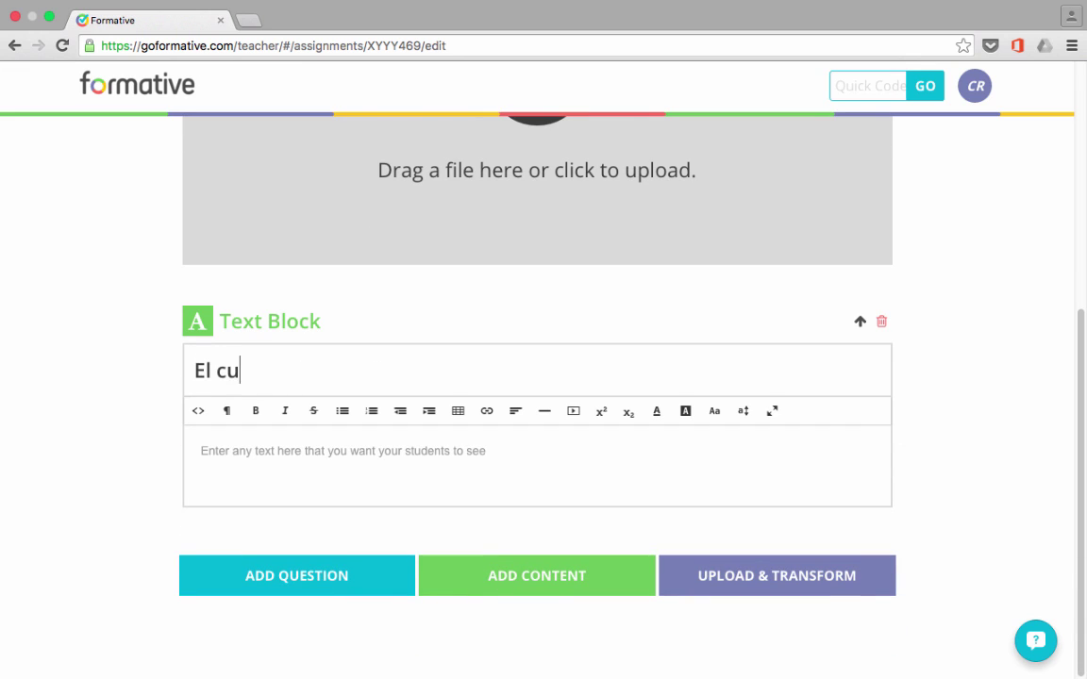
text(erp)
key(BackSpace)
key(BackSpace)
text(erpo)
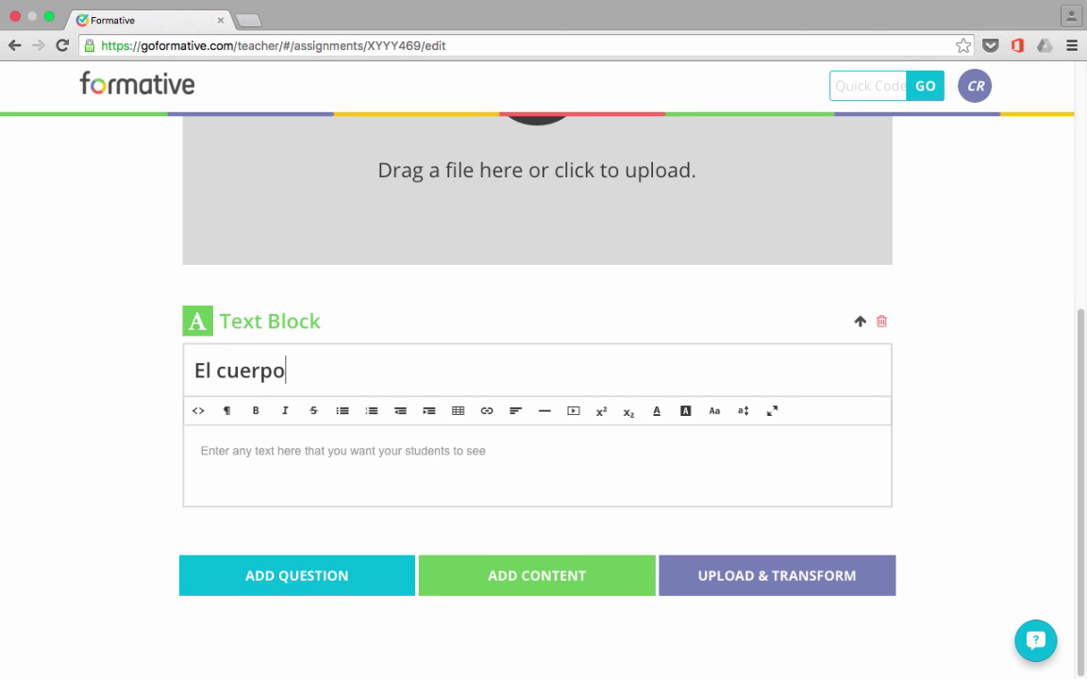
click(247, 453)
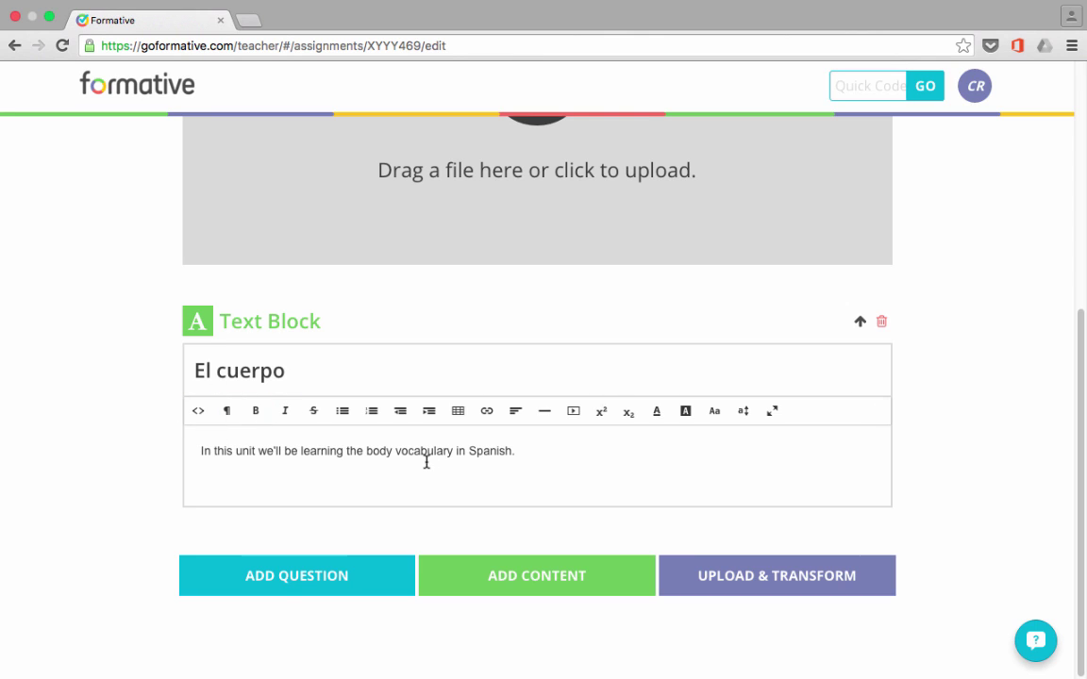
Add an Image block and leave it empty by cancelling the file picker.
click(536, 586)
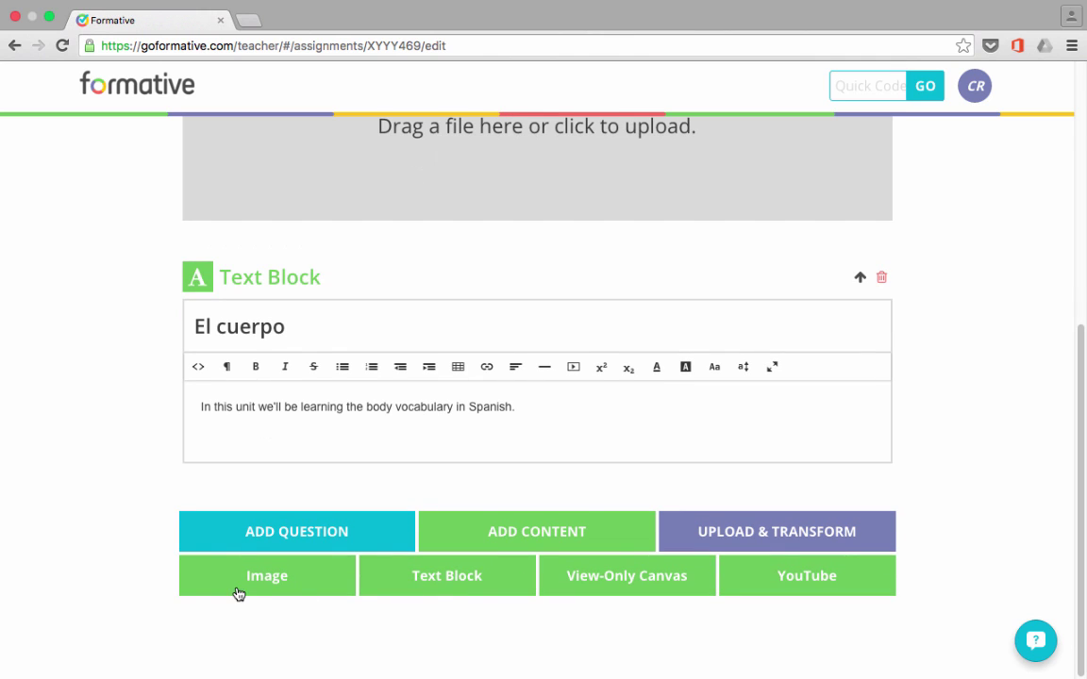
click(244, 590)
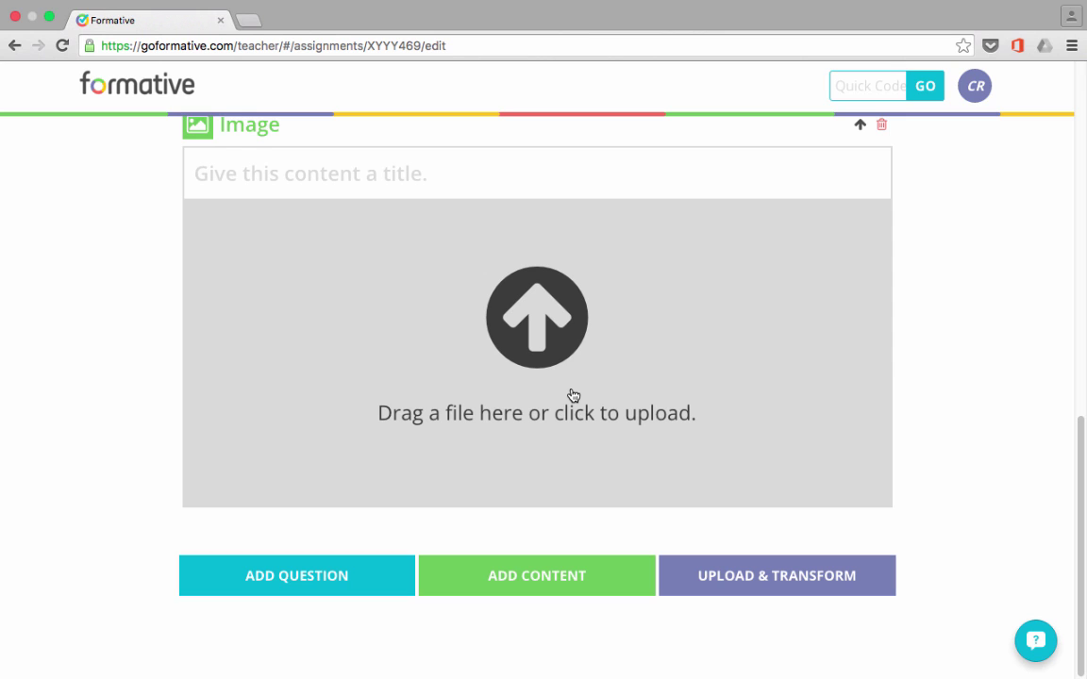
click(563, 342)
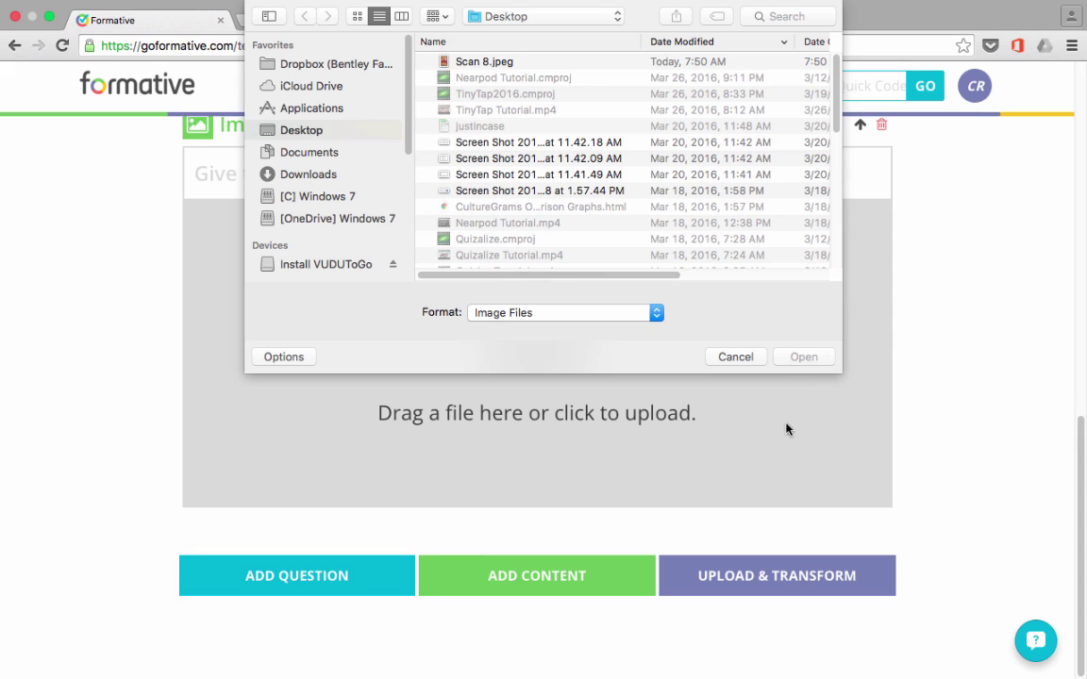
click(742, 357)
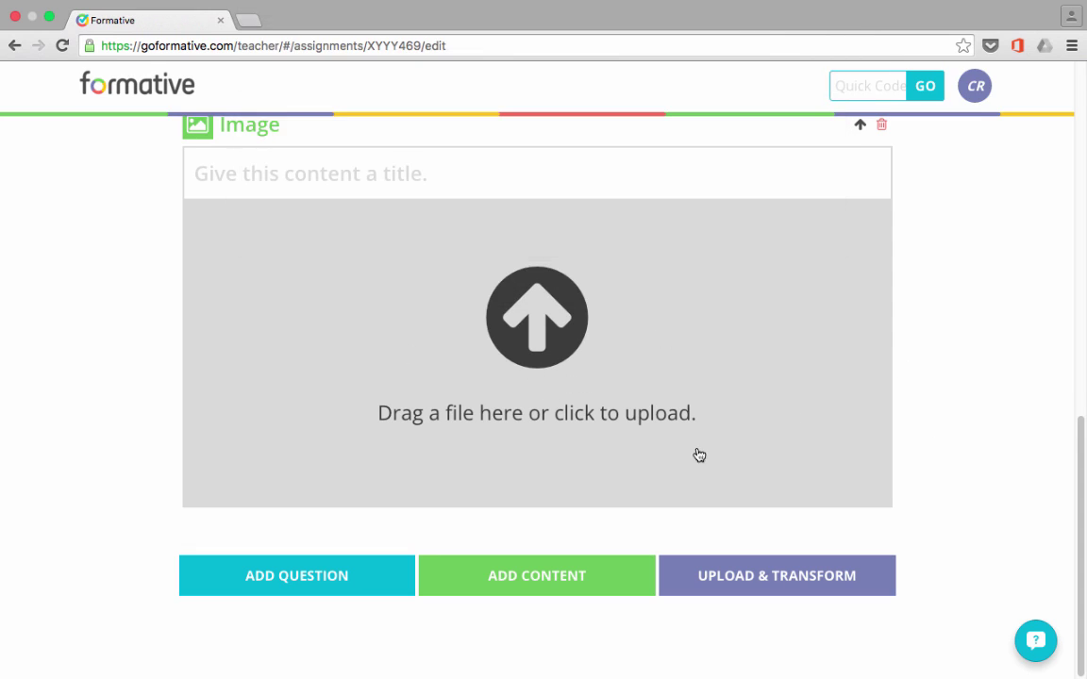
click(552, 577)
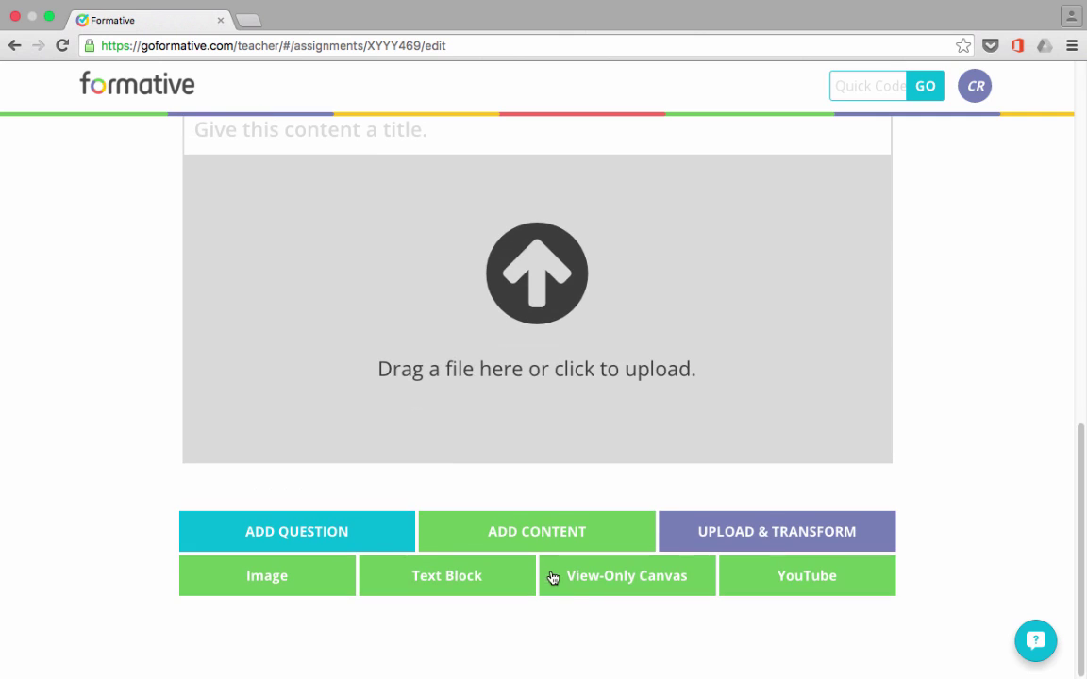
click(819, 589)
click(252, 415)
text(Vid)
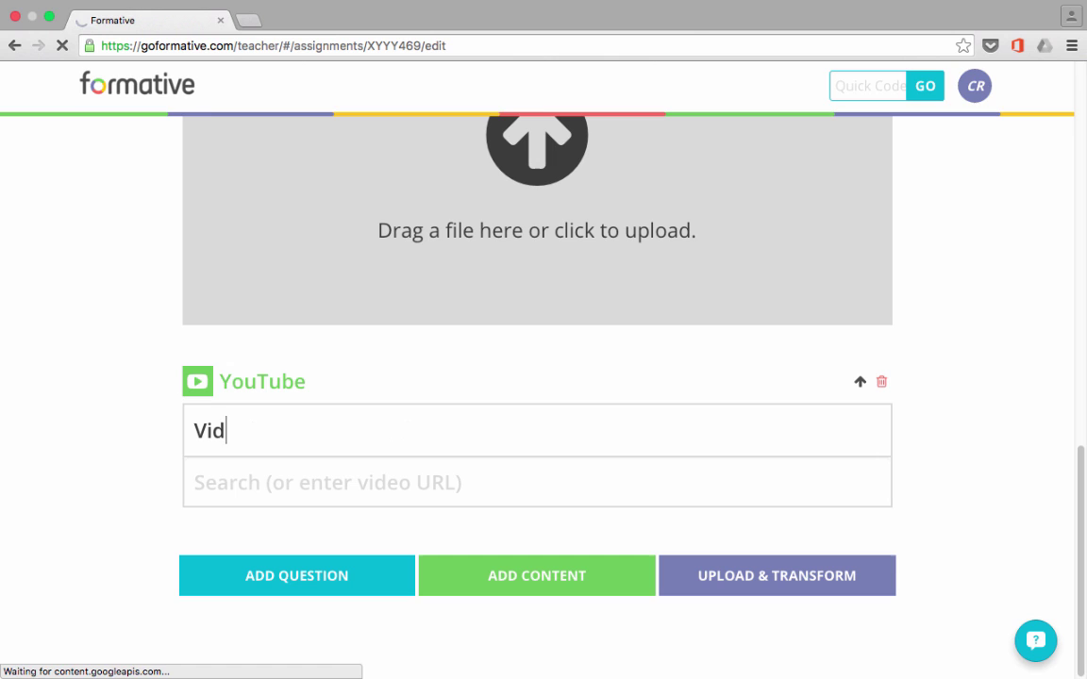
text(eo)
click(344, 486)
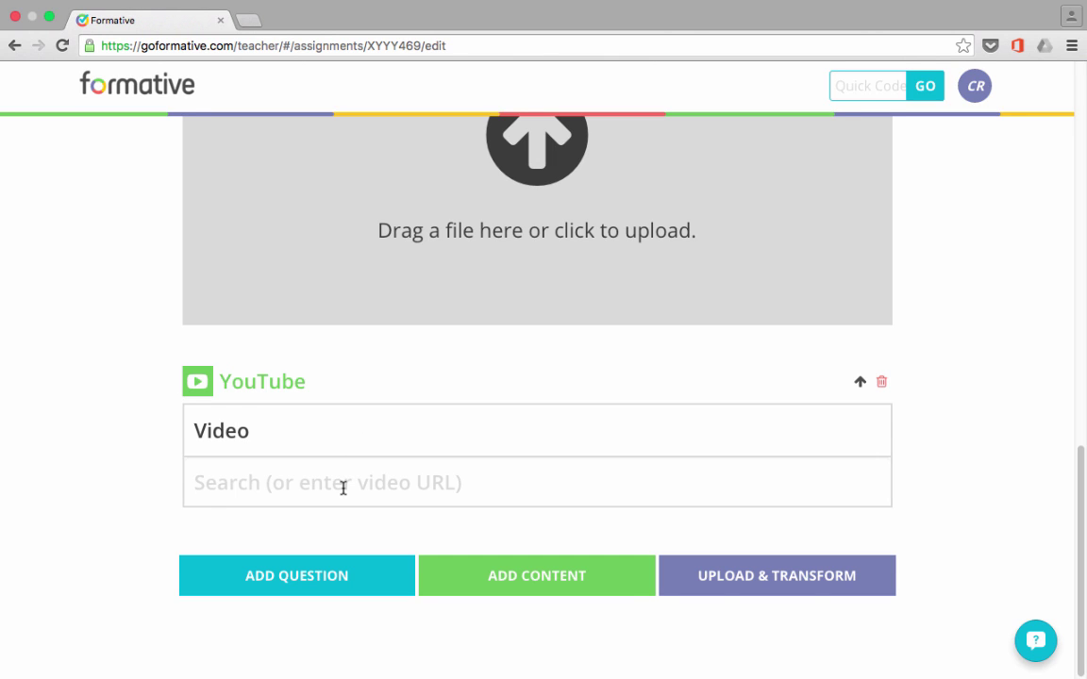
text(el cuerpo)
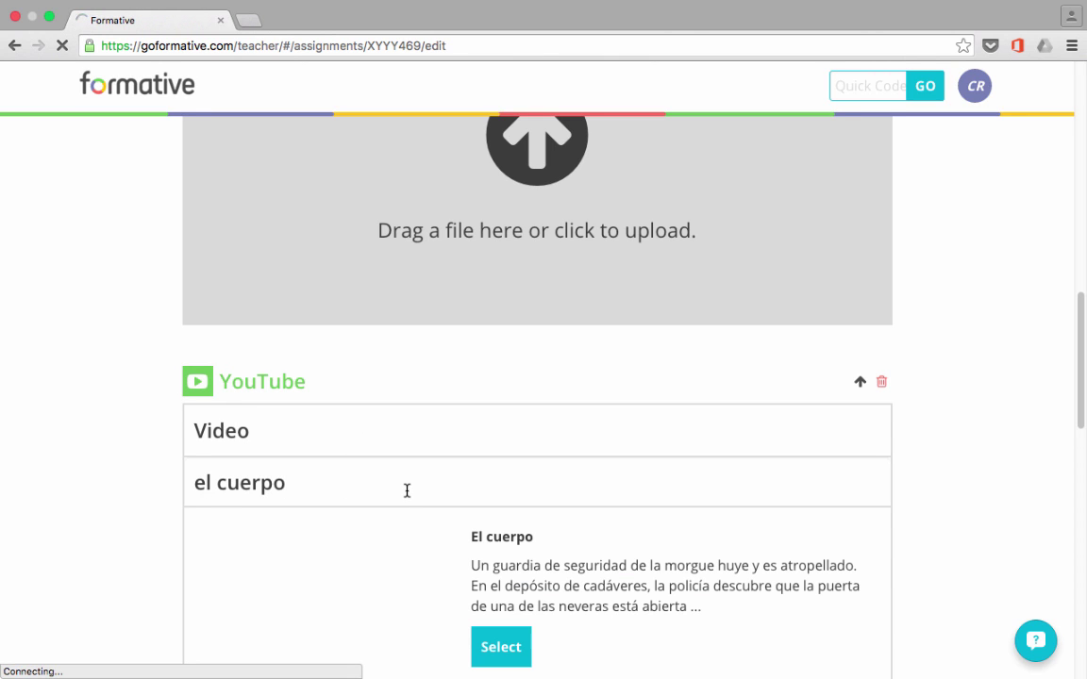
scroll(541, 617, down, 1)
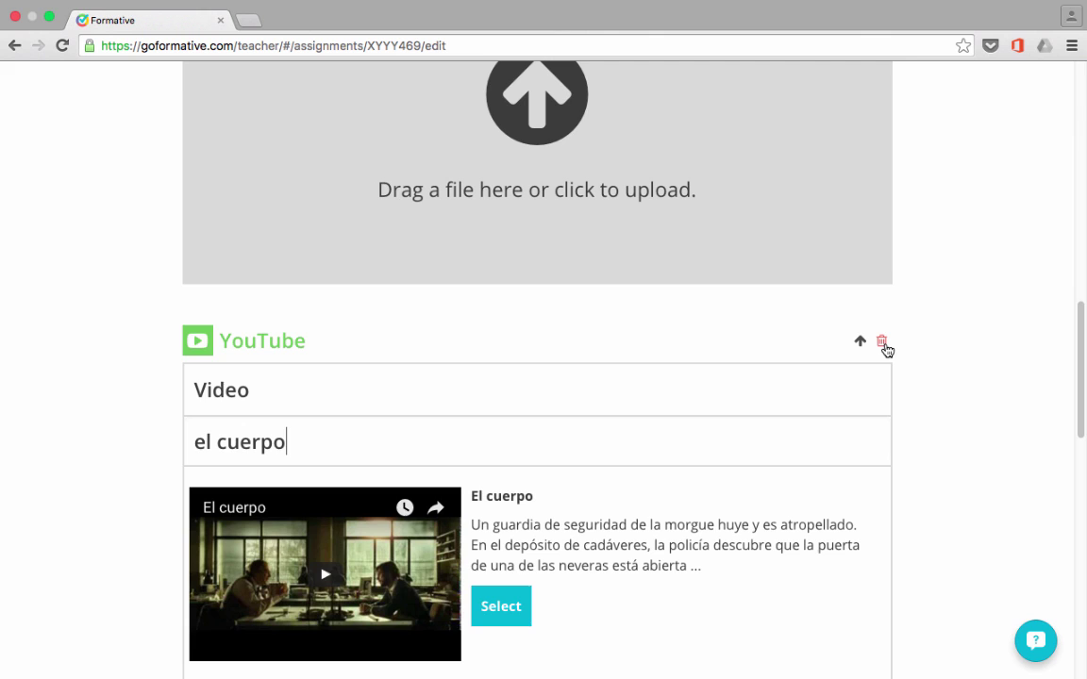
click(882, 342)
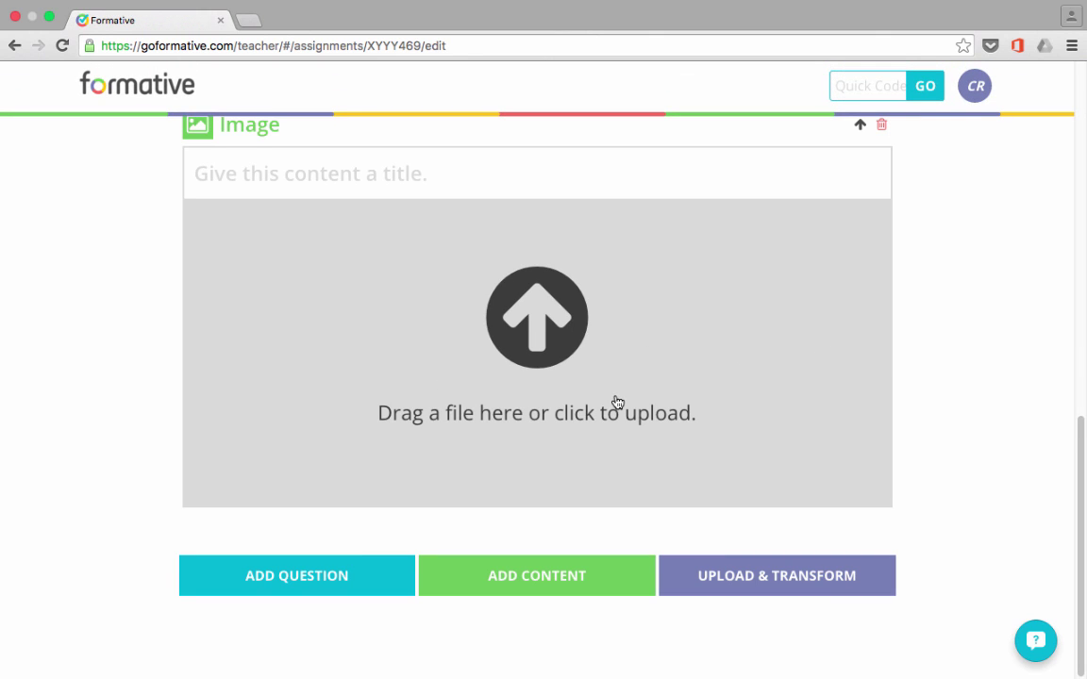
scroll(614, 400, down, 5)
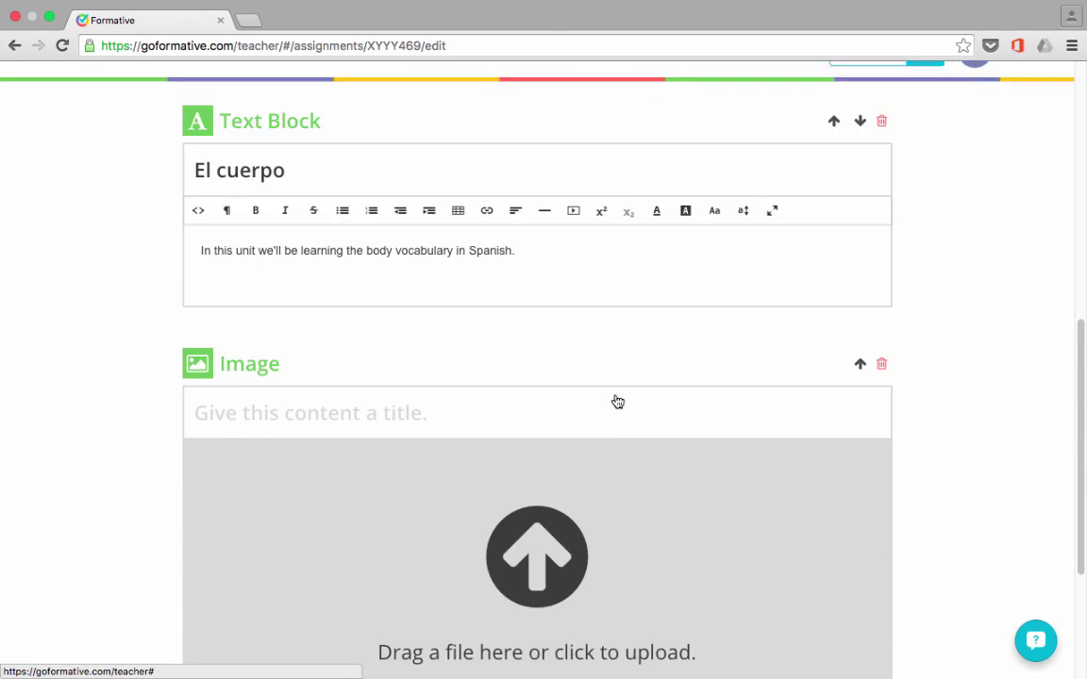
Delete the empty Image block and add a View-Only Canvas.
click(882, 174)
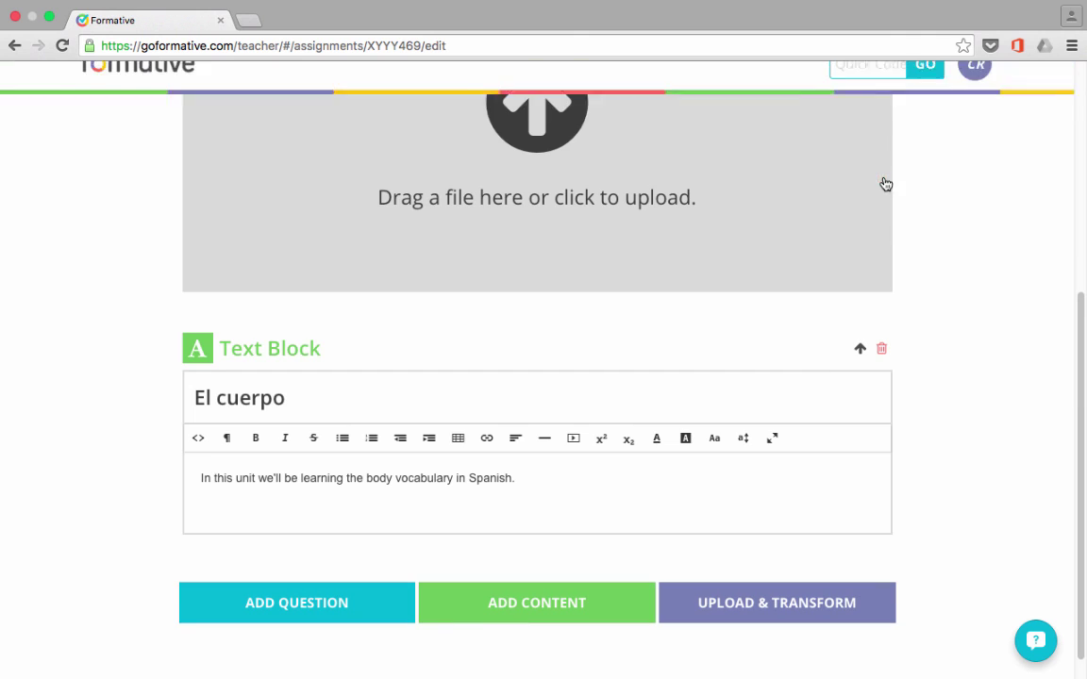
click(535, 604)
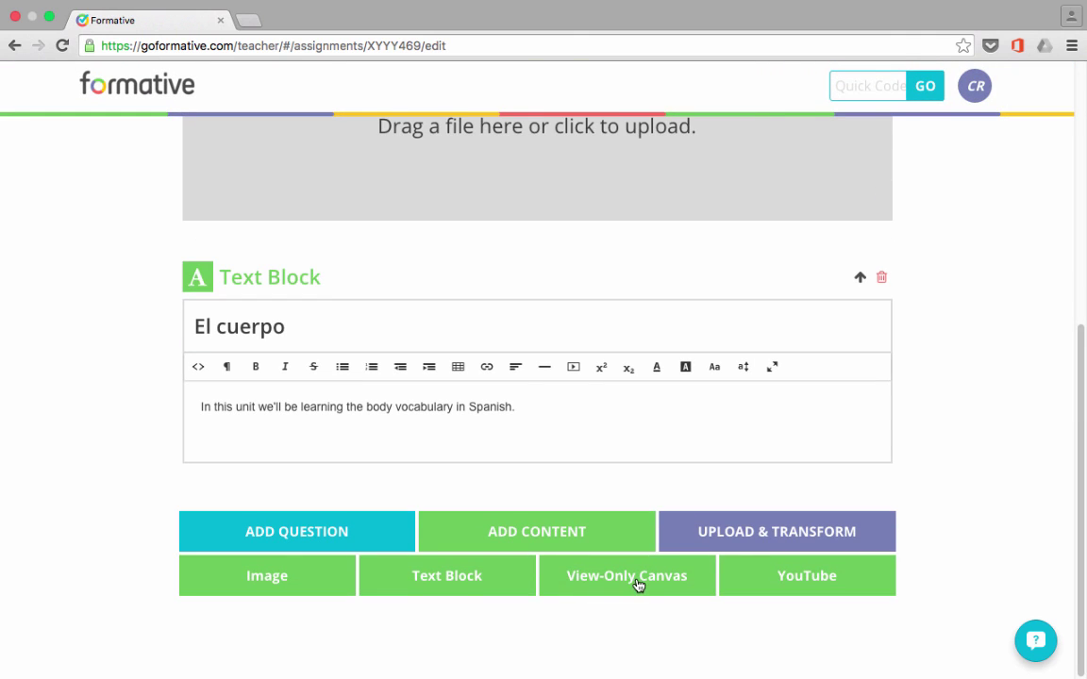
click(637, 582)
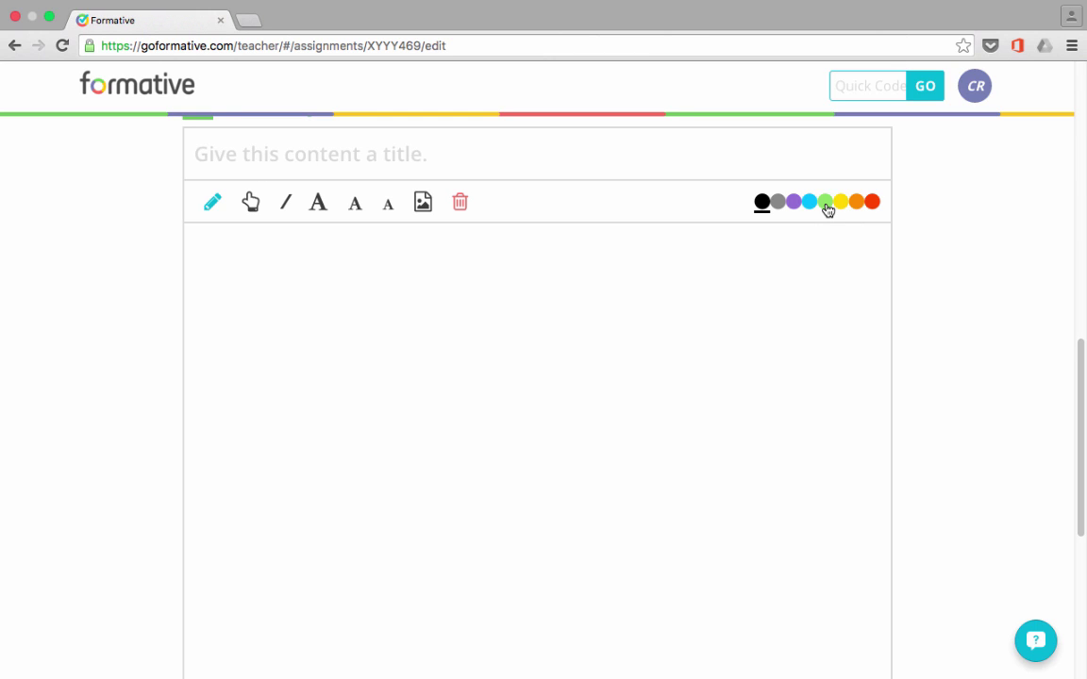
Draw three horizontal lines and a vertical stroke on the canvas in green.
click(826, 203)
drag(255, 385, 766, 380)
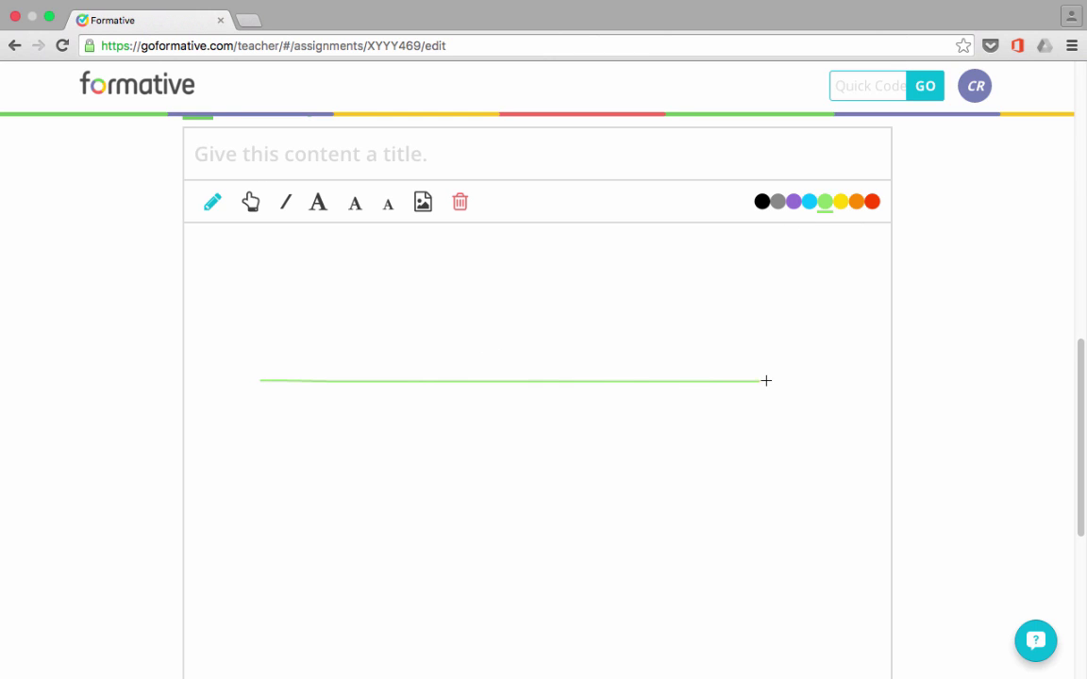
drag(491, 382, 522, 628)
drag(292, 505, 742, 508)
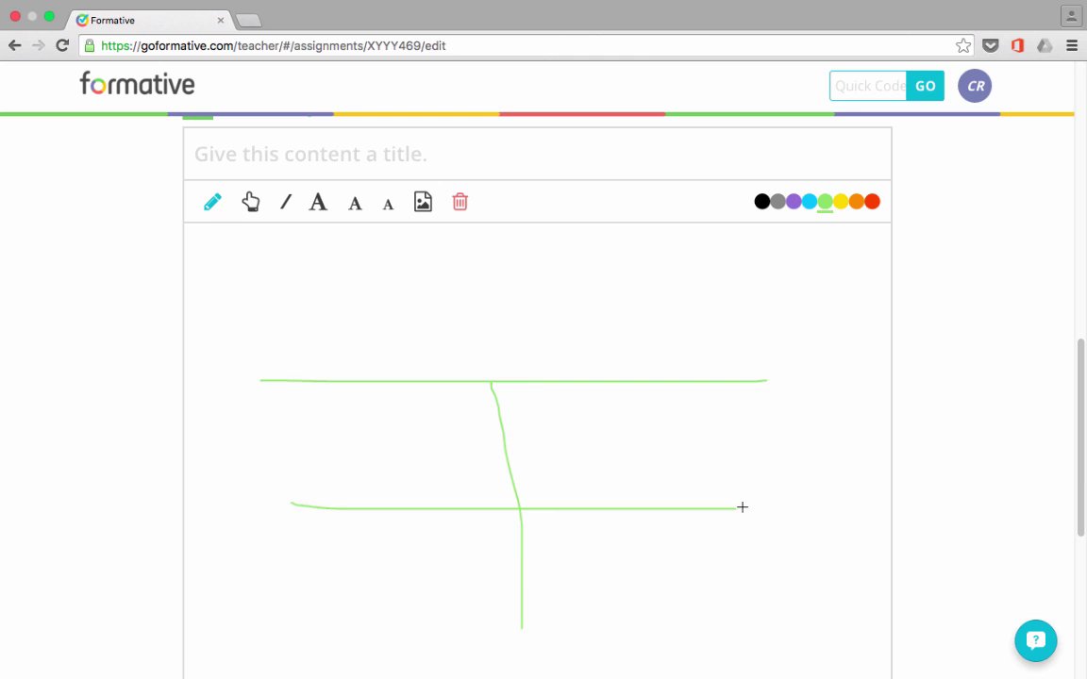
drag(763, 585, 286, 585)
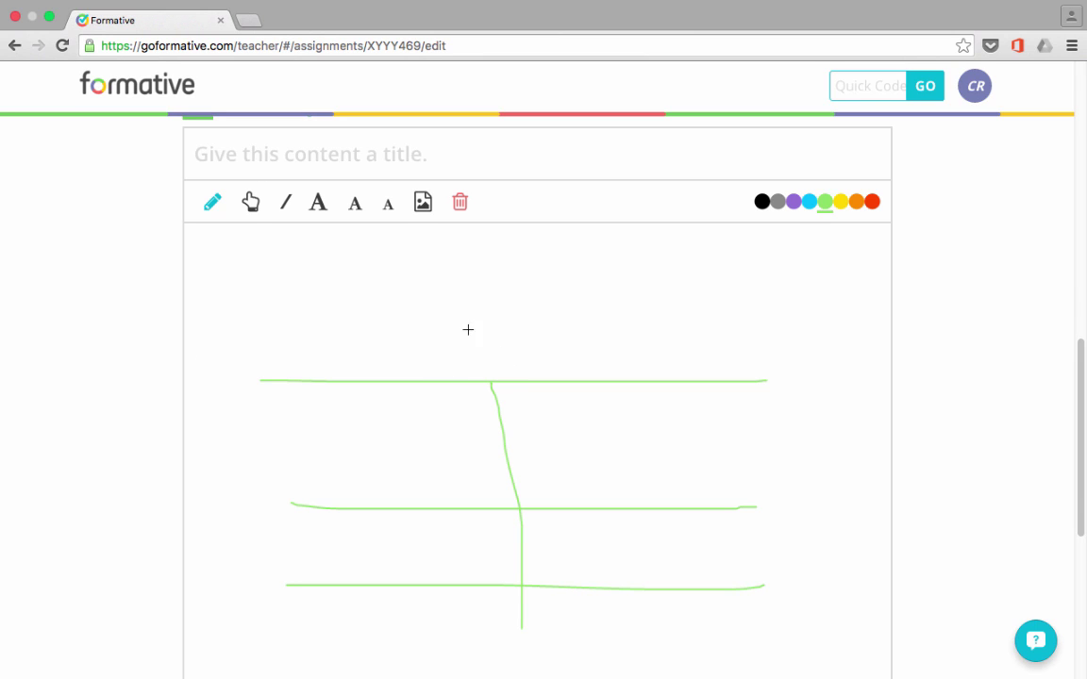
Add sample text 'saljkdfkljaskfdj' to the canvas, then delete the canvas block.
click(320, 213)
click(356, 285)
text(saljkdfkljaskfdj)
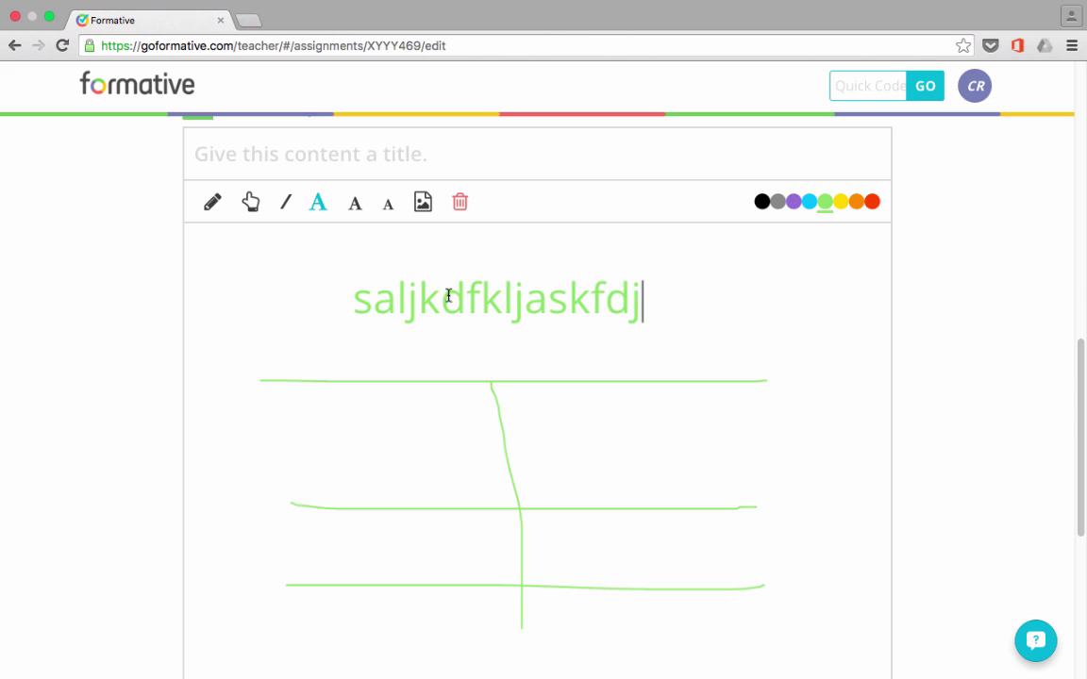
scroll(449, 295, up, 3)
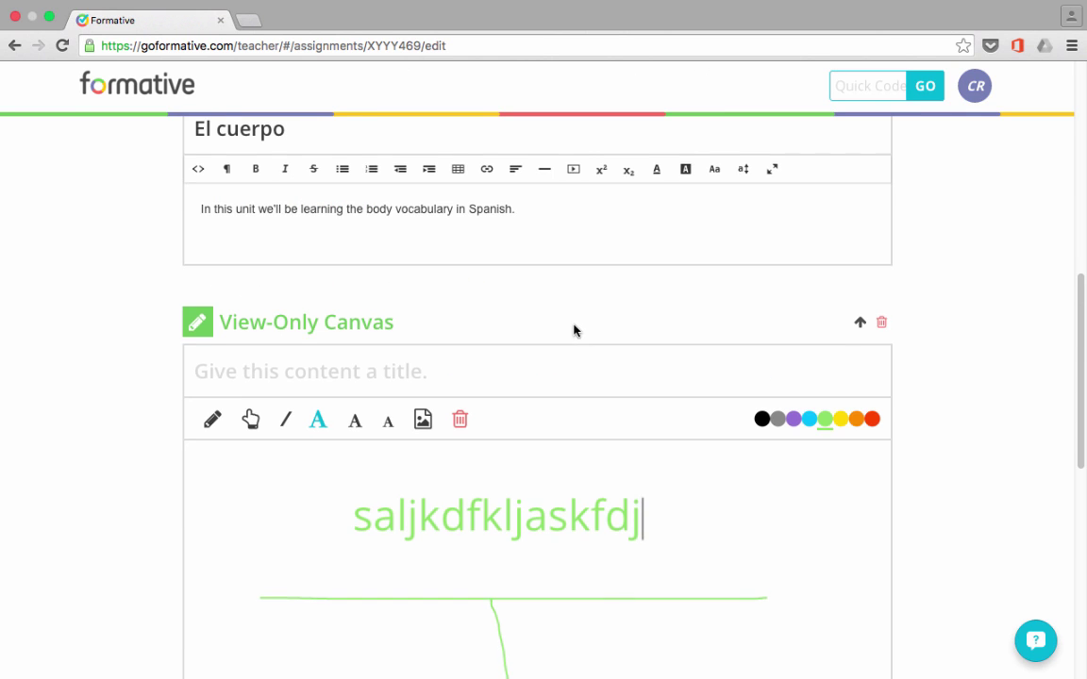
scroll(574, 330, down, 3)
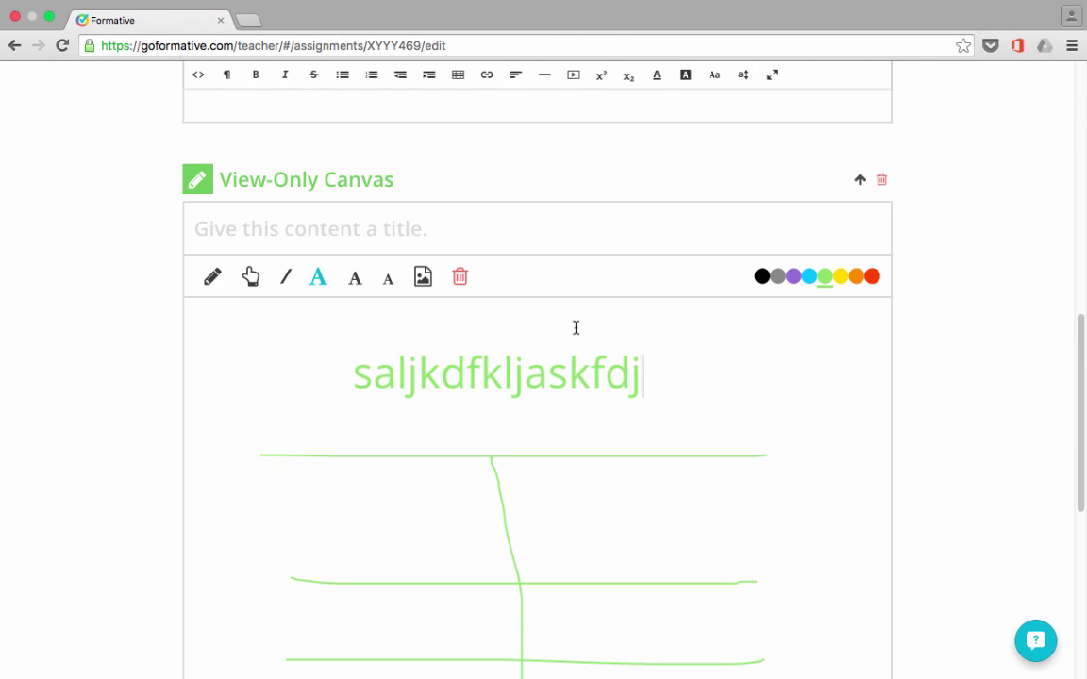
scroll(845, 354, down, 1)
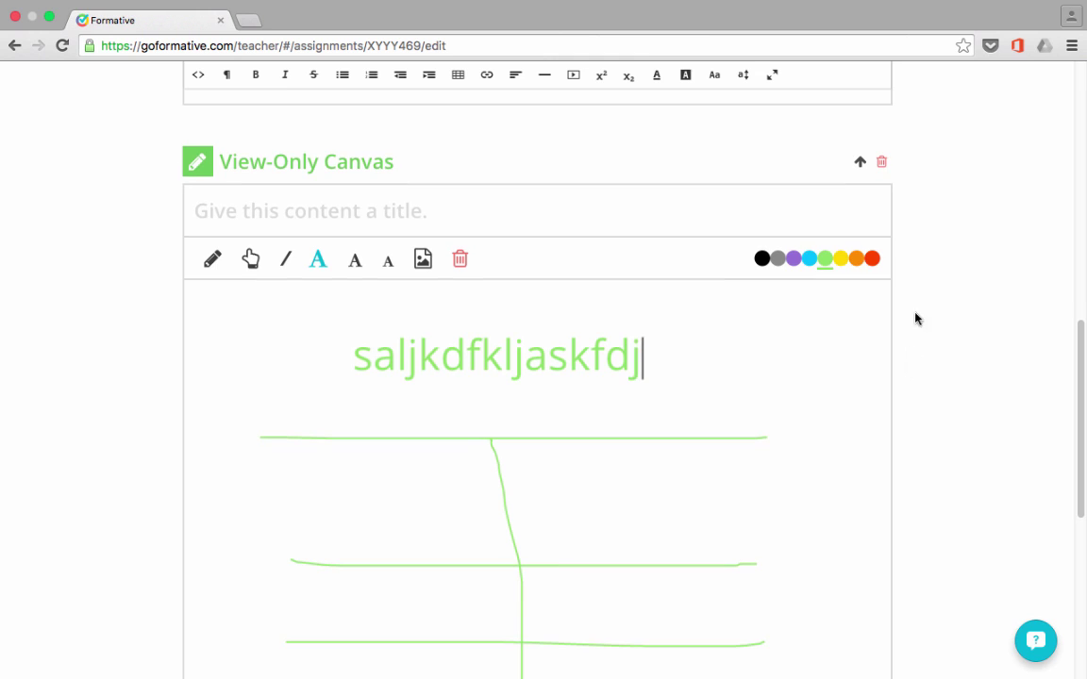
click(882, 165)
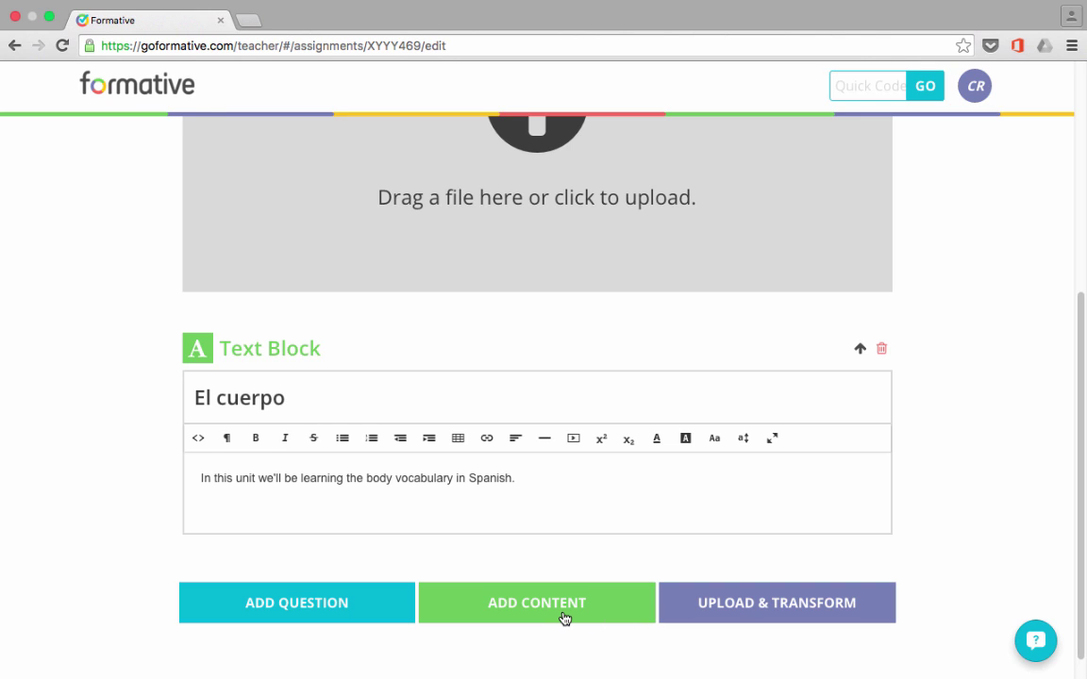
Add a multiple-choice question on 'hands' with option 'los pies', marking 'las manos' correct.
click(271, 610)
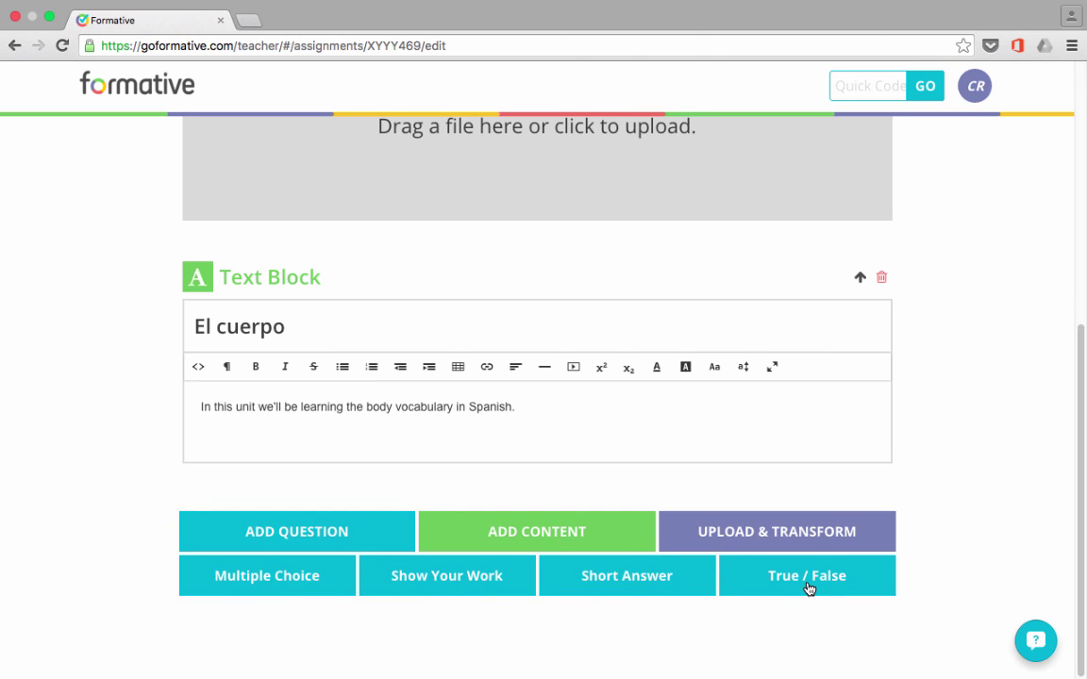
click(289, 587)
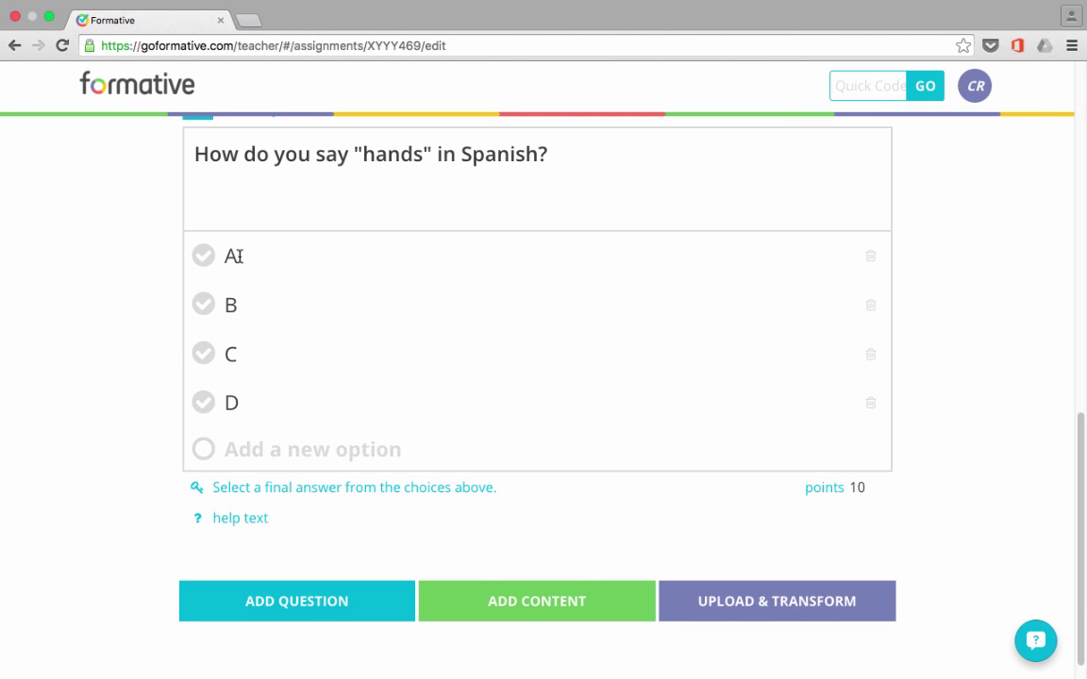
key(BackSpace)
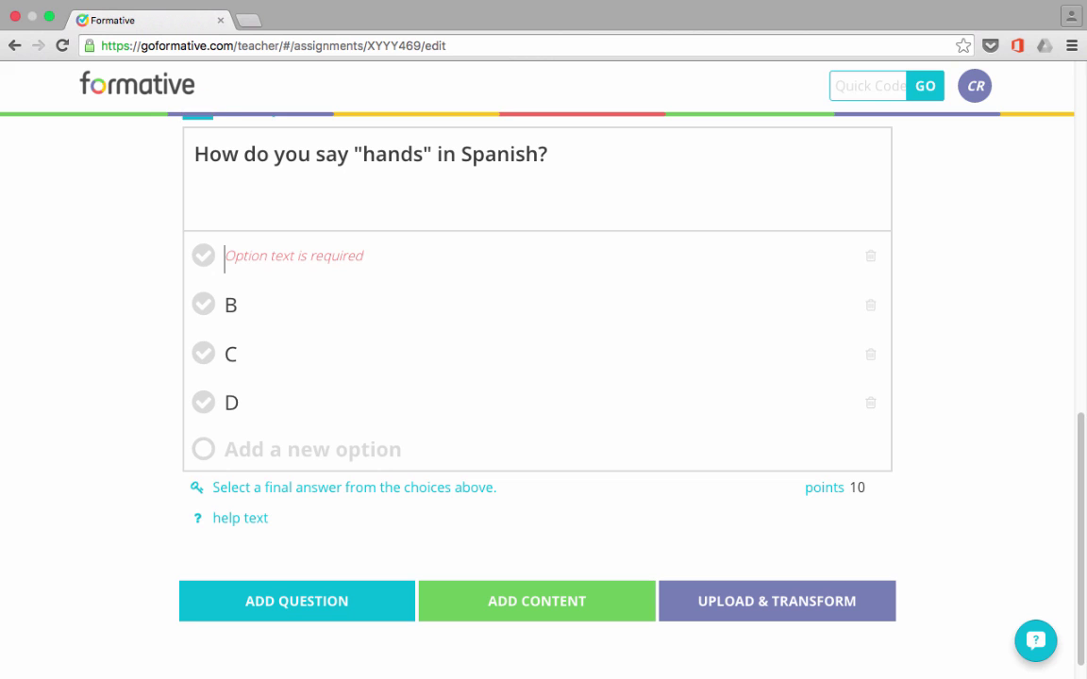
text(los pies)
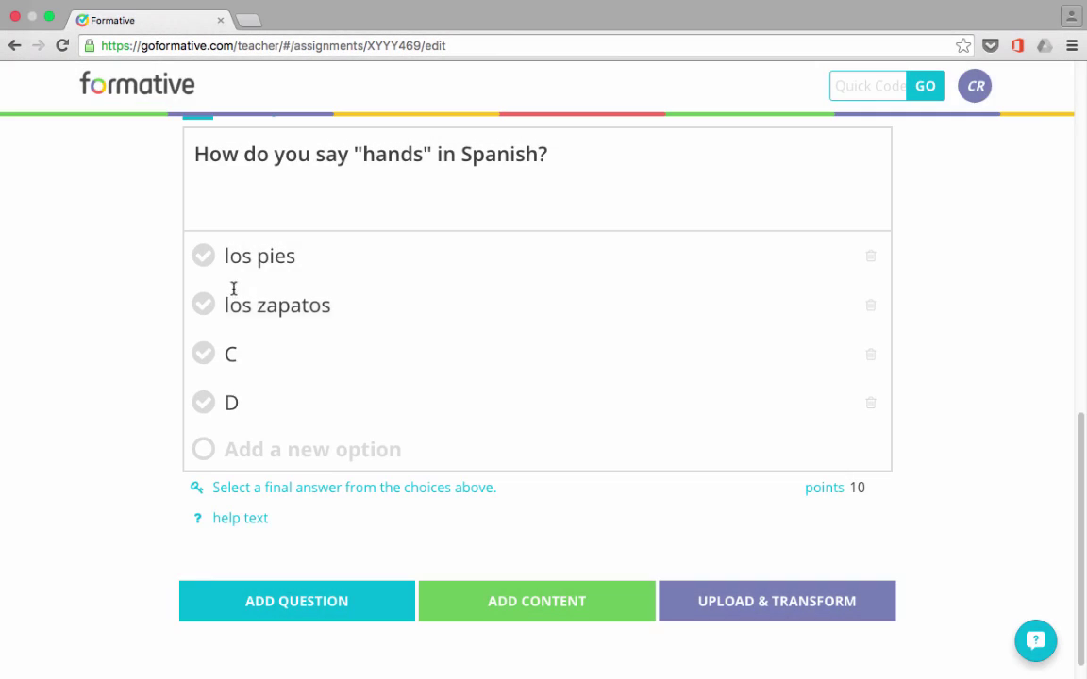
click(267, 355)
key(BackSpace)
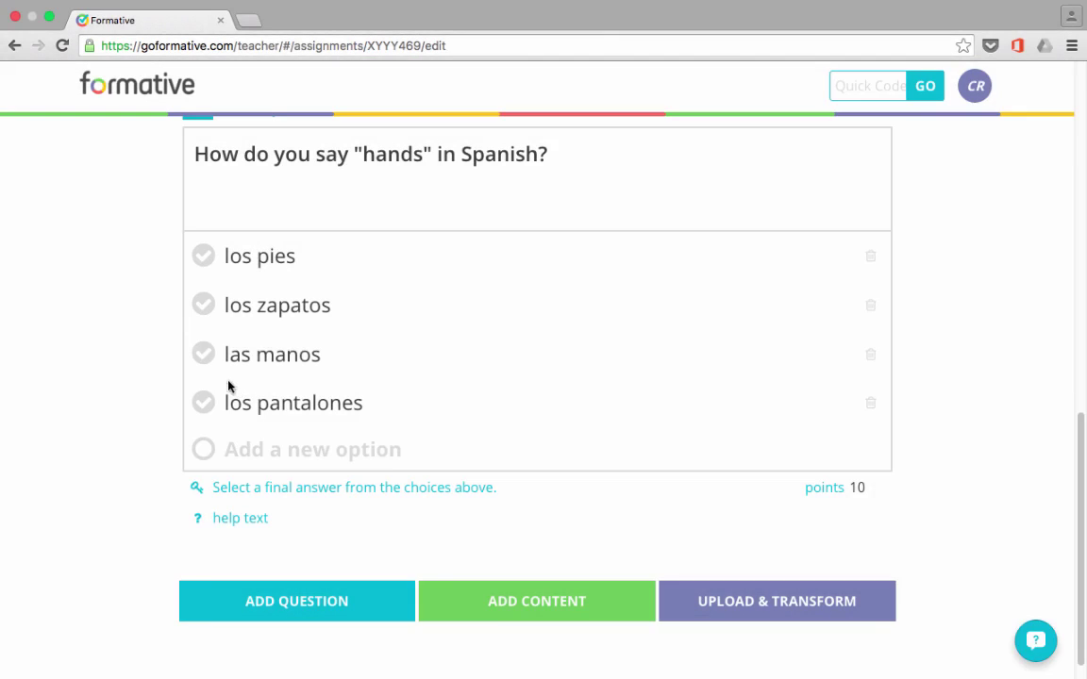
click(203, 355)
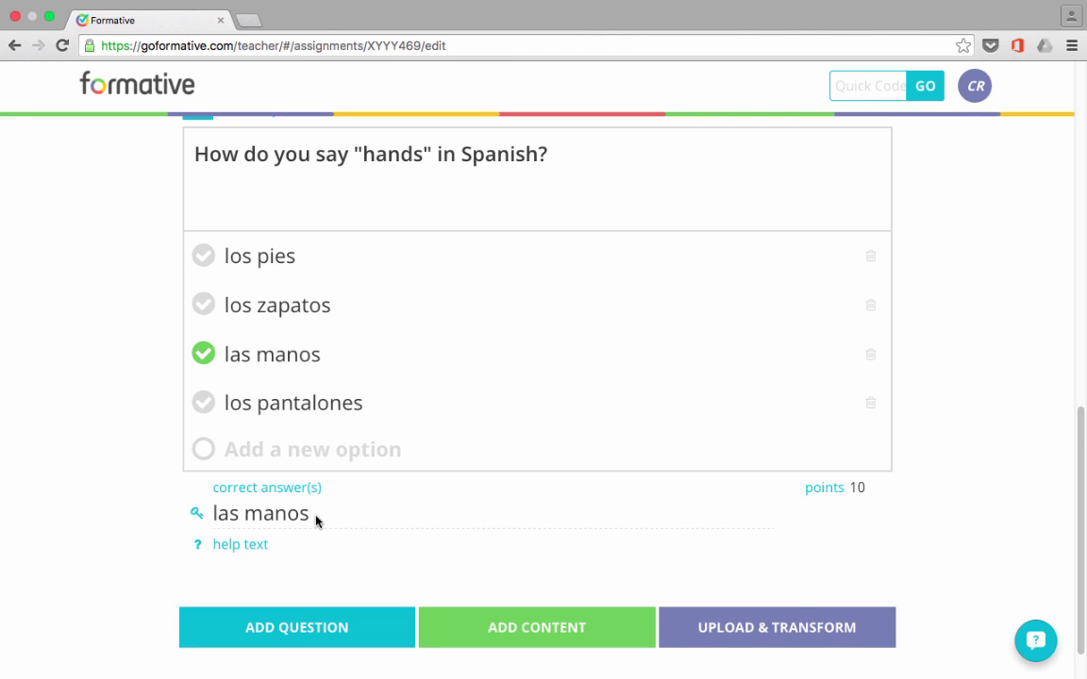
Set the multiple-choice question's value to 5 points.
click(863, 490)
double_click(885, 485)
click(888, 491)
double_click(888, 491)
click(317, 631)
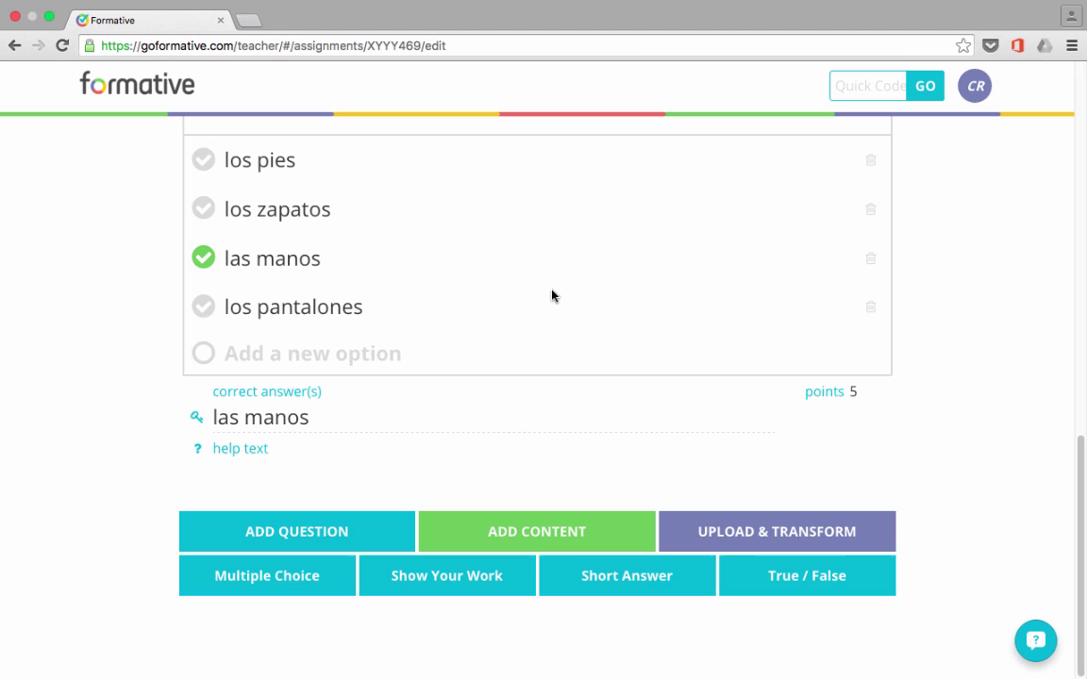
Add short-answer question 'Spell the Spanish word for head.' accepting 'la cabeza' and 'cabeza'.
click(617, 577)
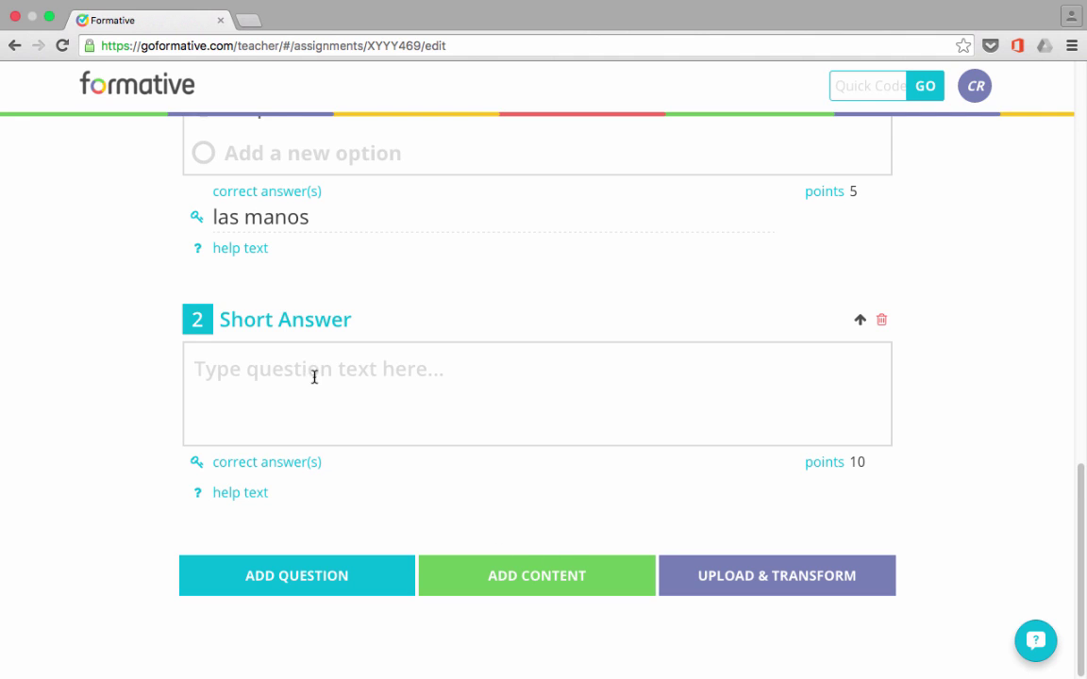
click(394, 377)
text(S)
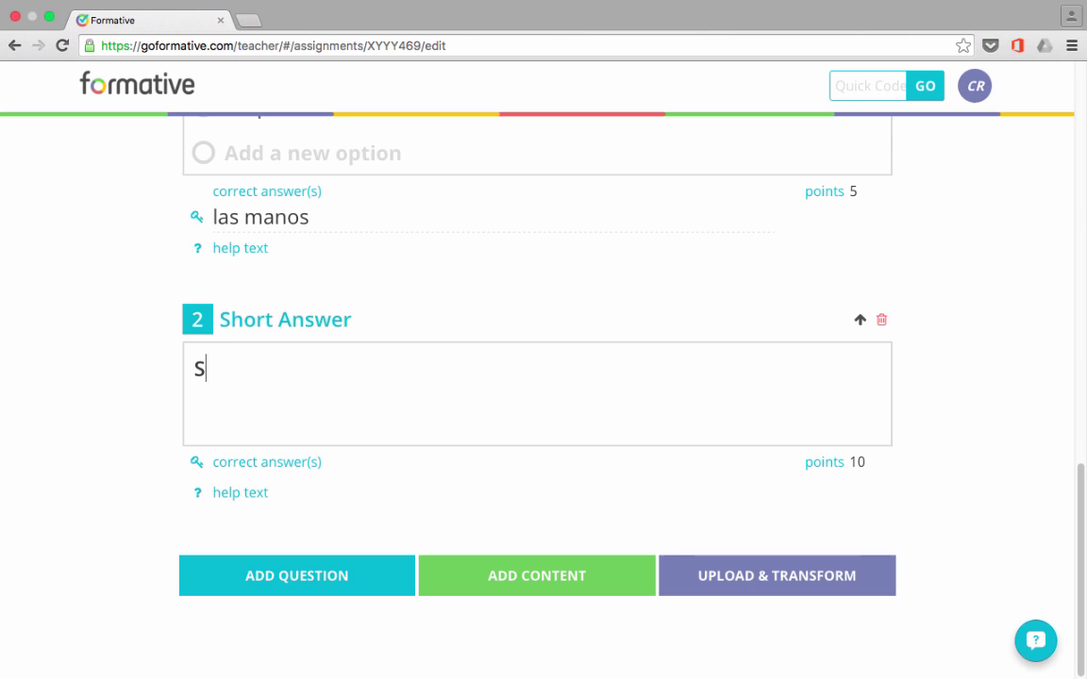
text(pell the Spanish word for )
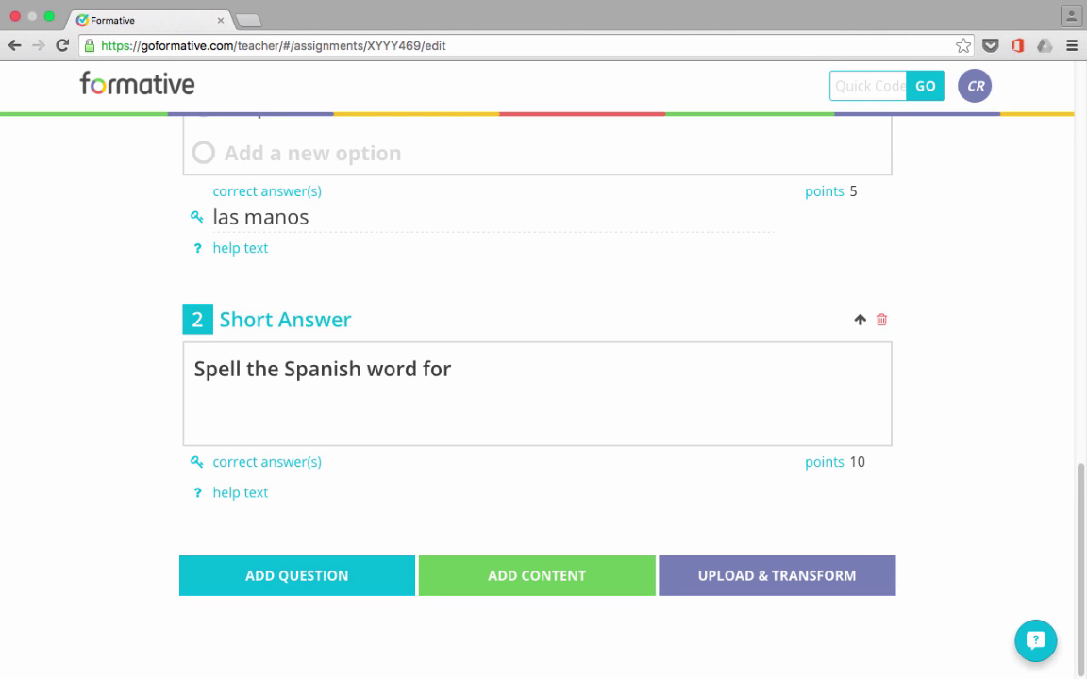
text(head.)
click(247, 466)
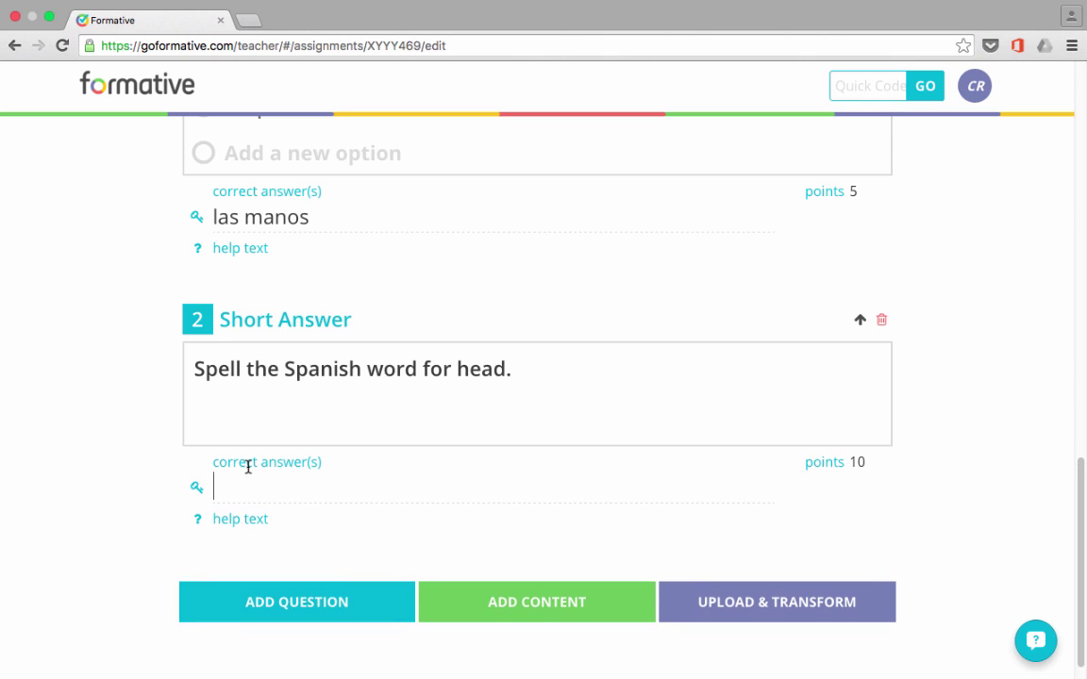
text(la cabeza)
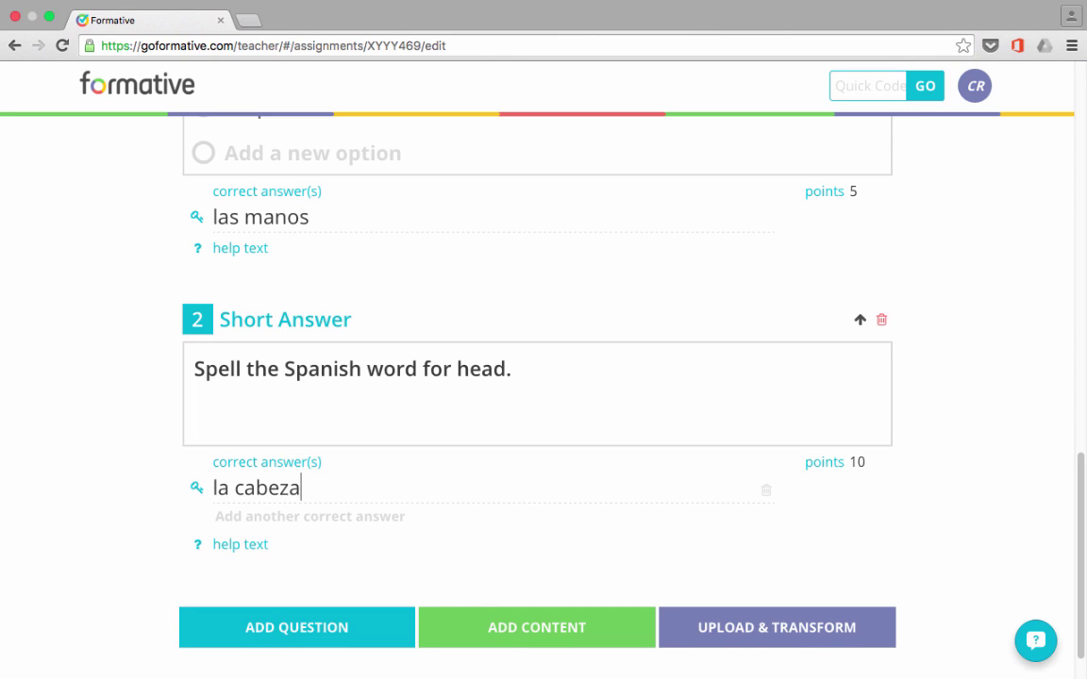
click(252, 525)
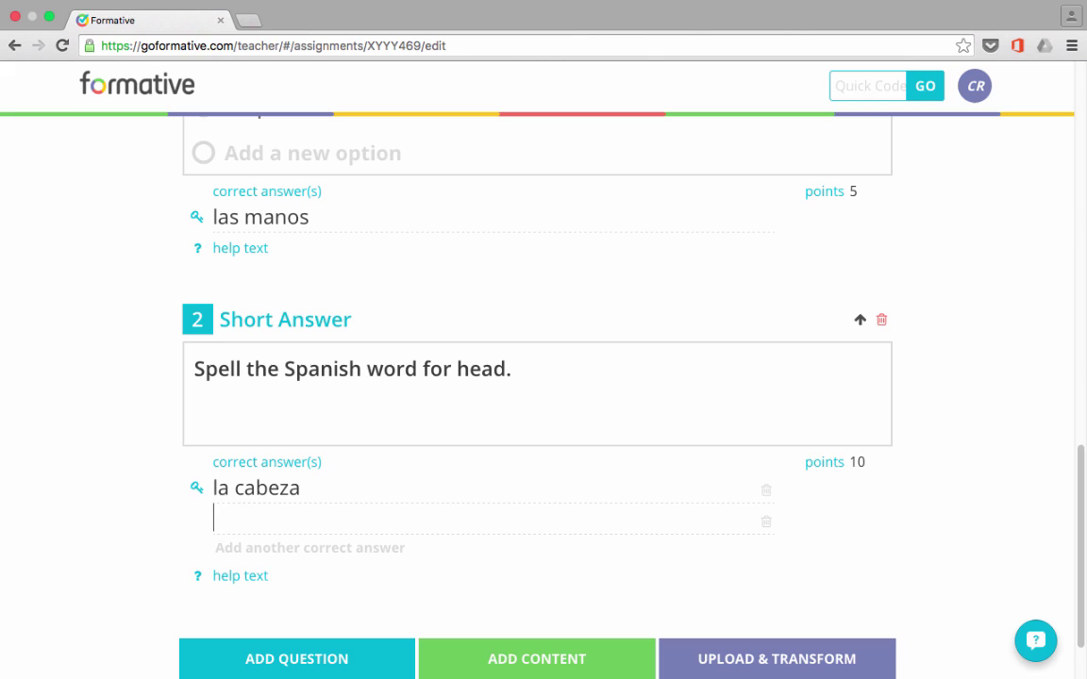
text(cabeza)
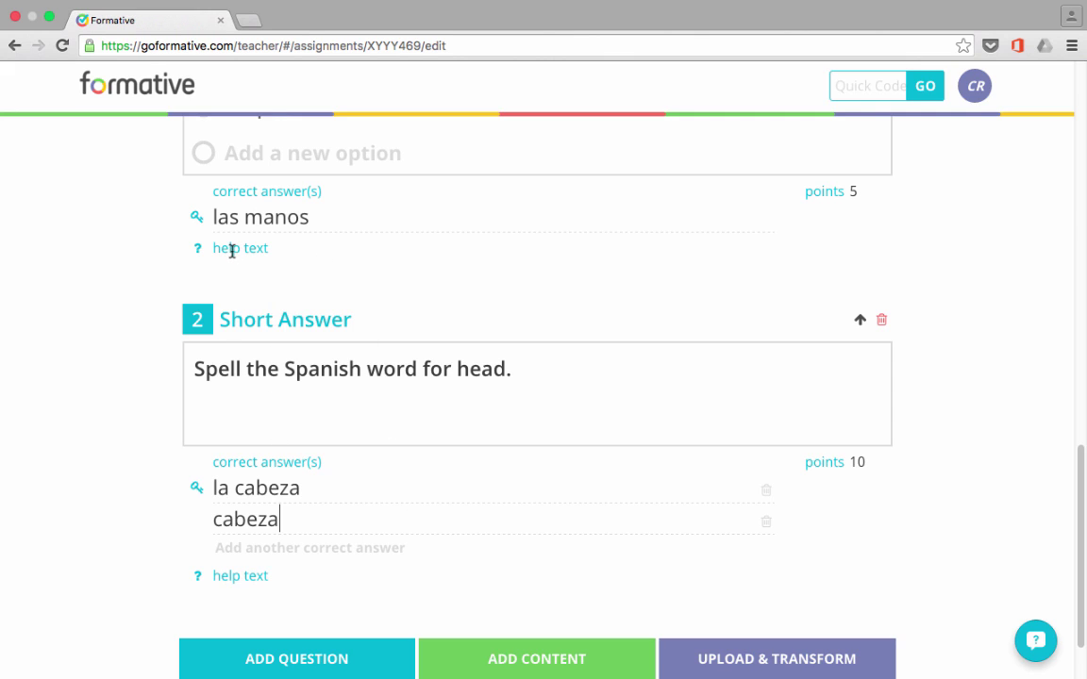
Start help text for question 2, then erase it so it stays empty.
click(242, 575)
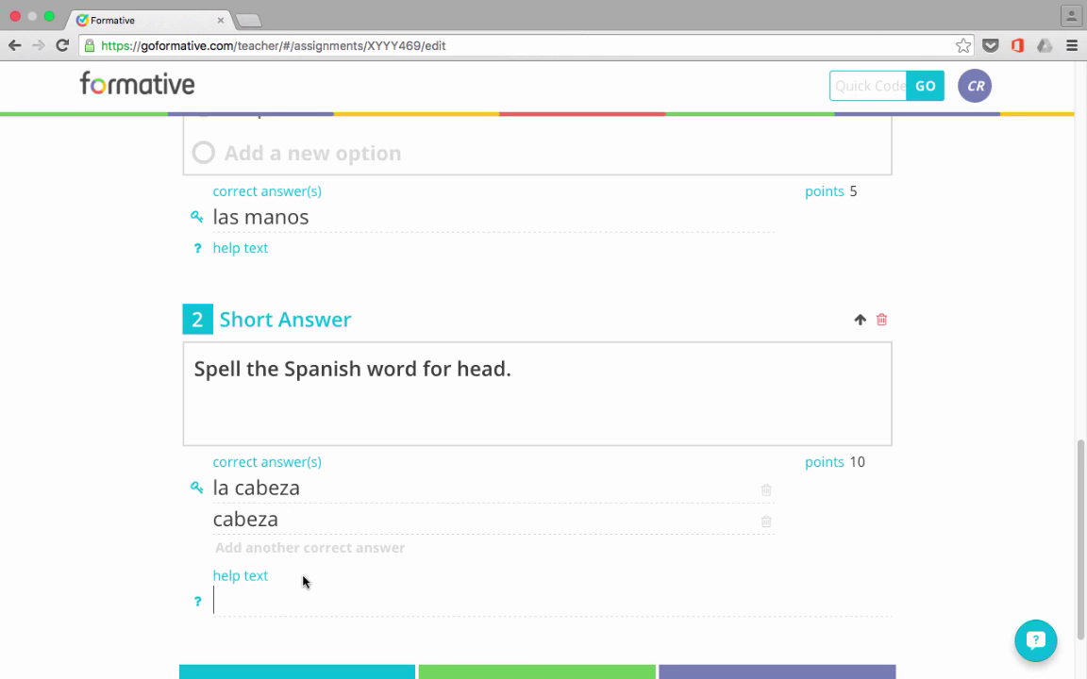
text(Remember to tslkj)
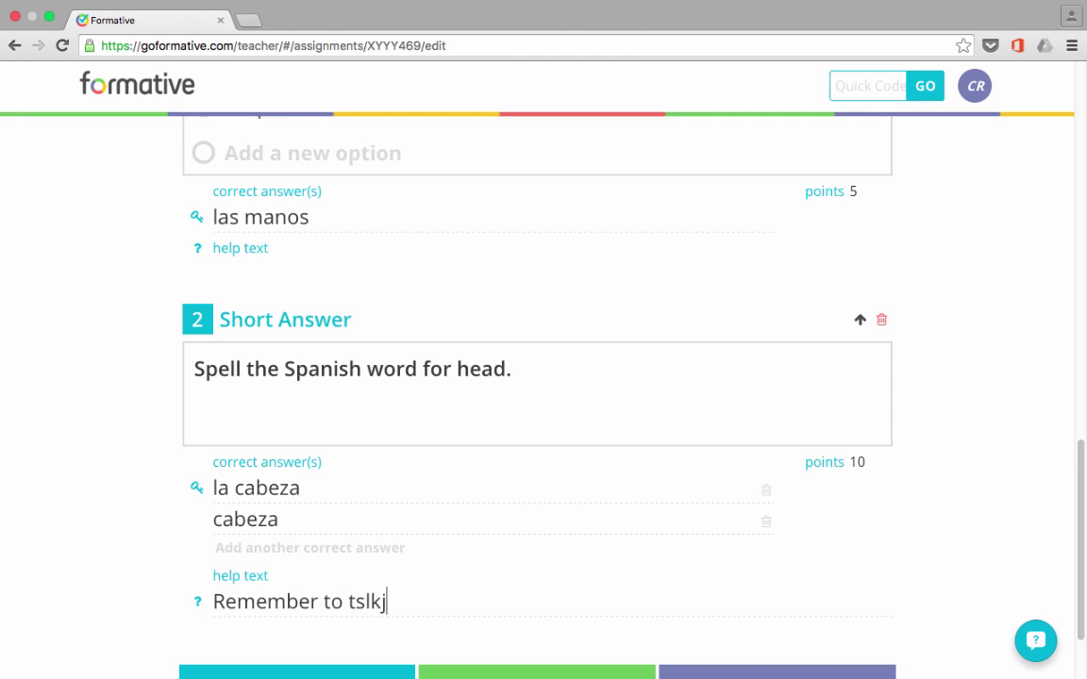
key(BackSpace)
key(BackSpace)
key(BackSpace)
key(BackSpace)
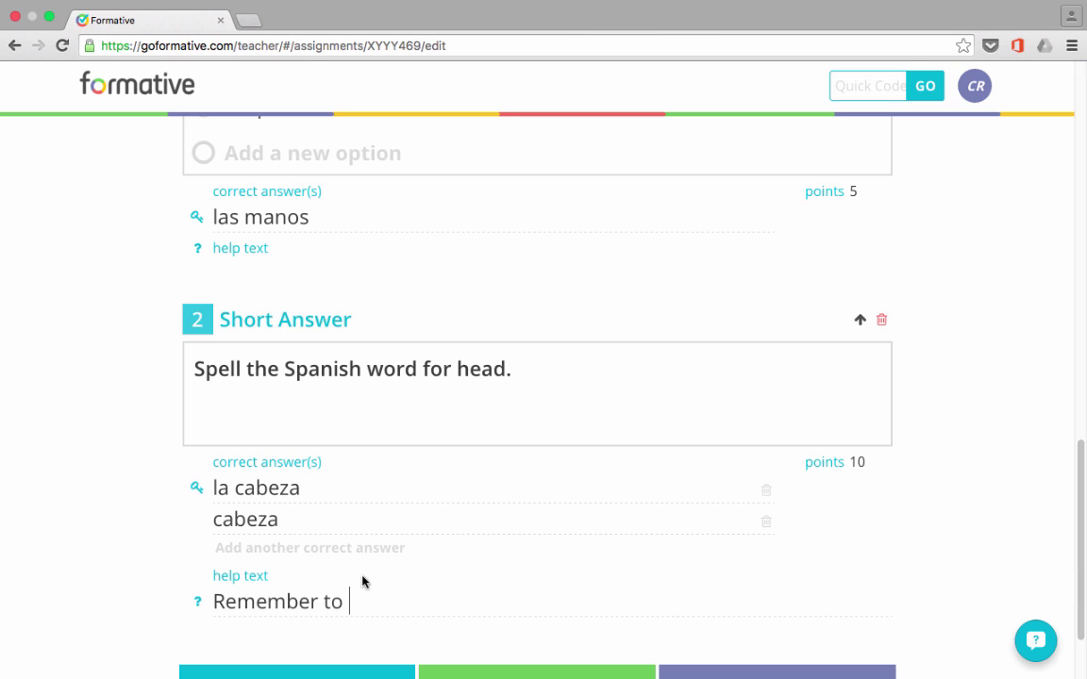
key(BackSpace)
key(BackSpace)
key(BackSpace)
key(BackSpace)
key(BackSpace)
key(BackSpace)
key(BackSpace)
key(BackSpace)
key(BackSpace)
key(BackSpace)
key(BackSpace)
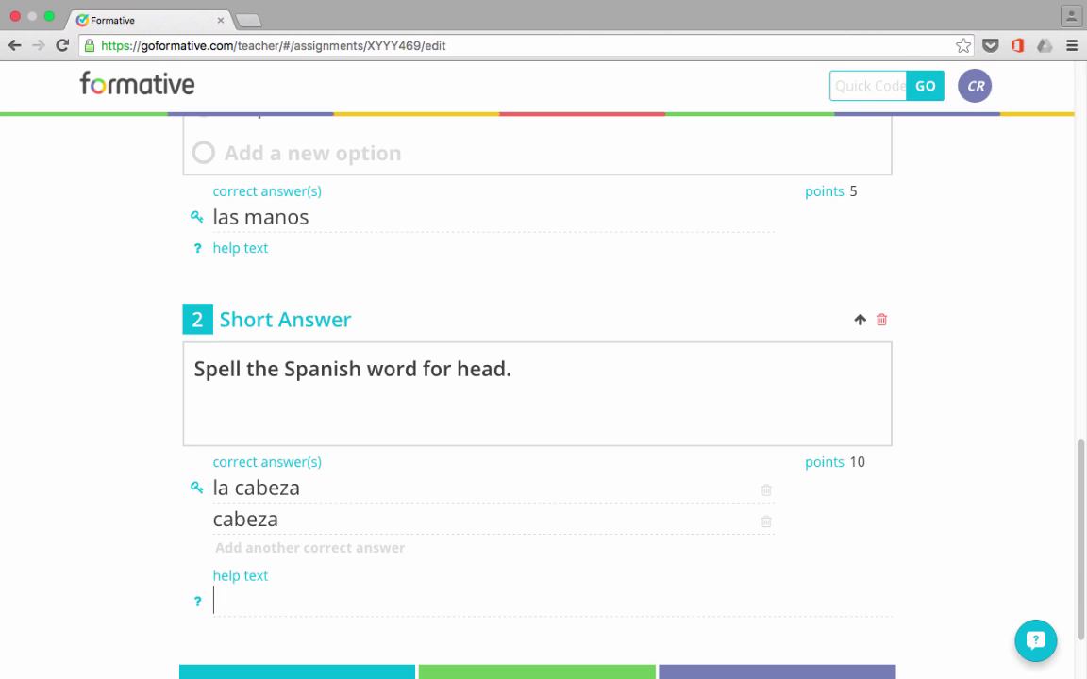
scroll(806, 574, down, 1)
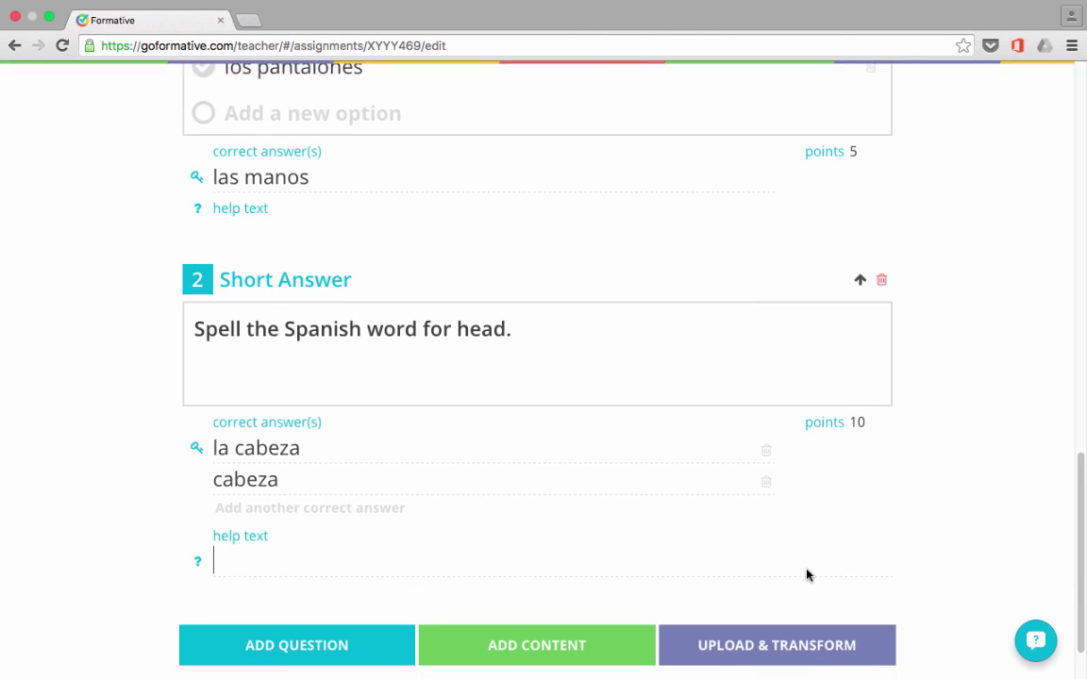
Add Show Your Work question 3 asking students to draw "una cabeza con mucho pelo.".
click(929, 539)
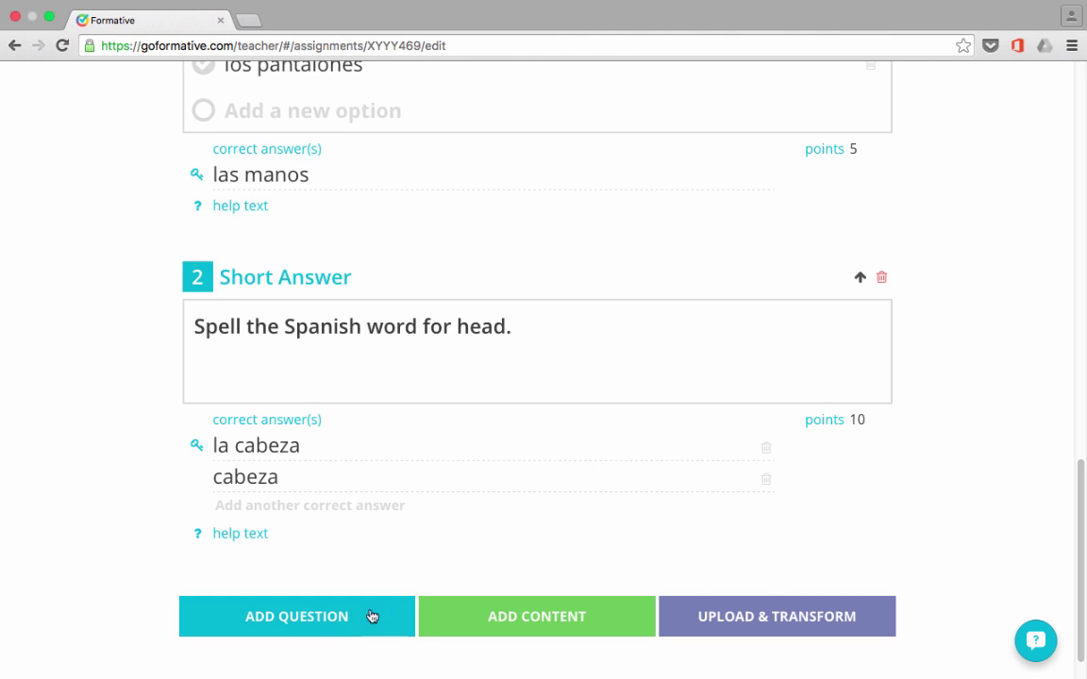
click(340, 627)
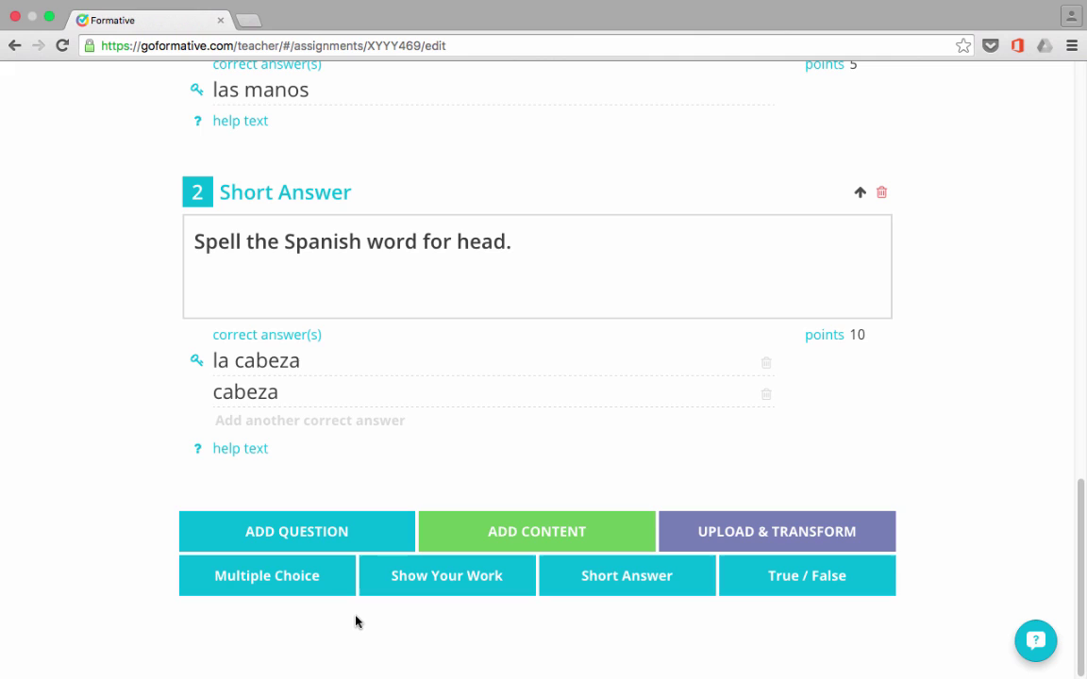
click(449, 593)
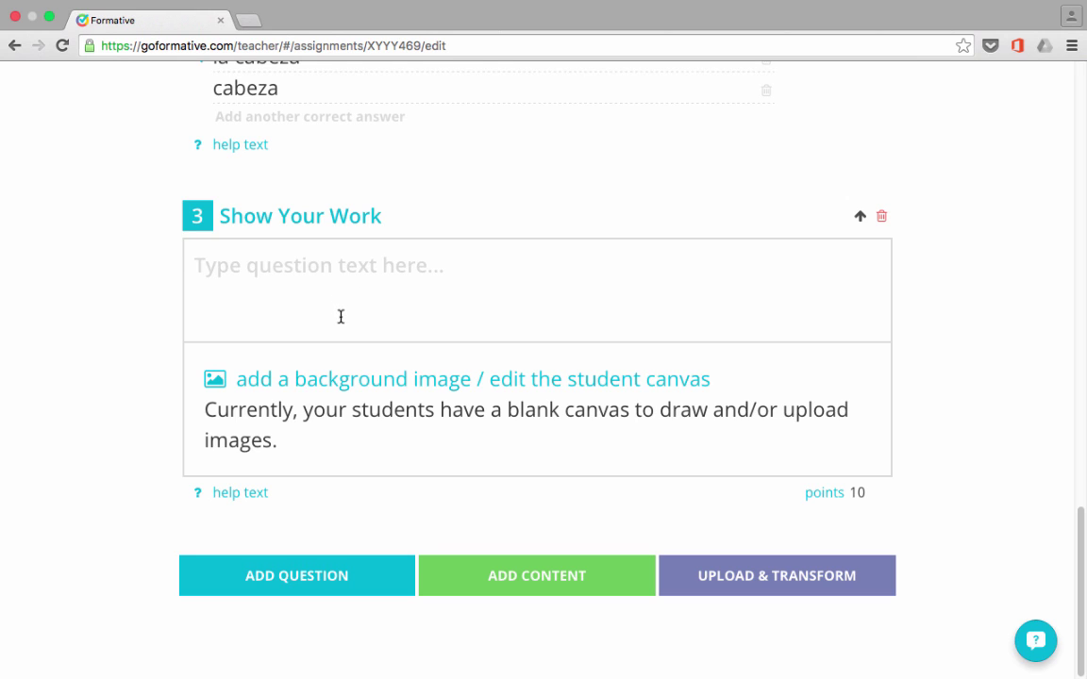
click(273, 267)
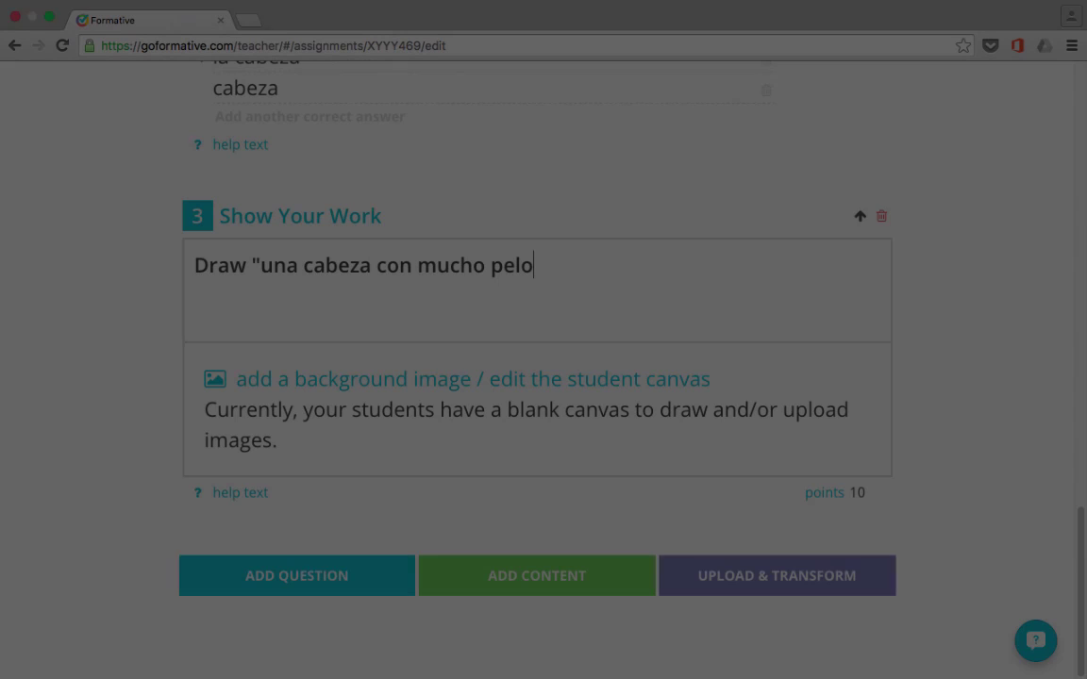
text(.")
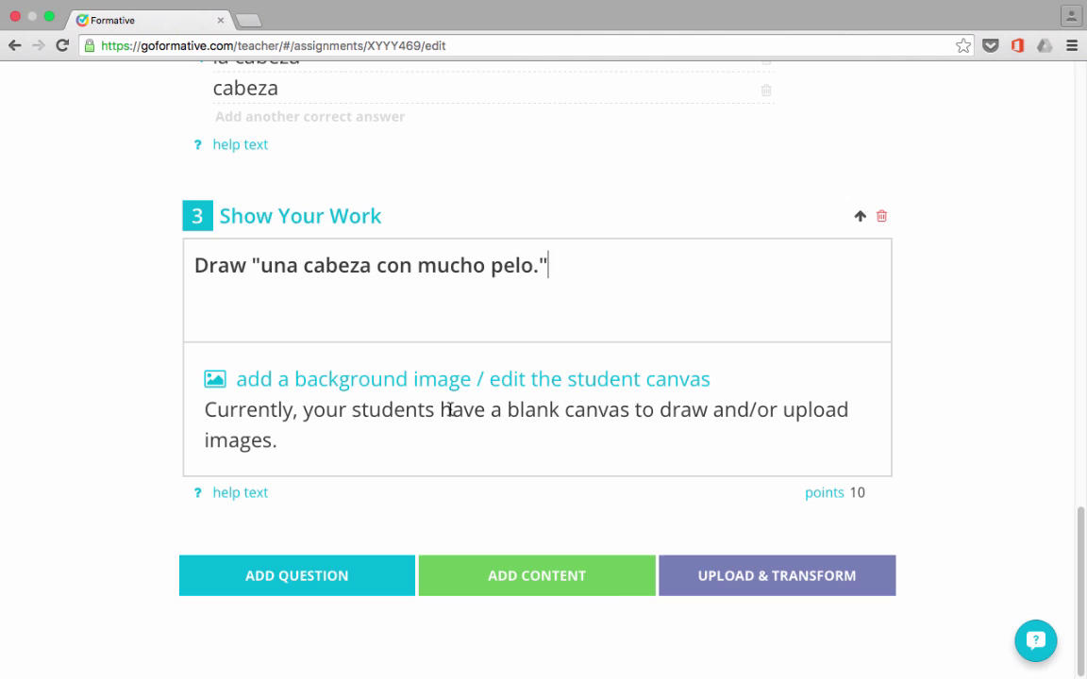
Add another Show Your Work question prompting 'Circle "la mandíbula" on this picture...'.
click(317, 589)
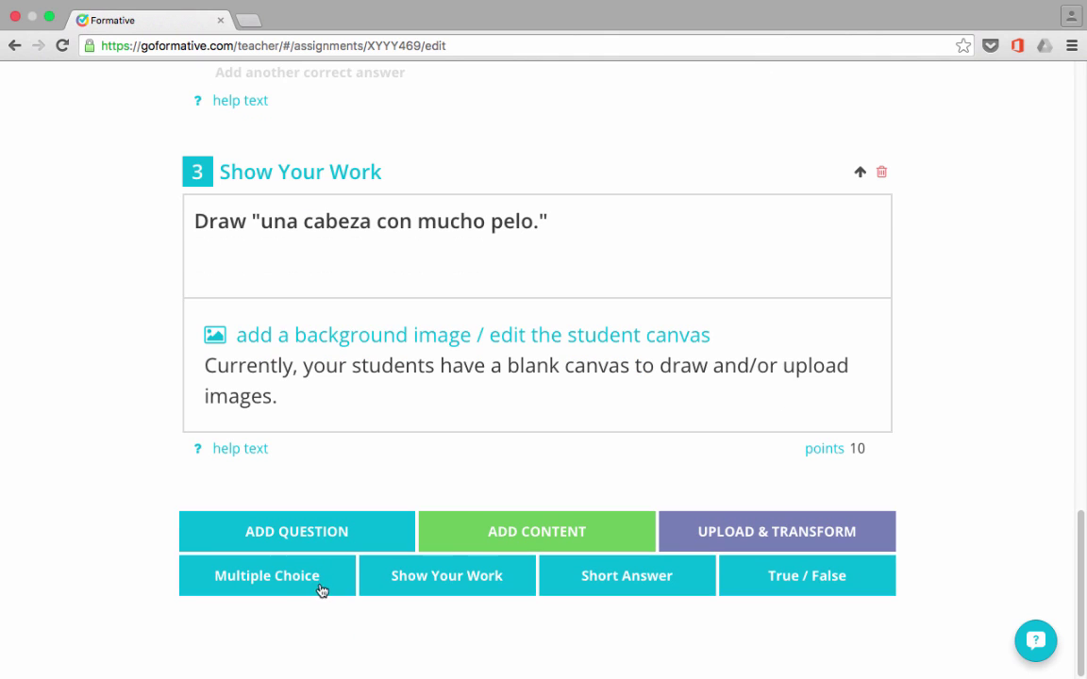
click(441, 579)
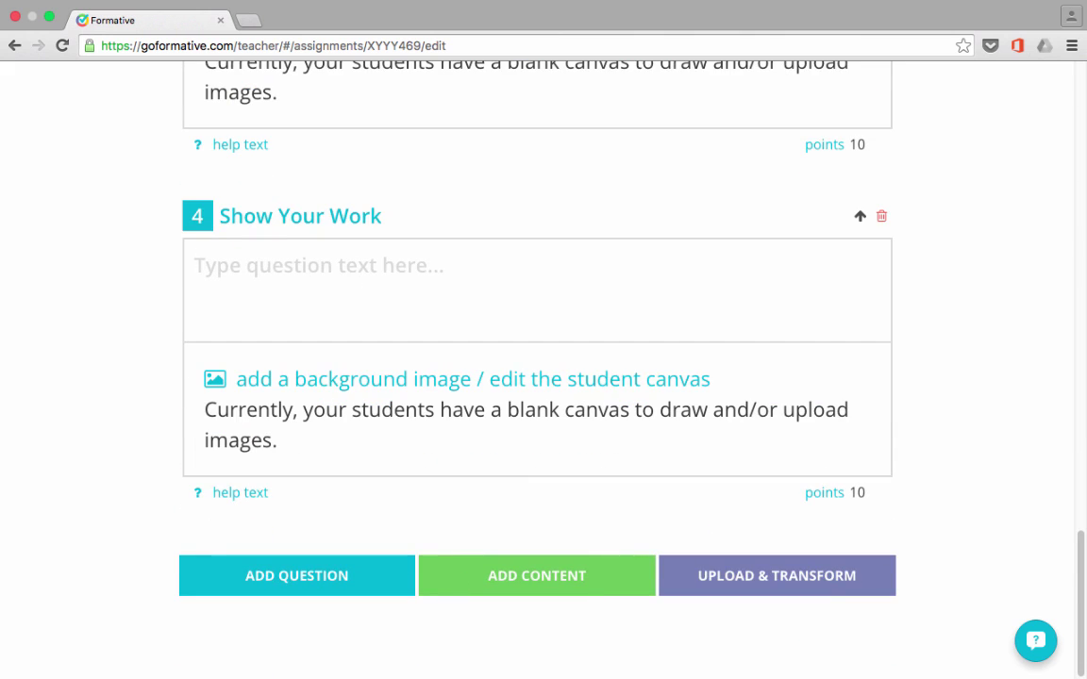
text(Circle "la ma)
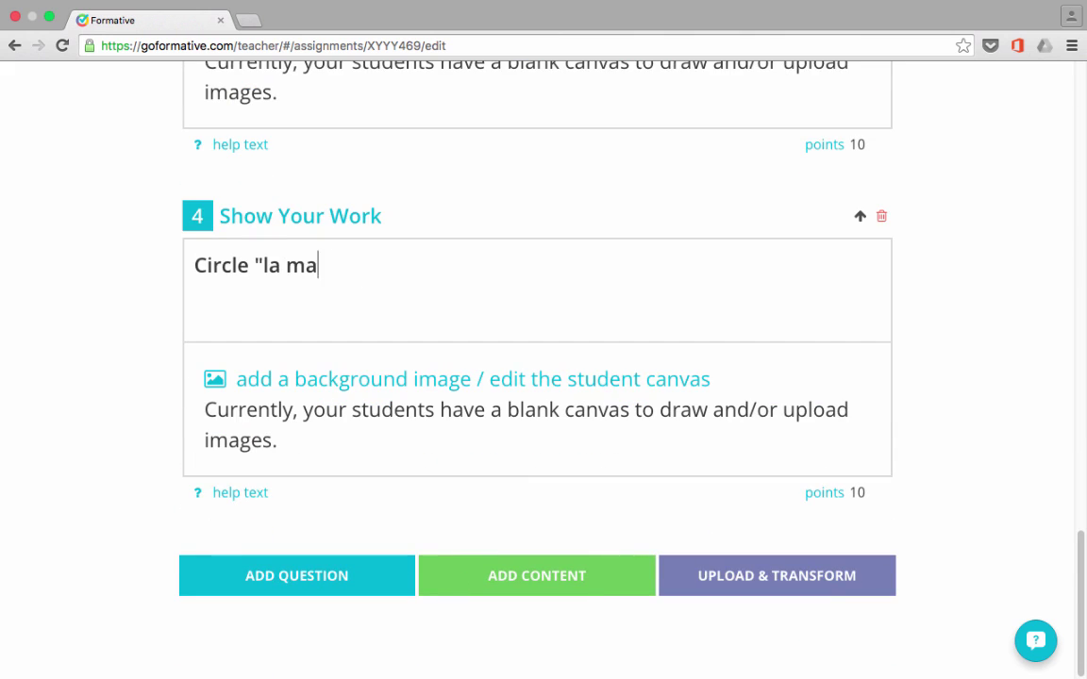
text(ndíbula")
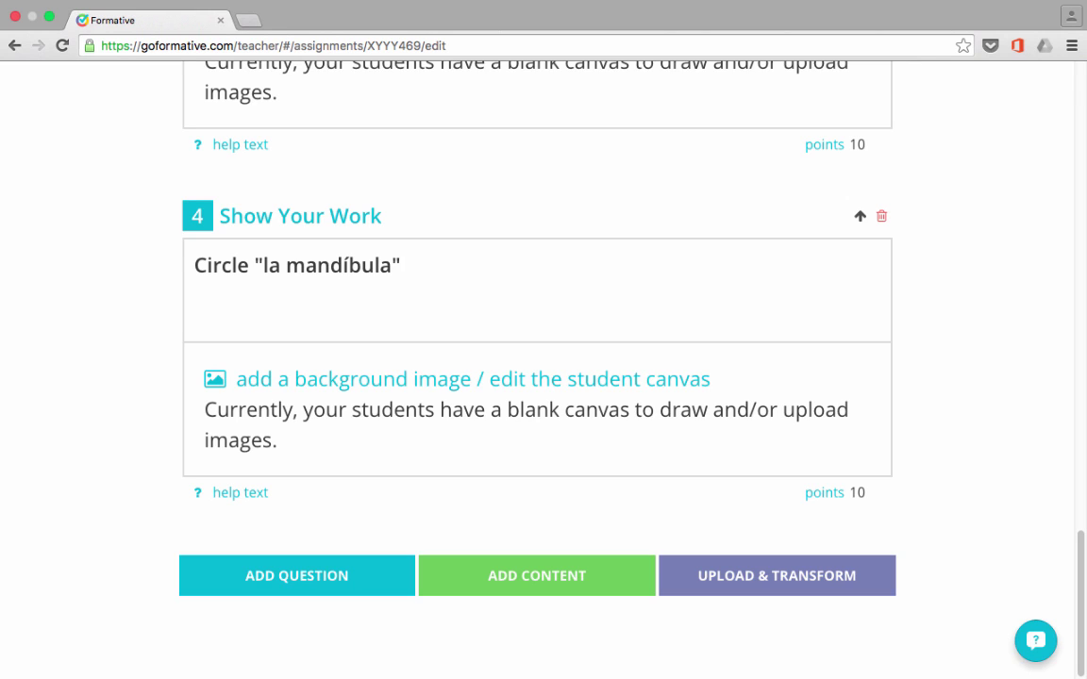
text( on this pict)
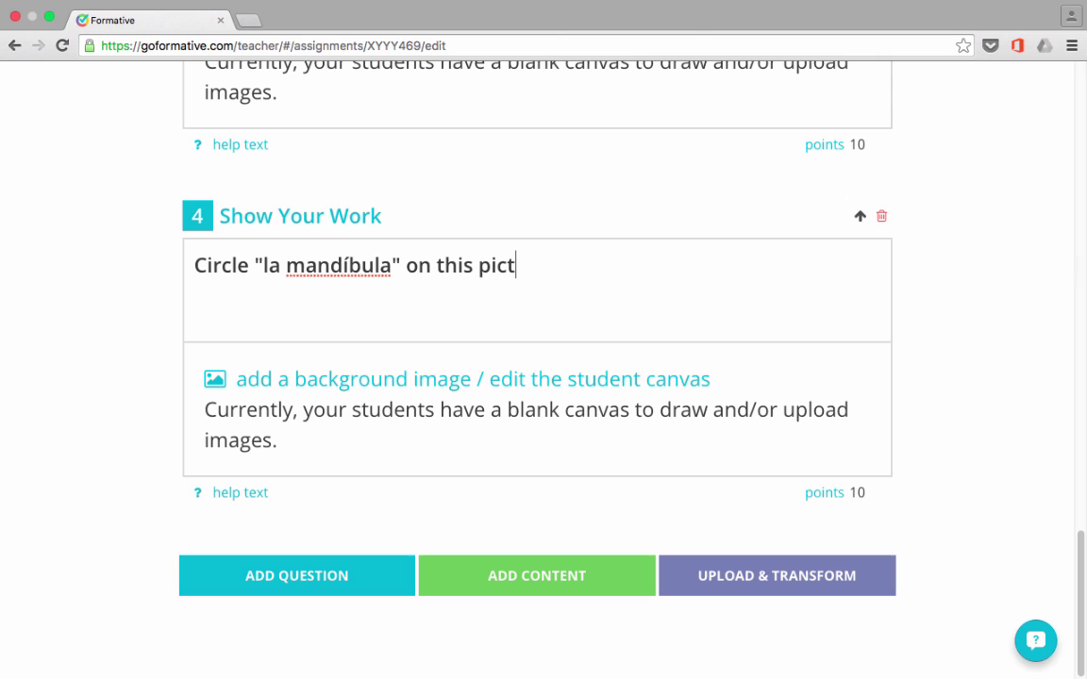
text(ure...)
Use the skeleton photograph as question 4's student canvas background image.
click(318, 387)
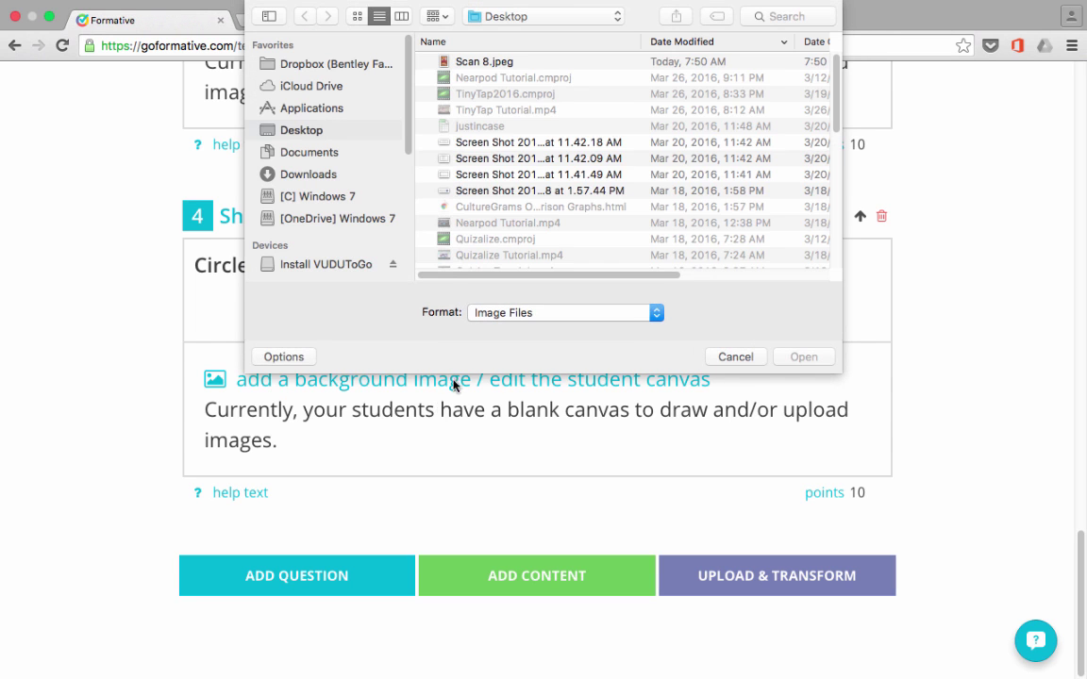
key(Escape)
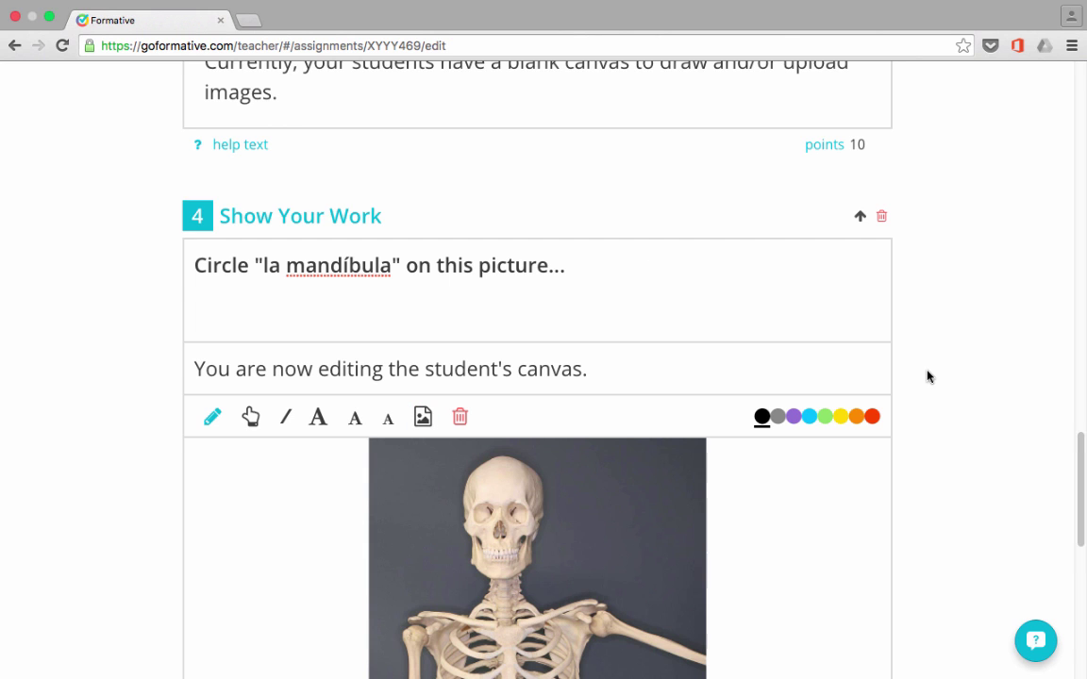
scroll(927, 377, down, 8)
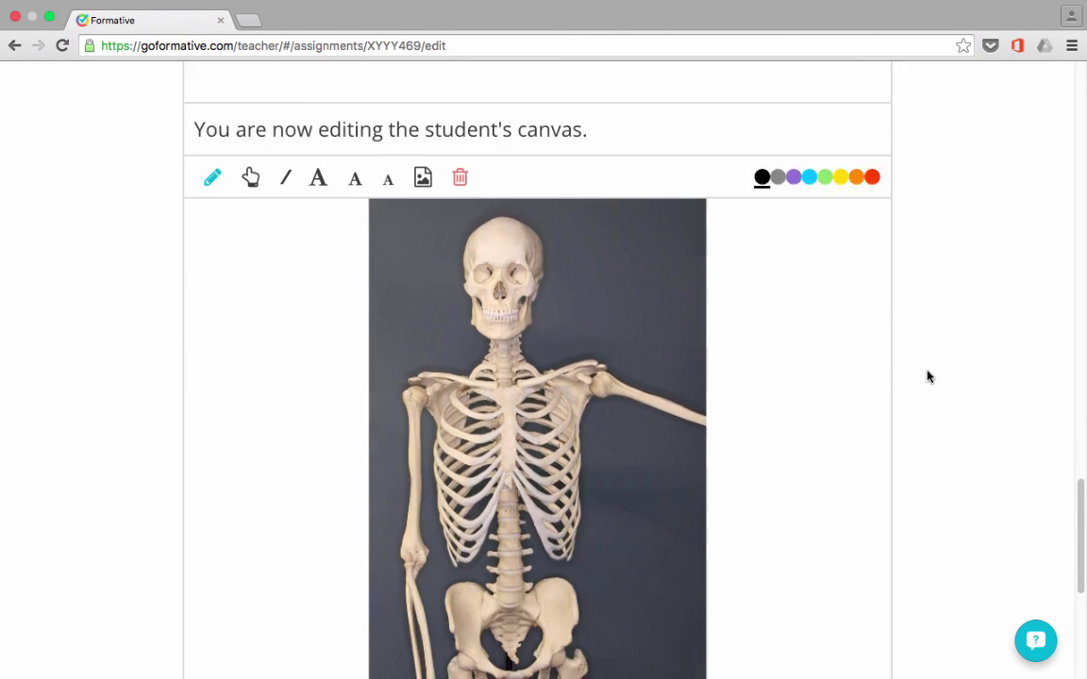
scroll(863, 376, up, 5)
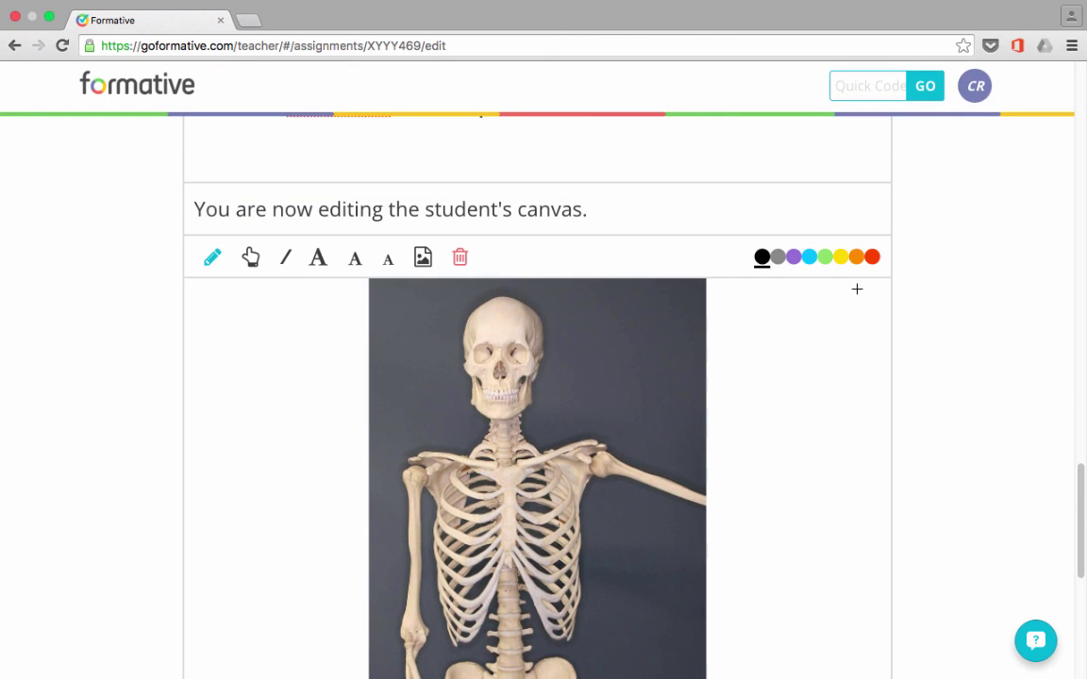
scroll(854, 293, down, 5)
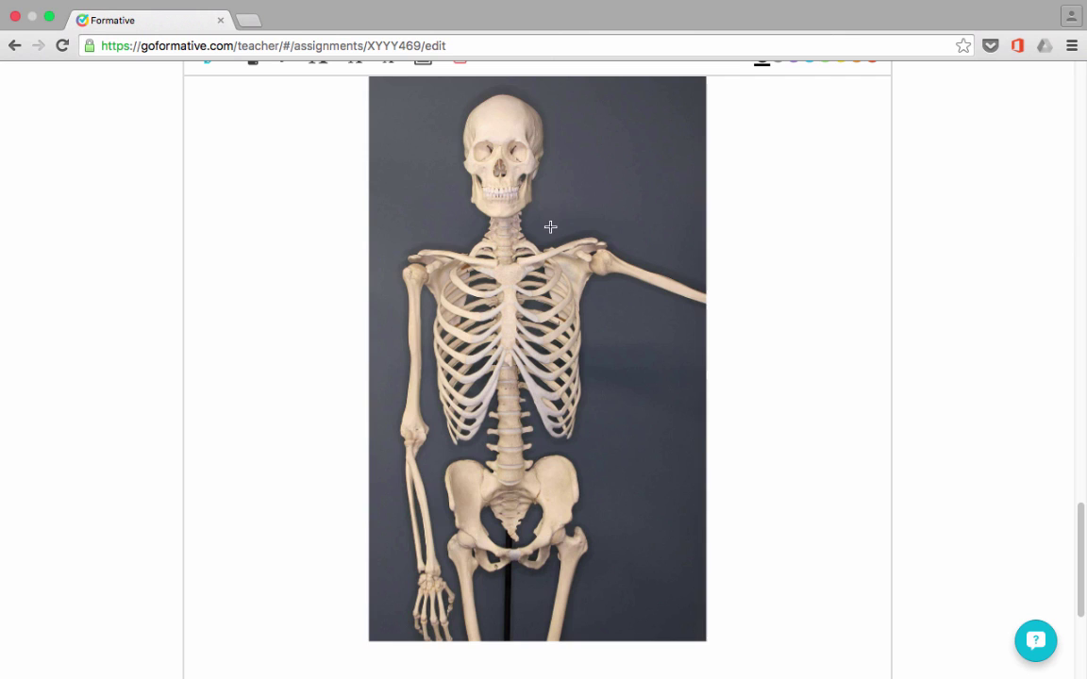
scroll(887, 290, up, 20)
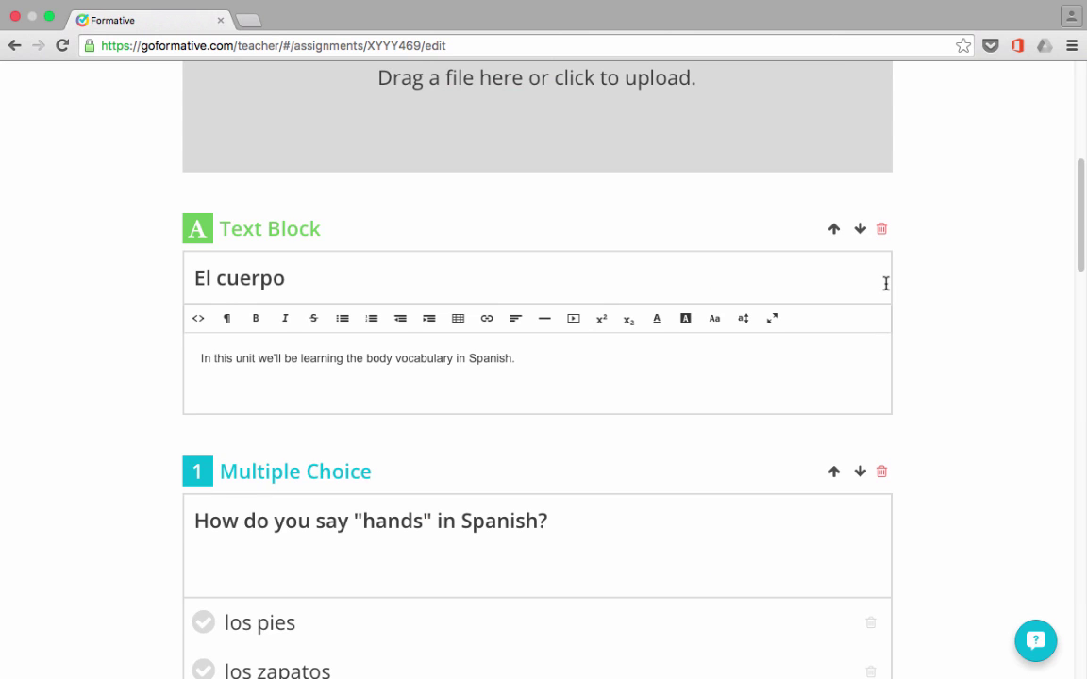
scroll(885, 283, down, 15)
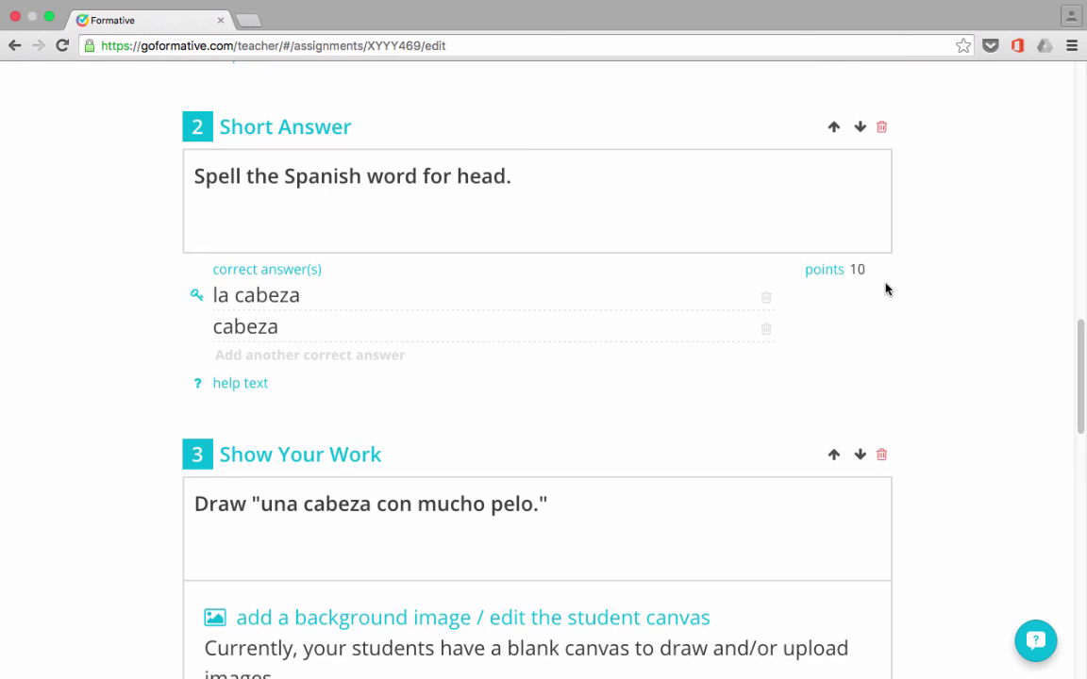
scroll(886, 290, up, 20)
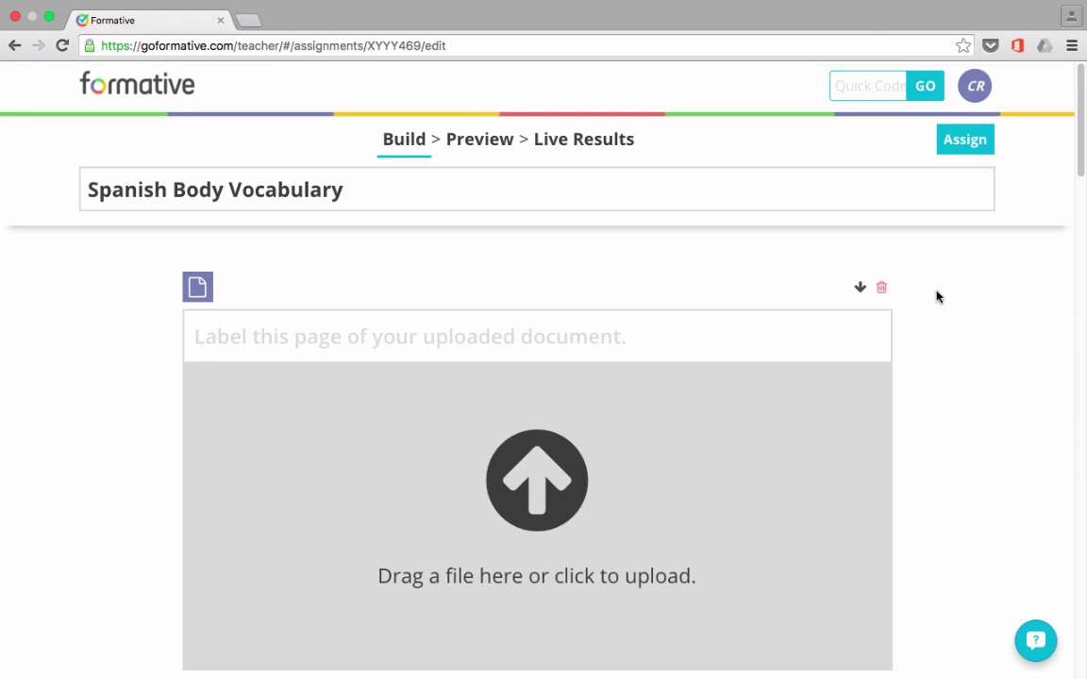
click(483, 143)
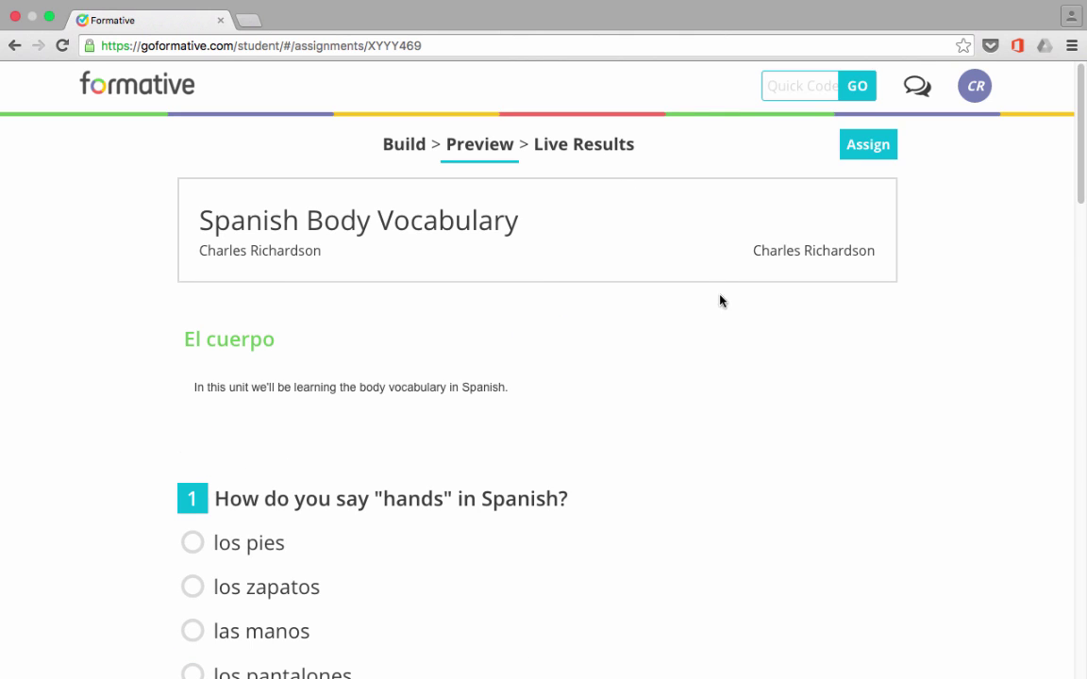
scroll(714, 301, down, 5)
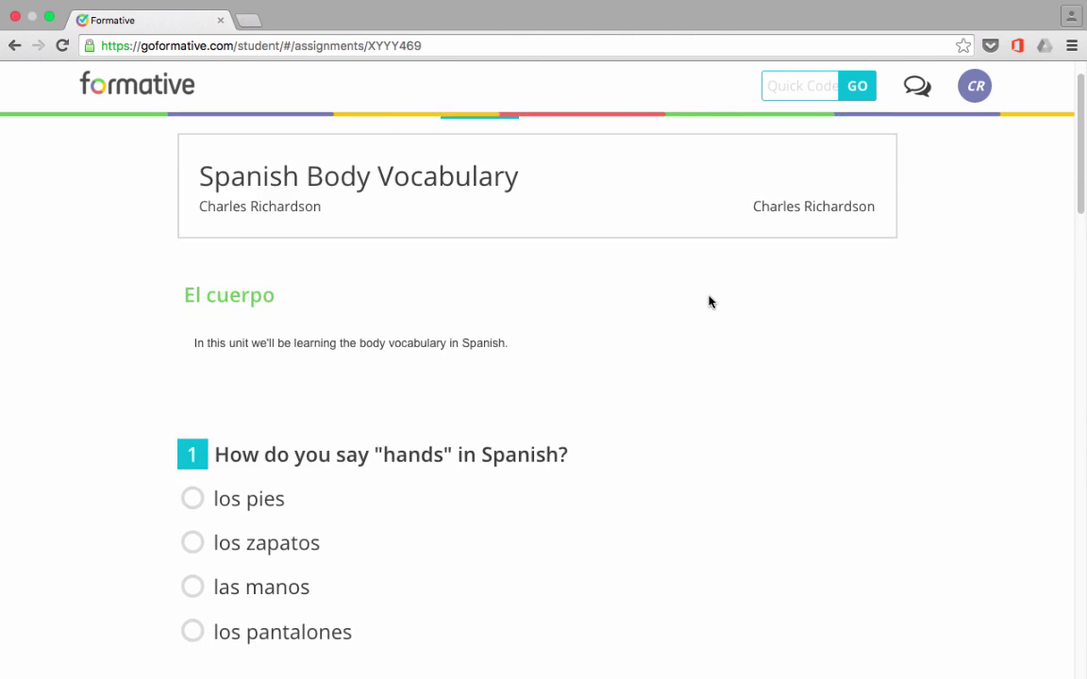
scroll(710, 301, down, 10)
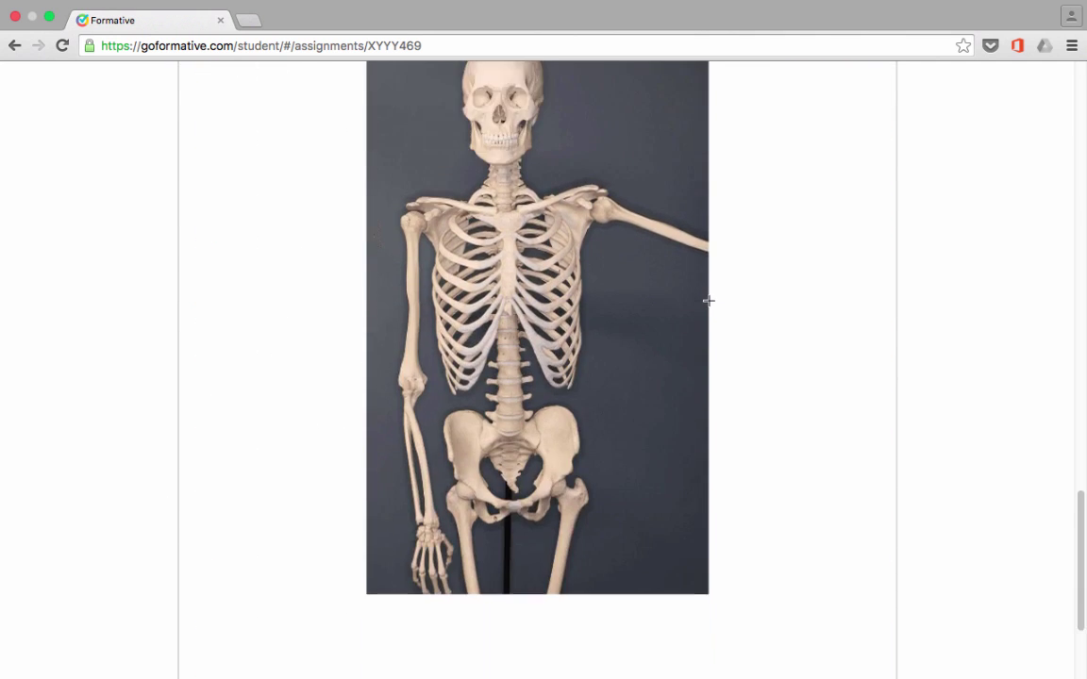
scroll(708, 298, down, 2)
scroll(711, 300, up, 12)
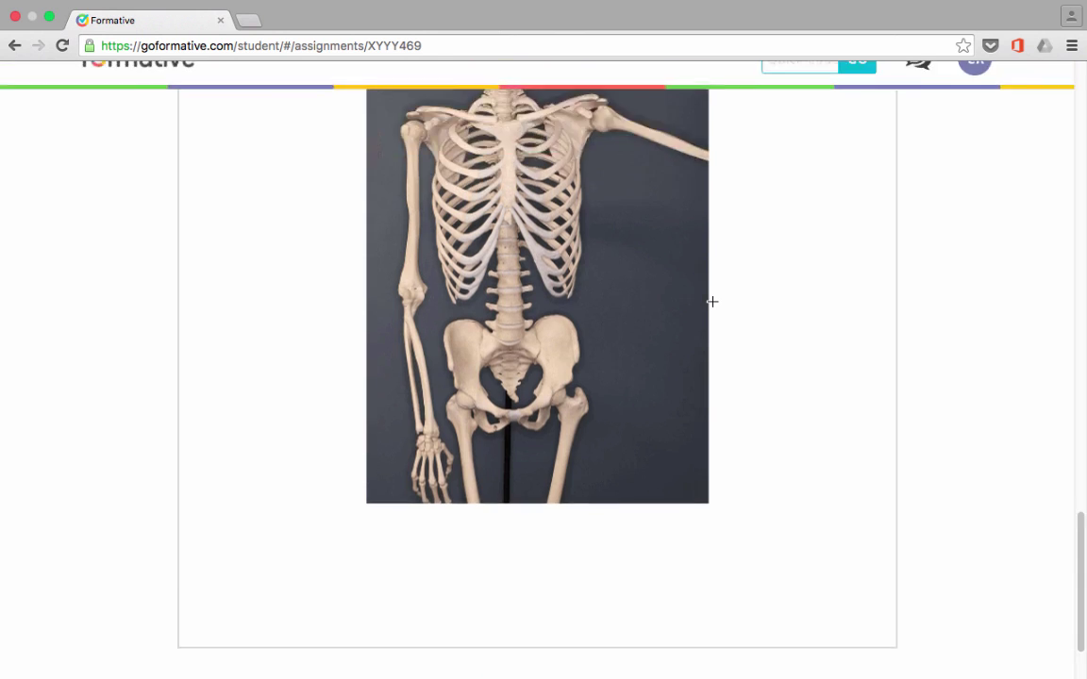
scroll(712, 301, down, 14)
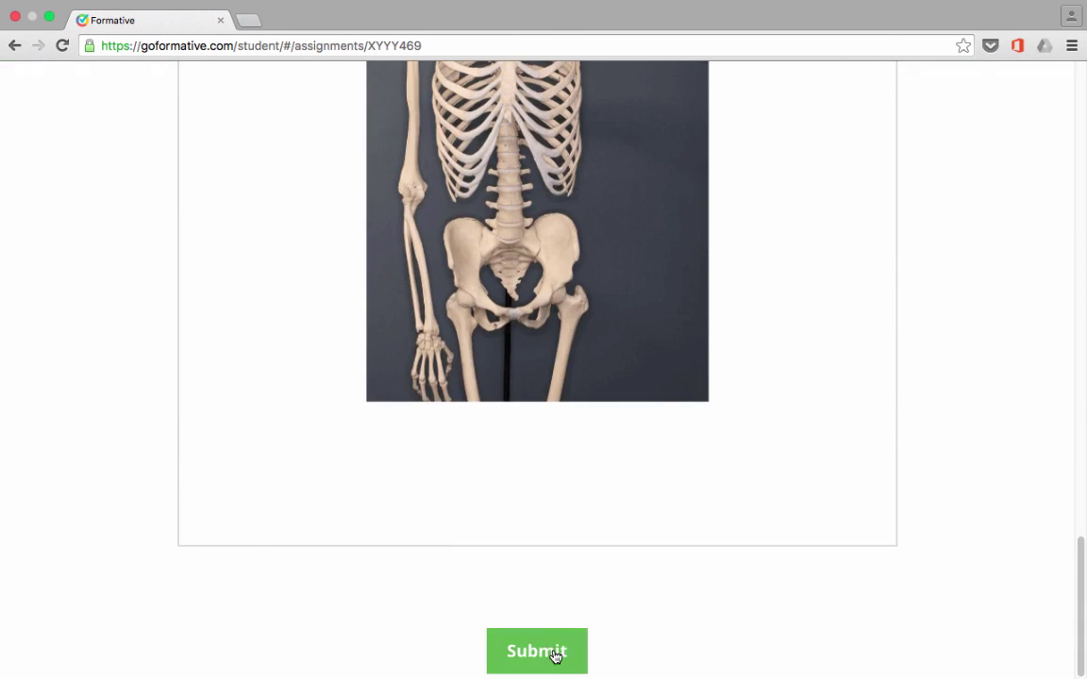
key(Home)
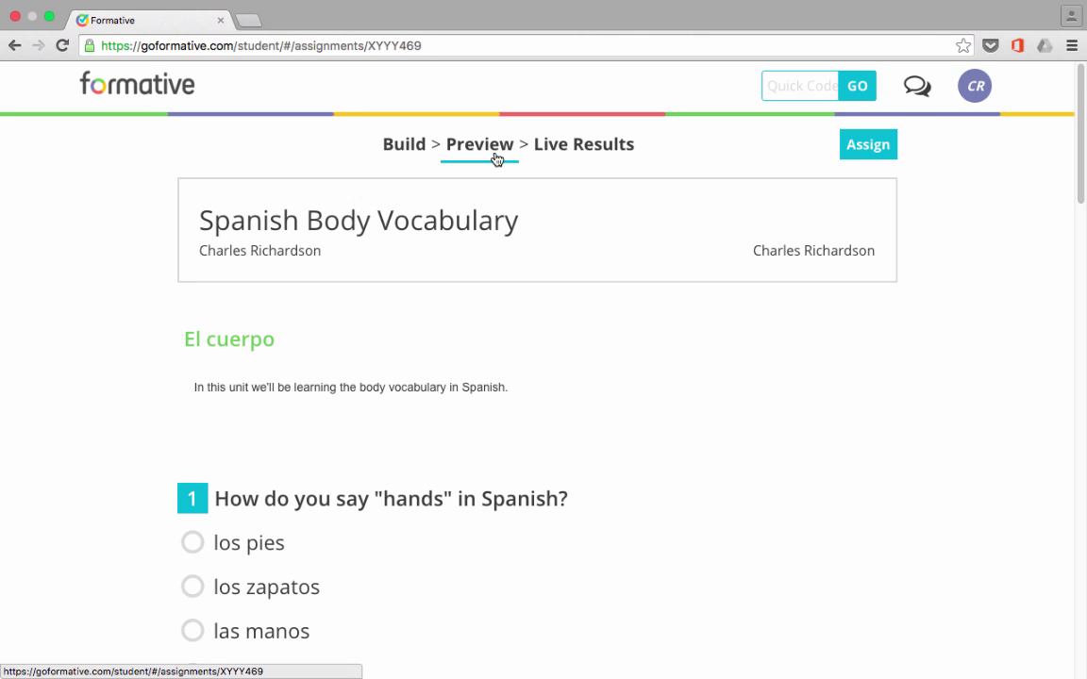
Switch Spanish Body Vocabulary from the builder to its Live Results page.
click(584, 147)
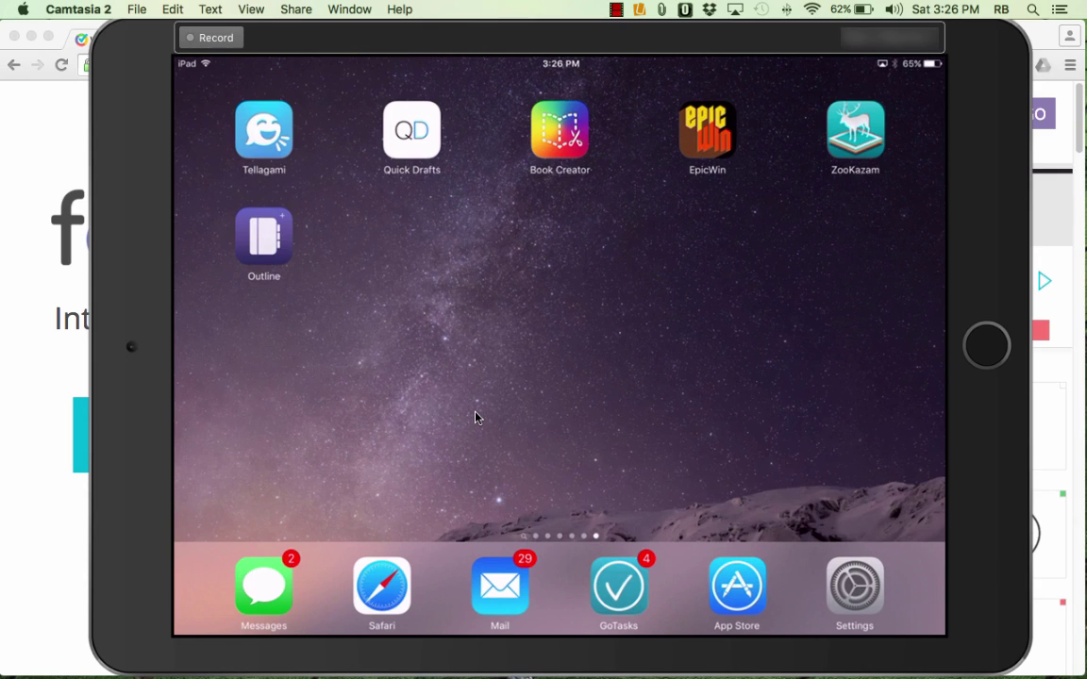
Launch Safari on the iPad and begin entering a Quick Code on goformative.com.
click(398, 604)
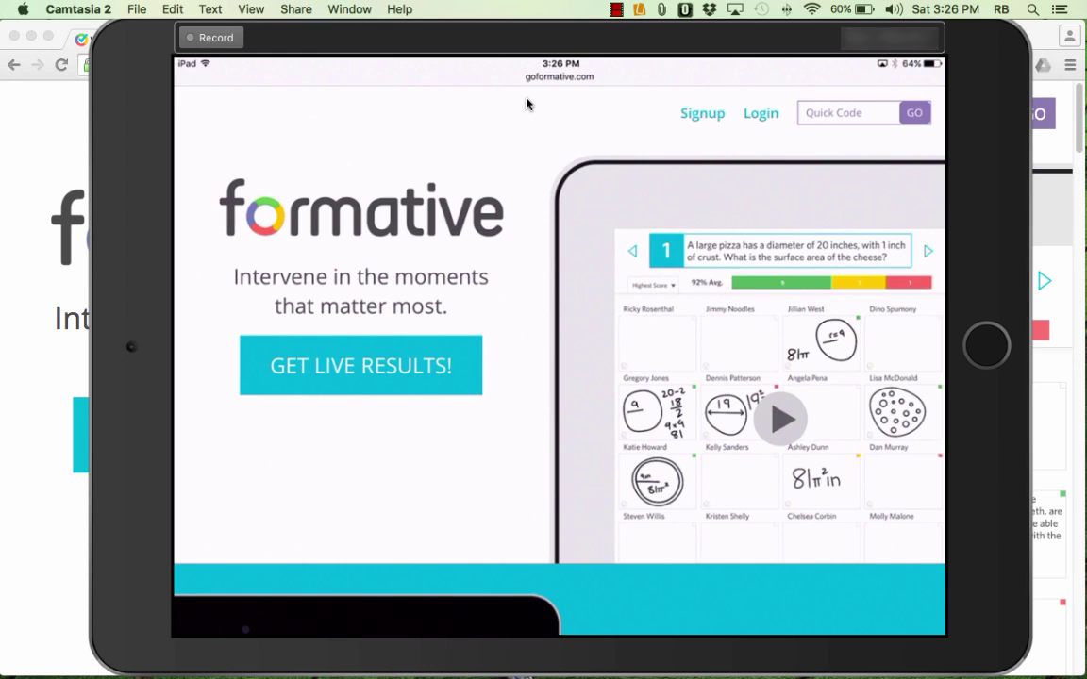
click(827, 121)
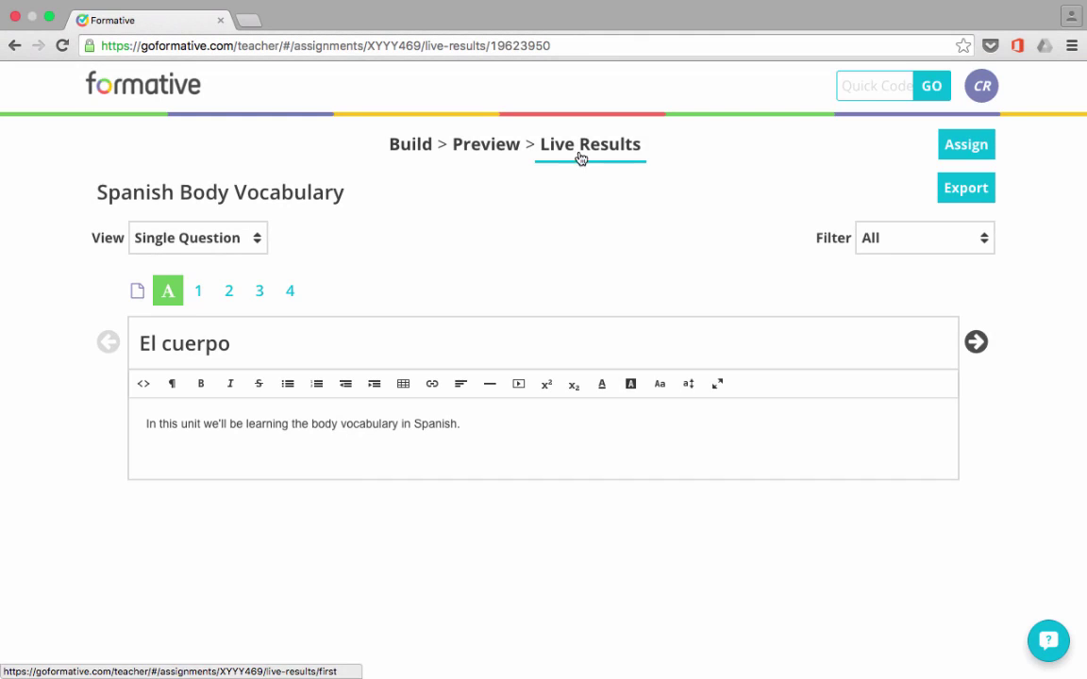
Limit the assignment's sharing access to Only Classes instead of Everyone.
click(978, 151)
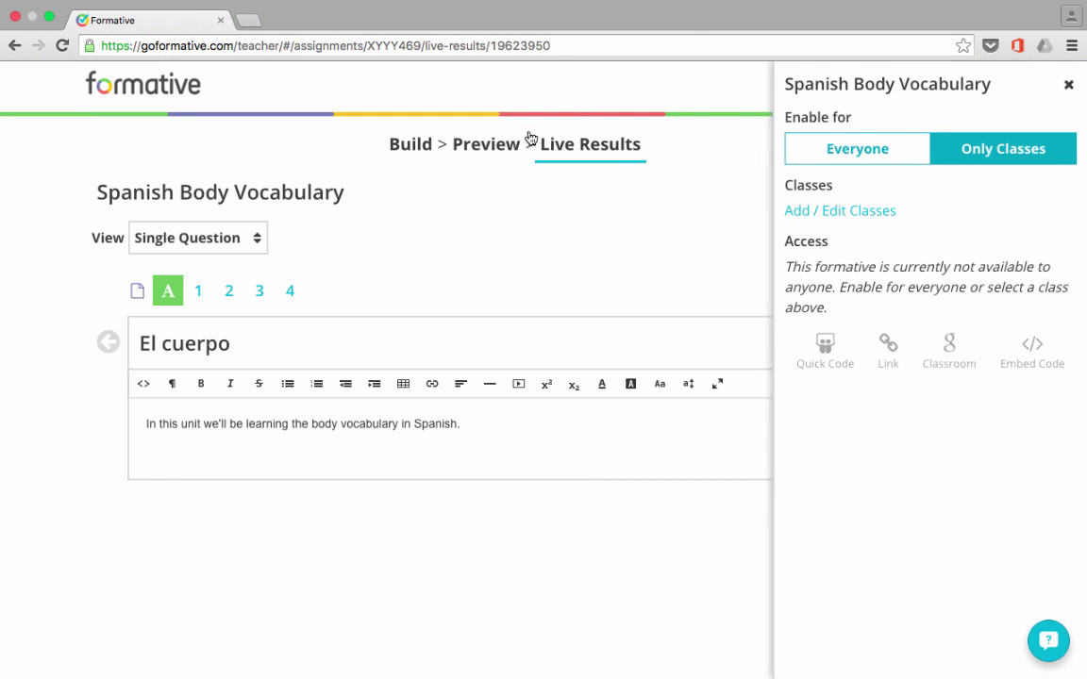
click(863, 150)
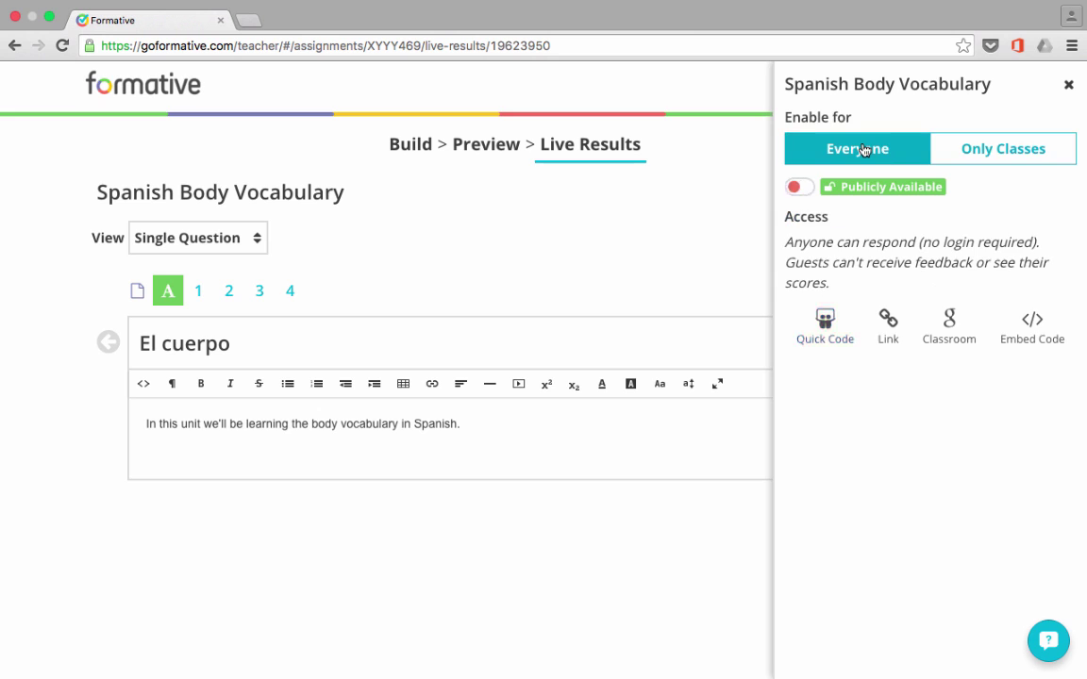
click(1037, 153)
click(859, 143)
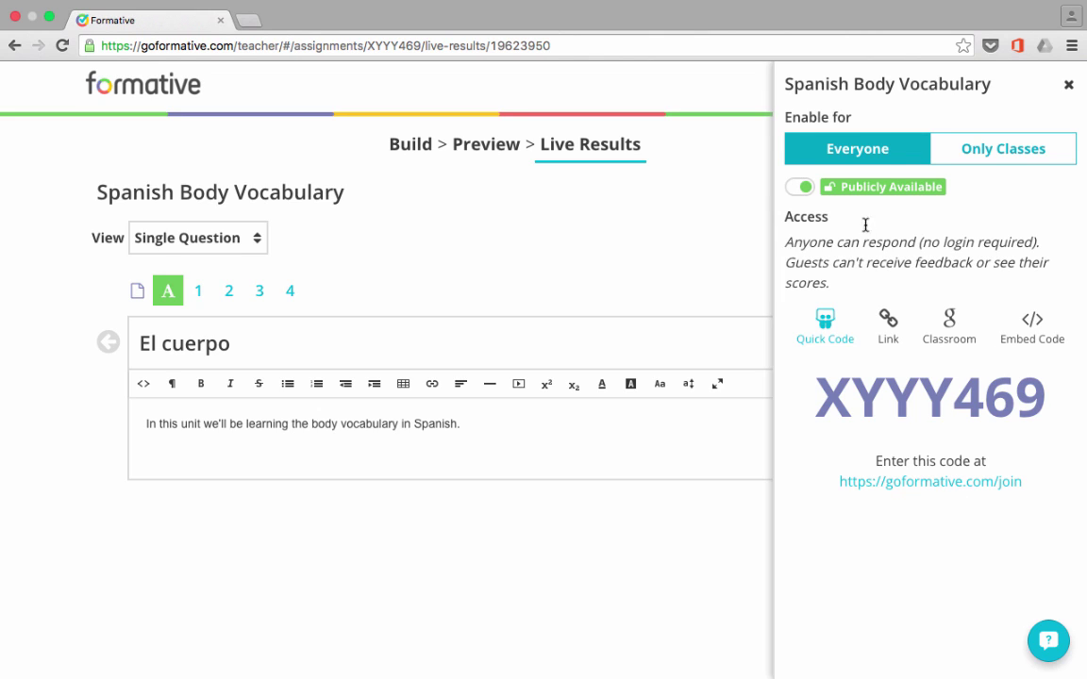
click(994, 154)
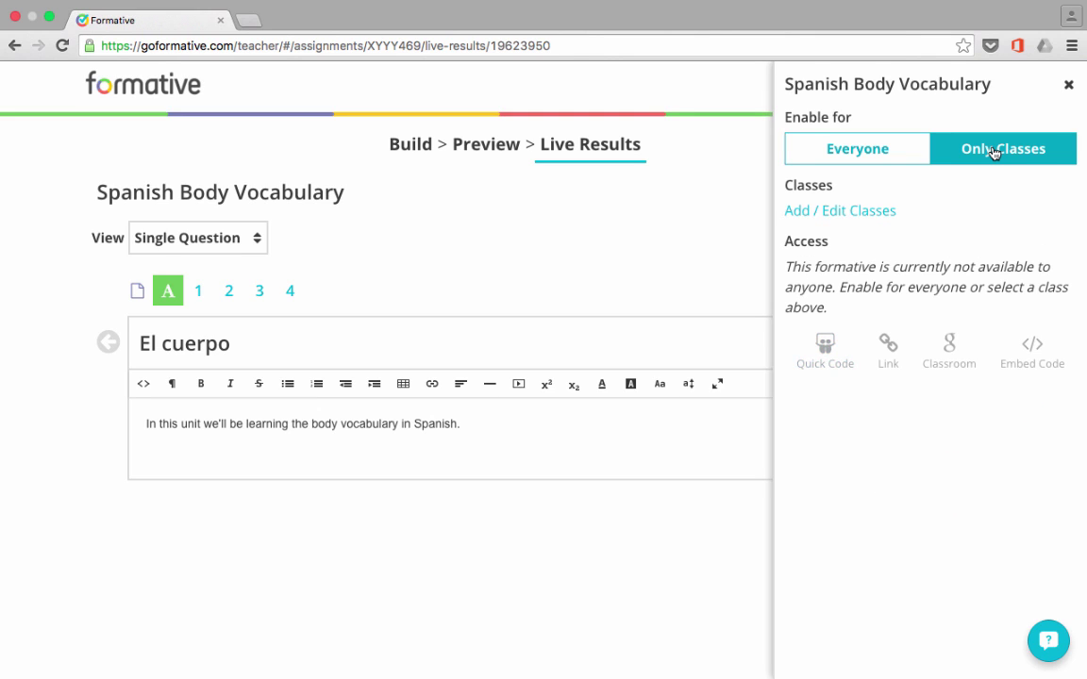
Create a new class named 'Spanish 1' on the Classes page.
click(817, 216)
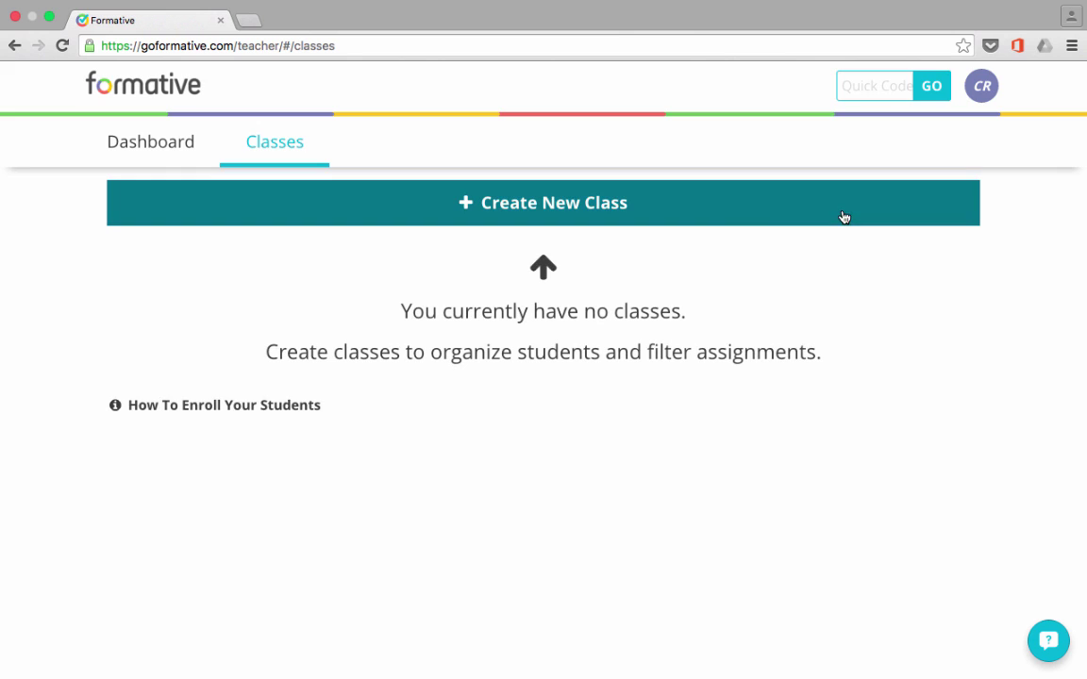
click(552, 210)
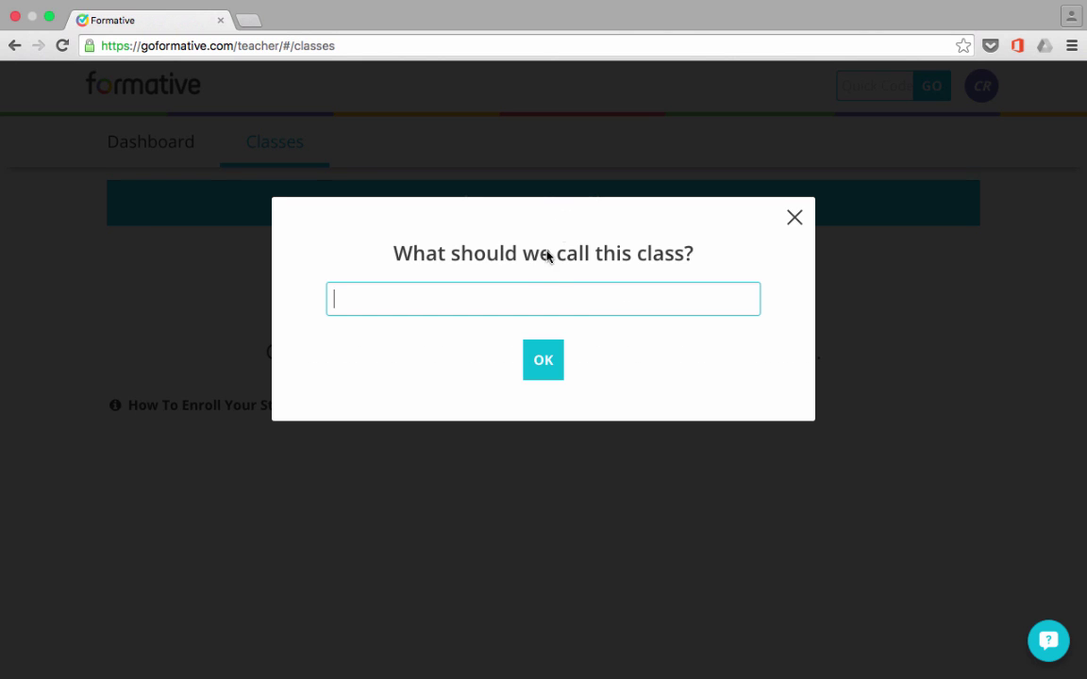
click(582, 303)
text(Spanish 1)
click(541, 364)
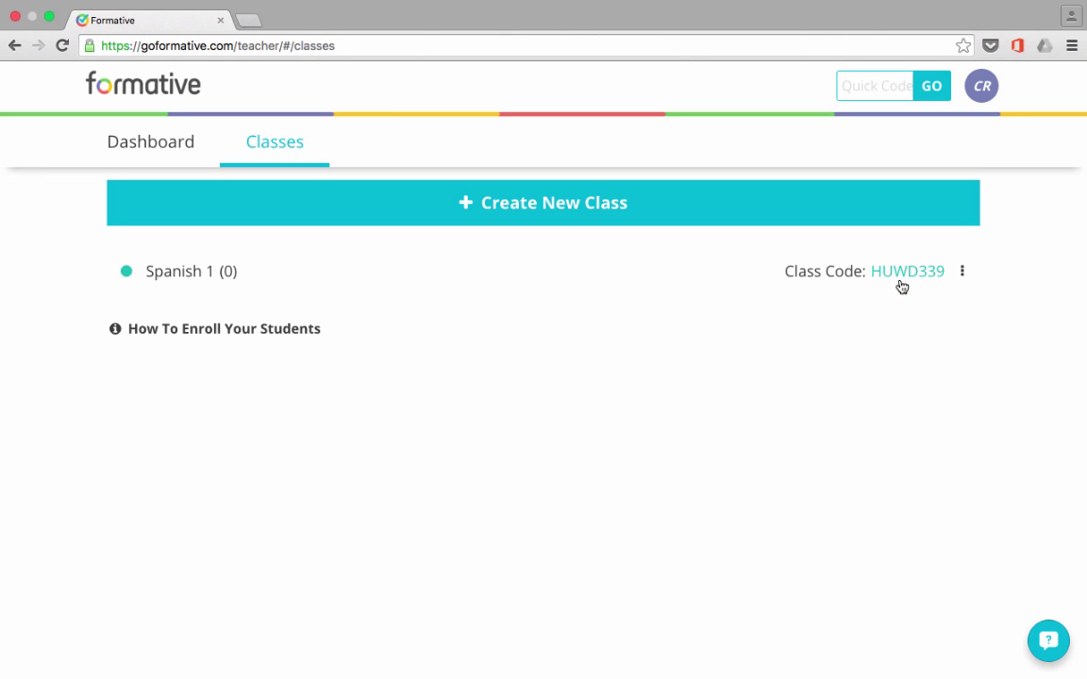
click(176, 337)
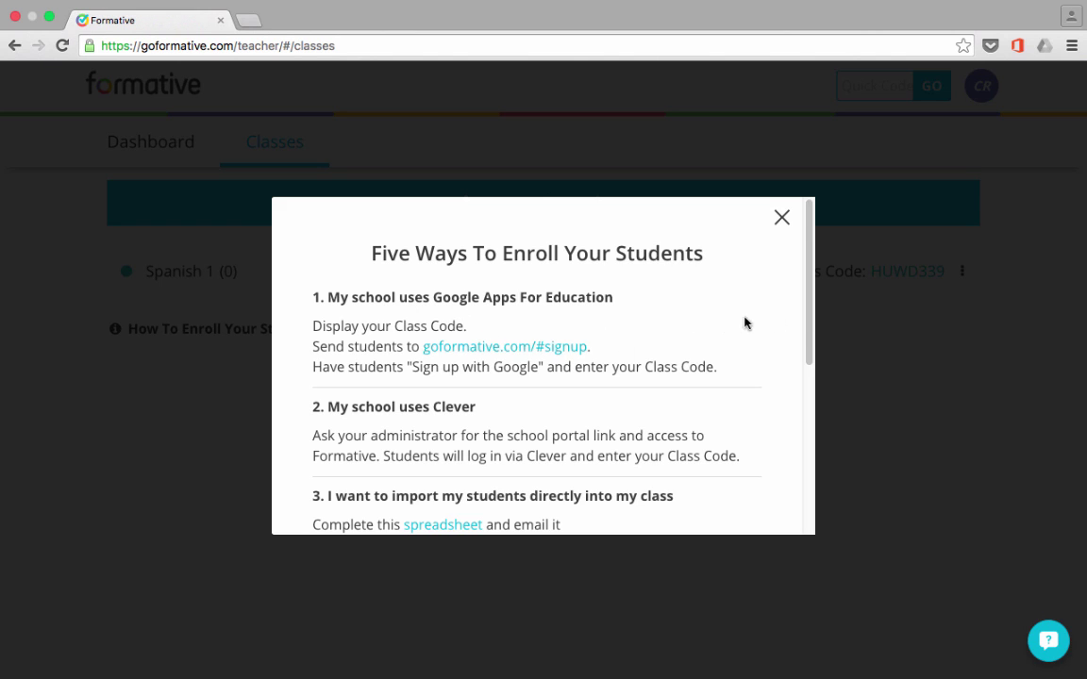
drag(810, 327, 783, 451)
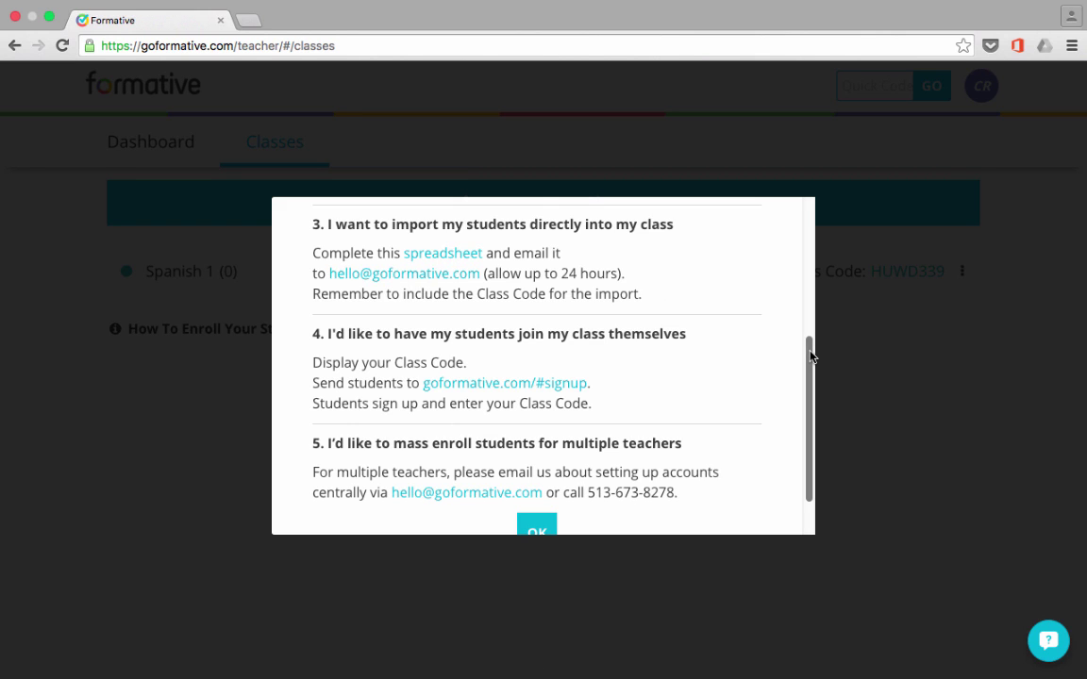
drag(810, 355, 804, 397)
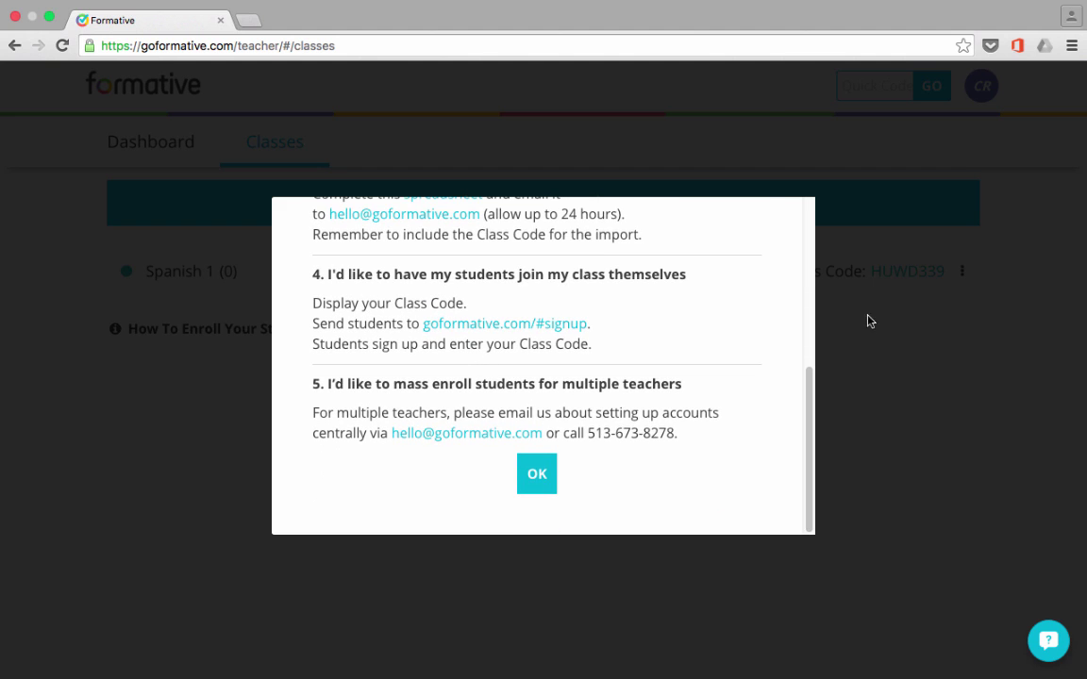
click(525, 473)
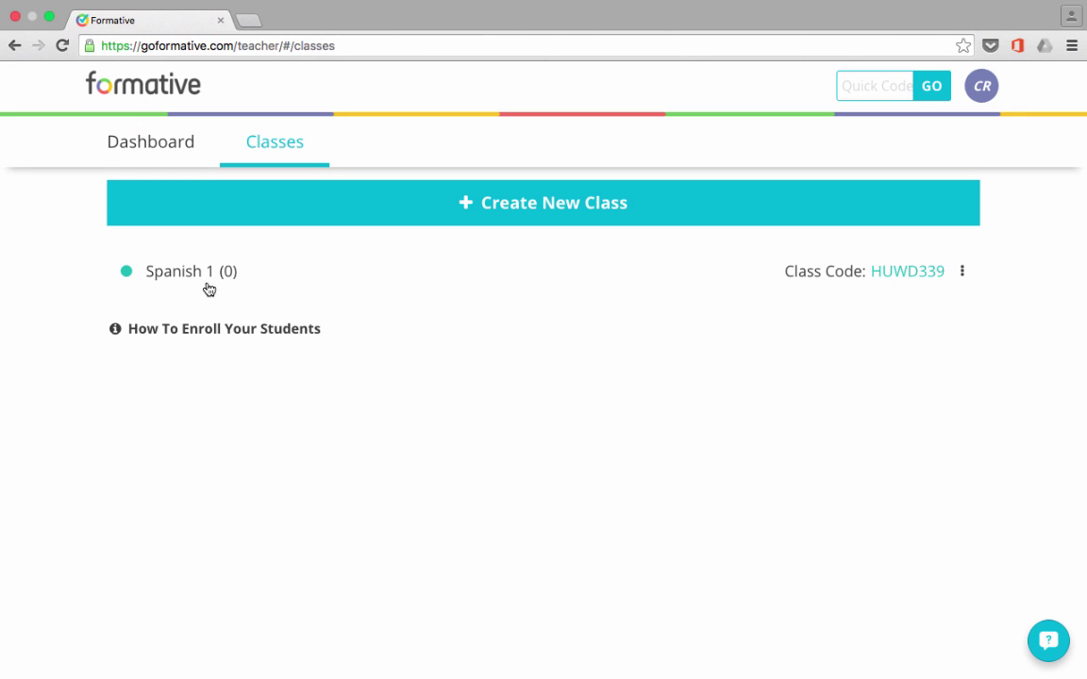
click(238, 332)
scroll(548, 364, down, 5)
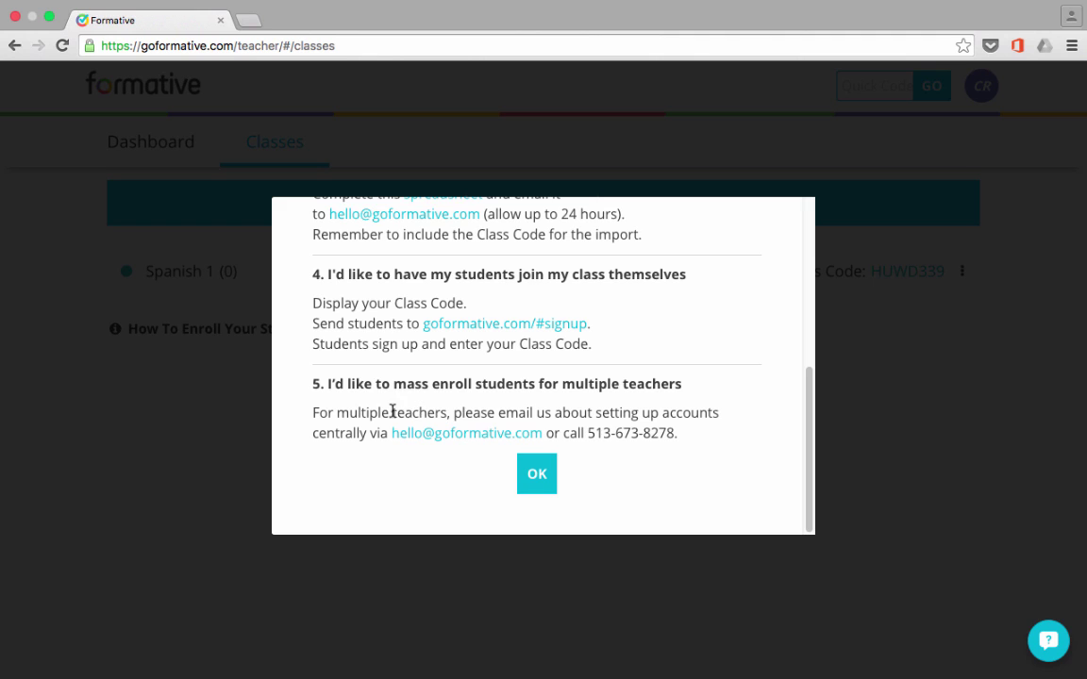
click(537, 475)
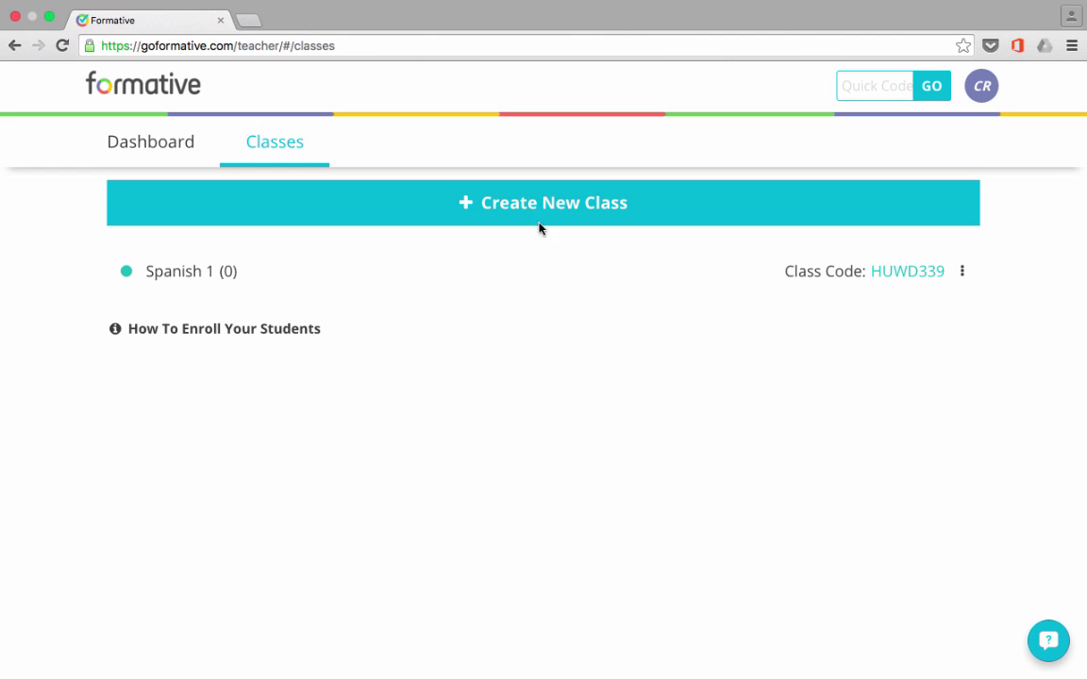
Reopen Spanish Body Vocabulary for editing from the assignments dashboard.
click(162, 149)
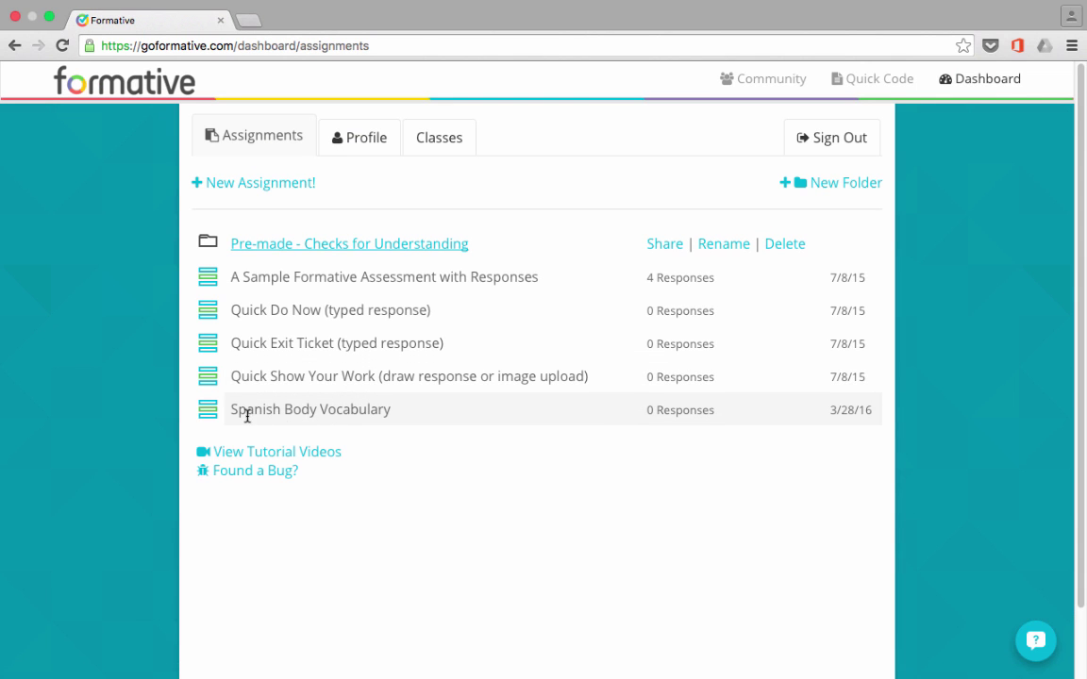
click(213, 413)
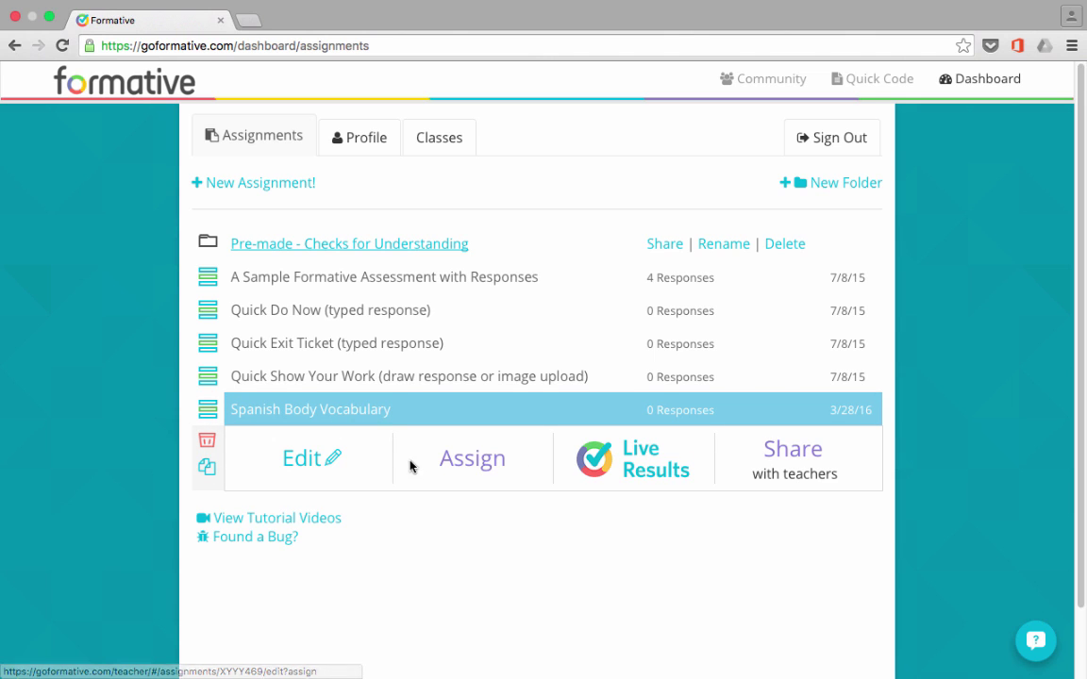
click(307, 469)
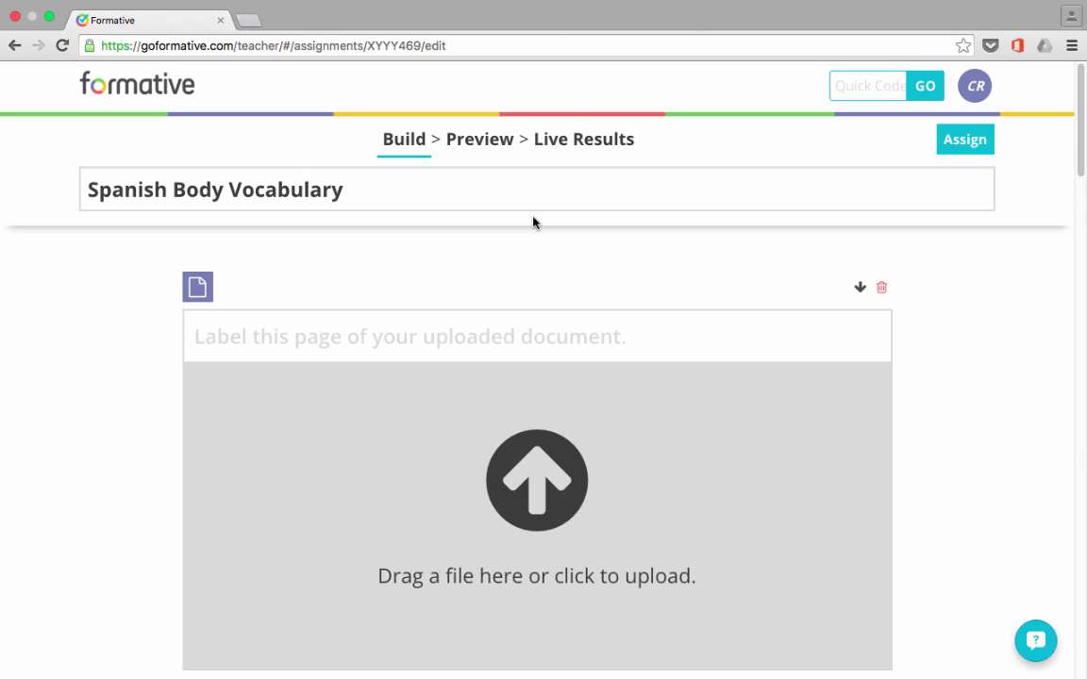
Assign Spanish Body Vocabulary only to the Spanish 1 class and review its Open status choices.
click(972, 147)
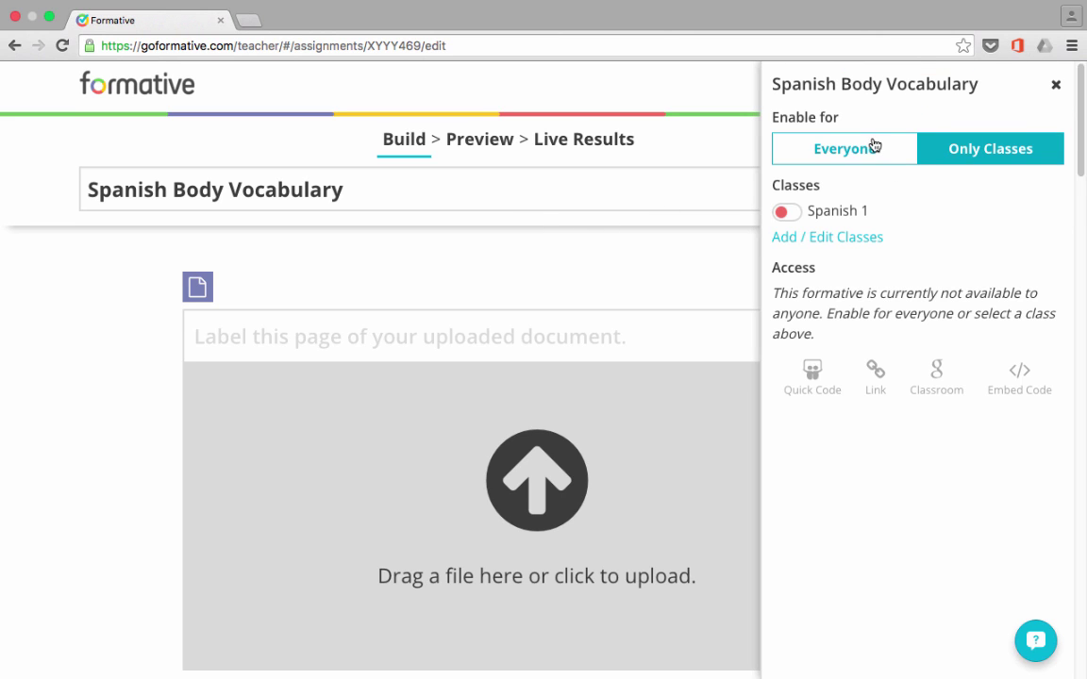
click(867, 148)
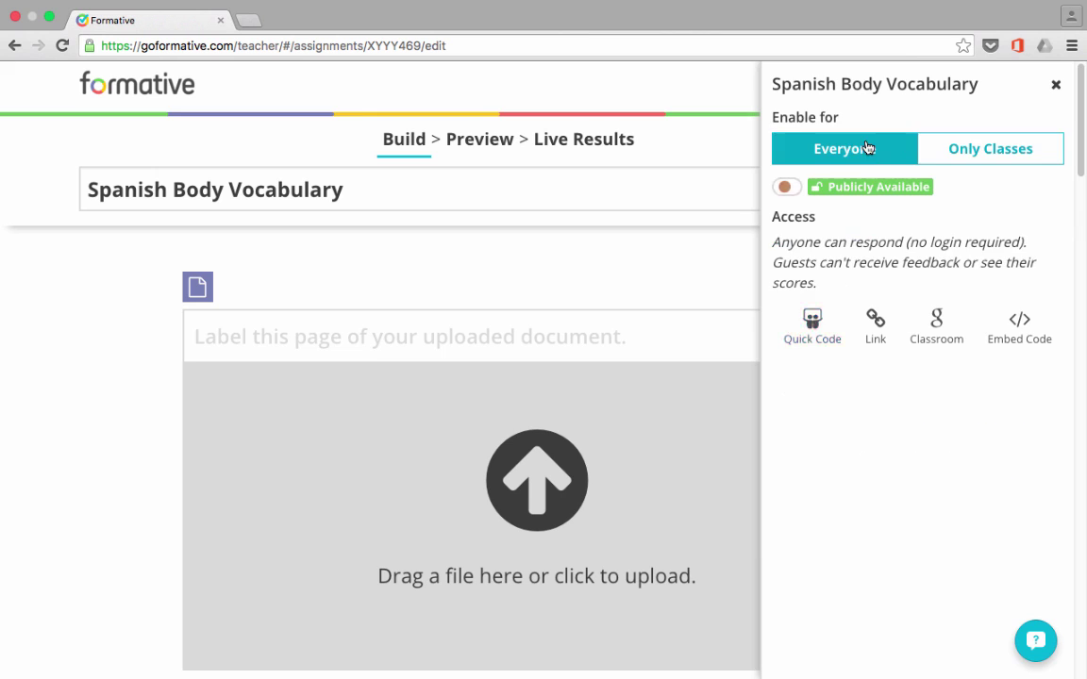
click(977, 151)
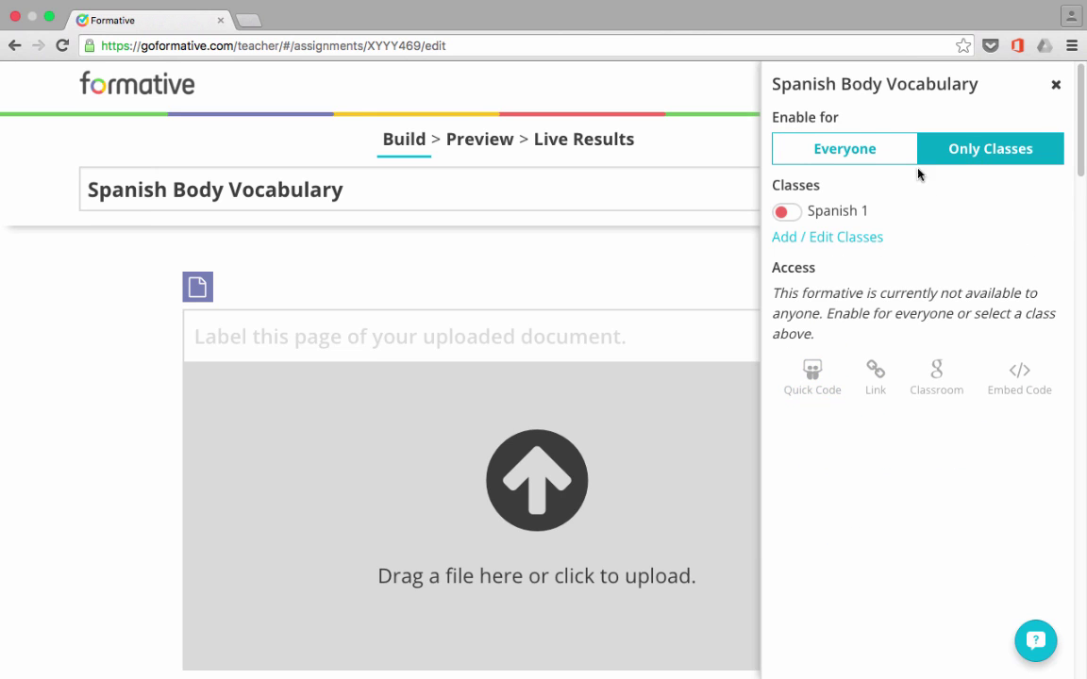
click(792, 217)
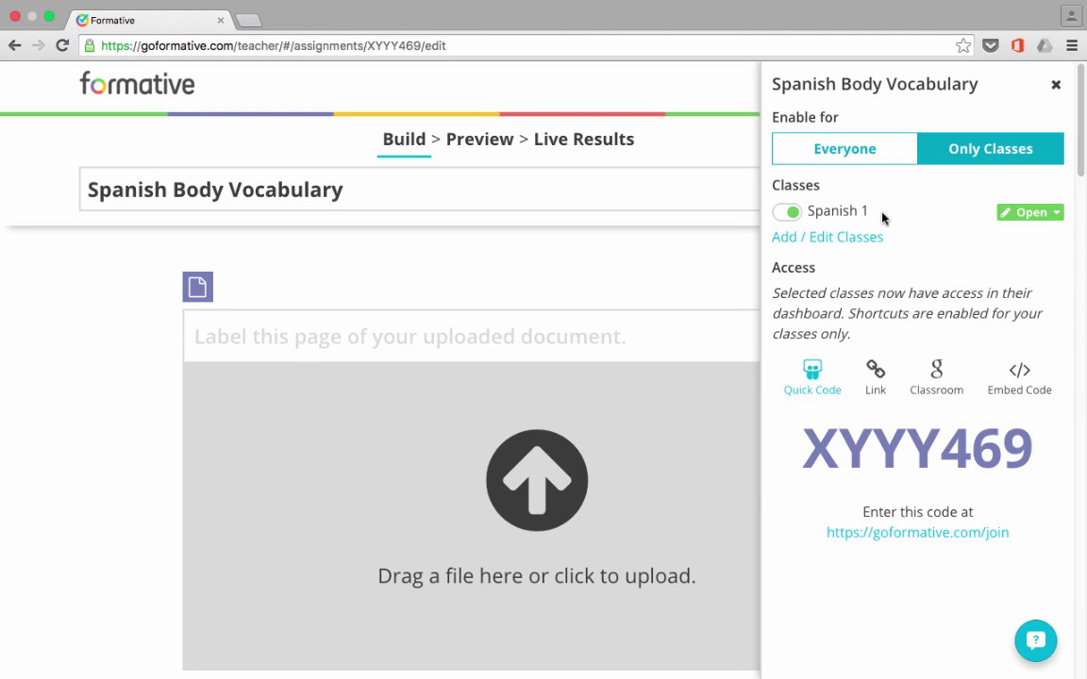
click(1052, 220)
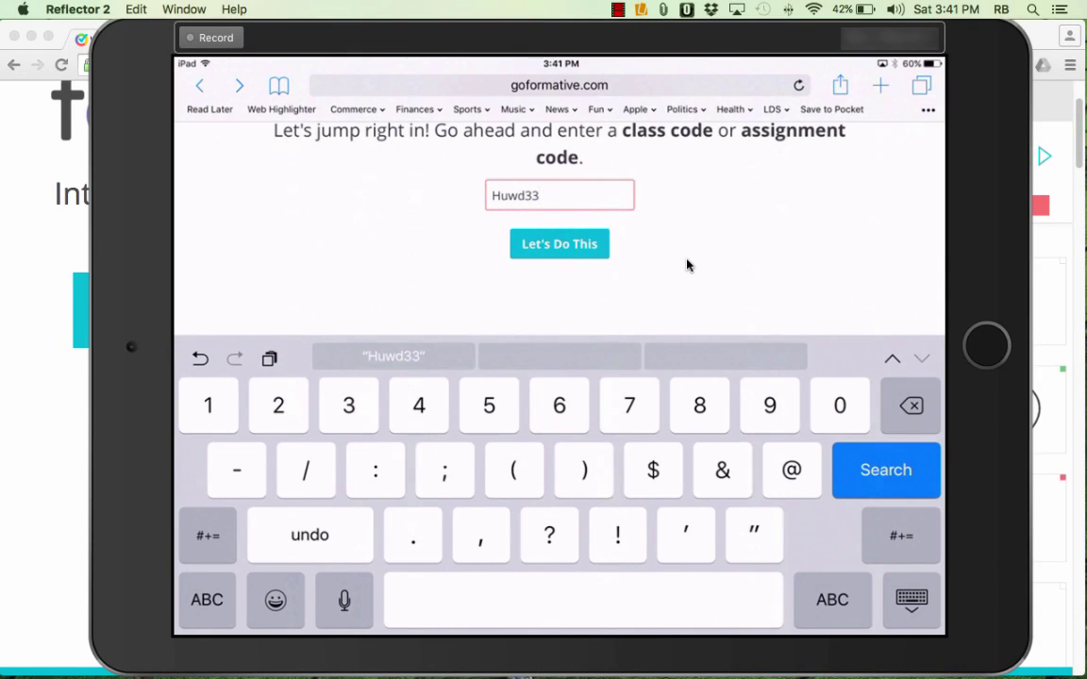
Finish entering the class code on the iPad to join Spanish 1.
text(9)
key(Return)
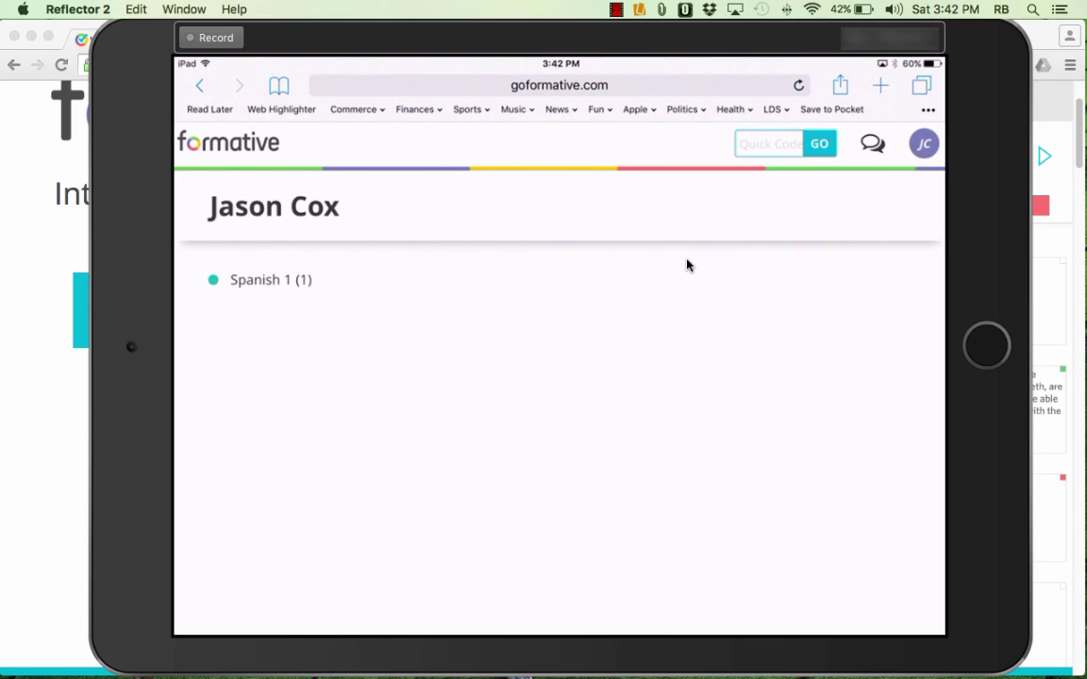
Expand the Spanish 1 class on the iPad to reveal Spanish Body Vocabulary.
click(687, 265)
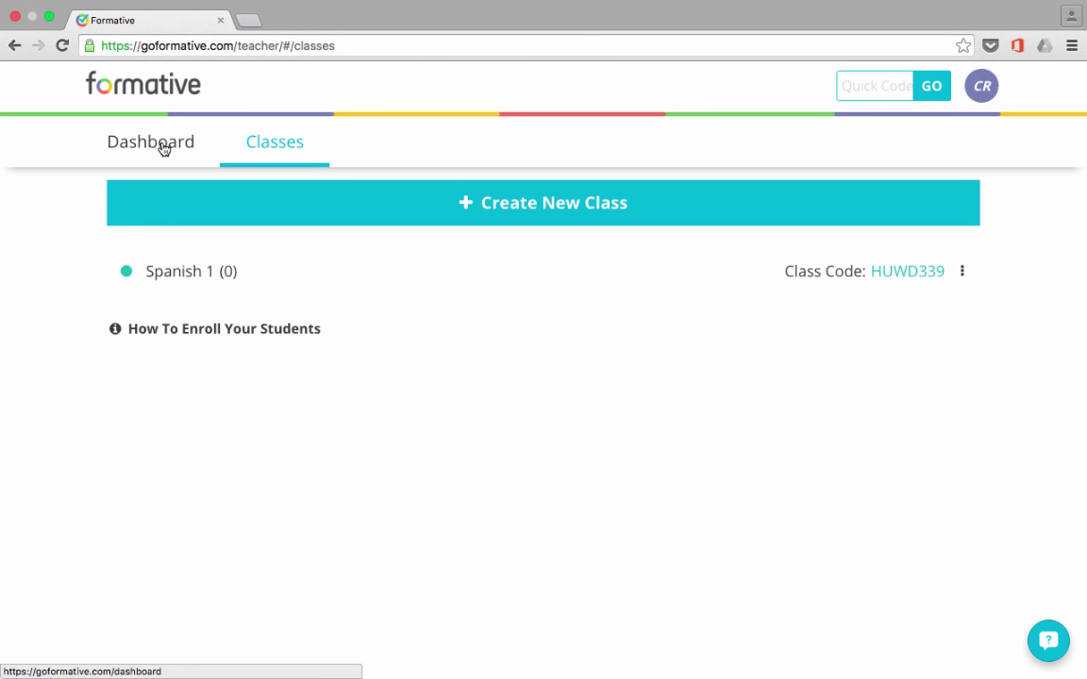
Open the Live Results for the Spanish Body Vocabulary assignment from the dashboard.
click(163, 148)
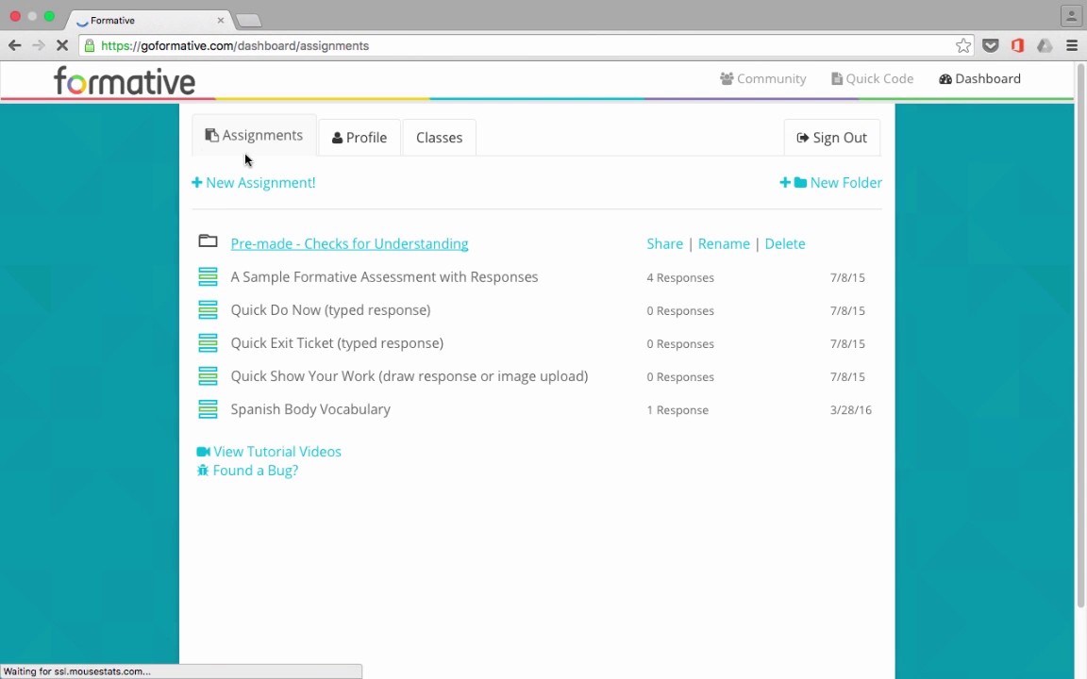
click(209, 412)
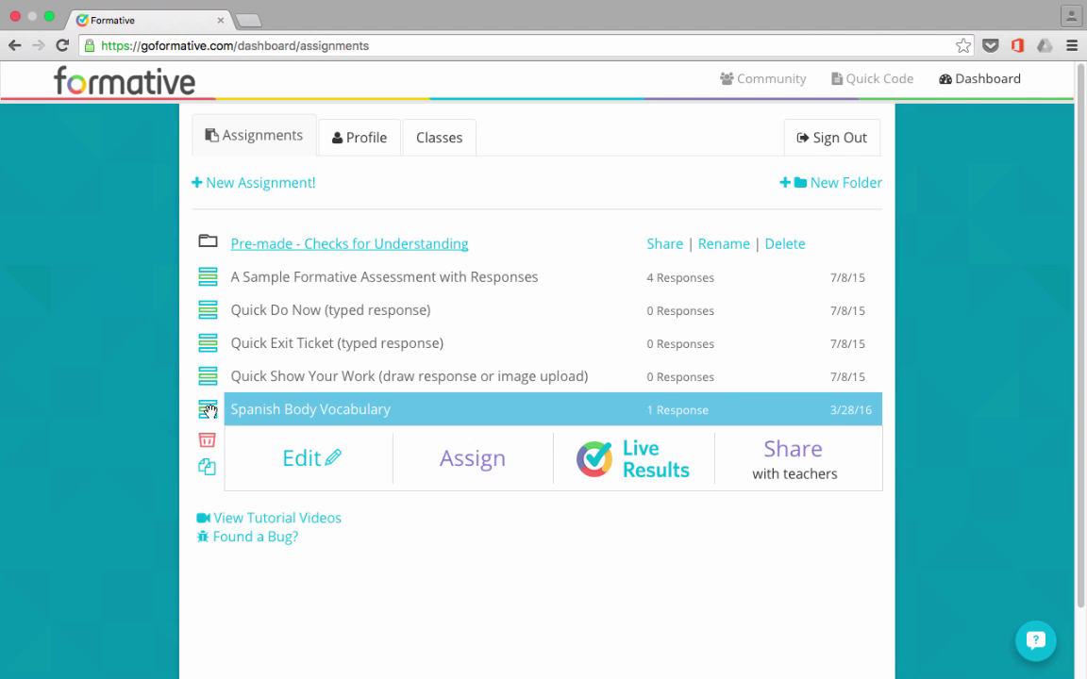
click(636, 468)
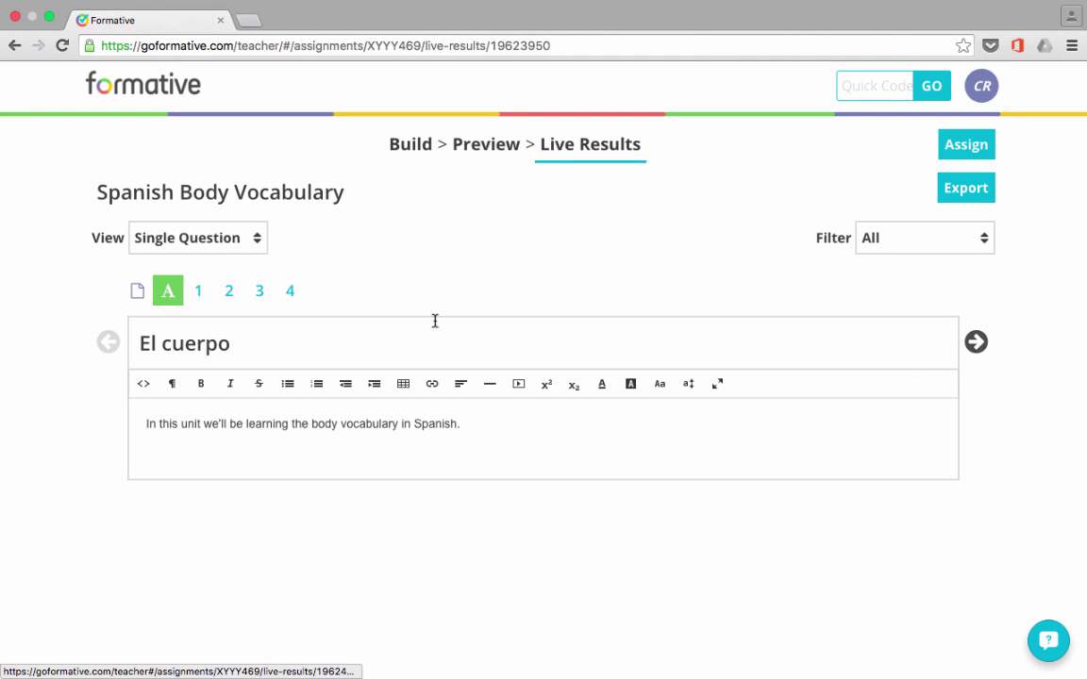
Review the results for questions 3 and 4, ending on question 3's hairy-head drawing.
click(259, 293)
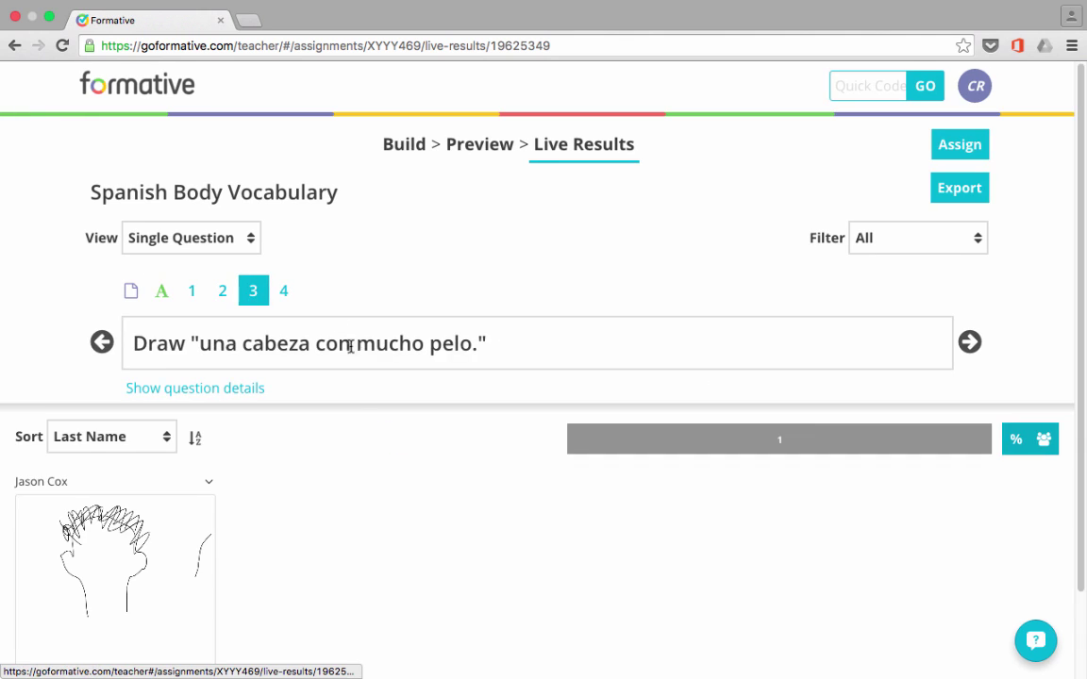
scroll(333, 468, down, 2)
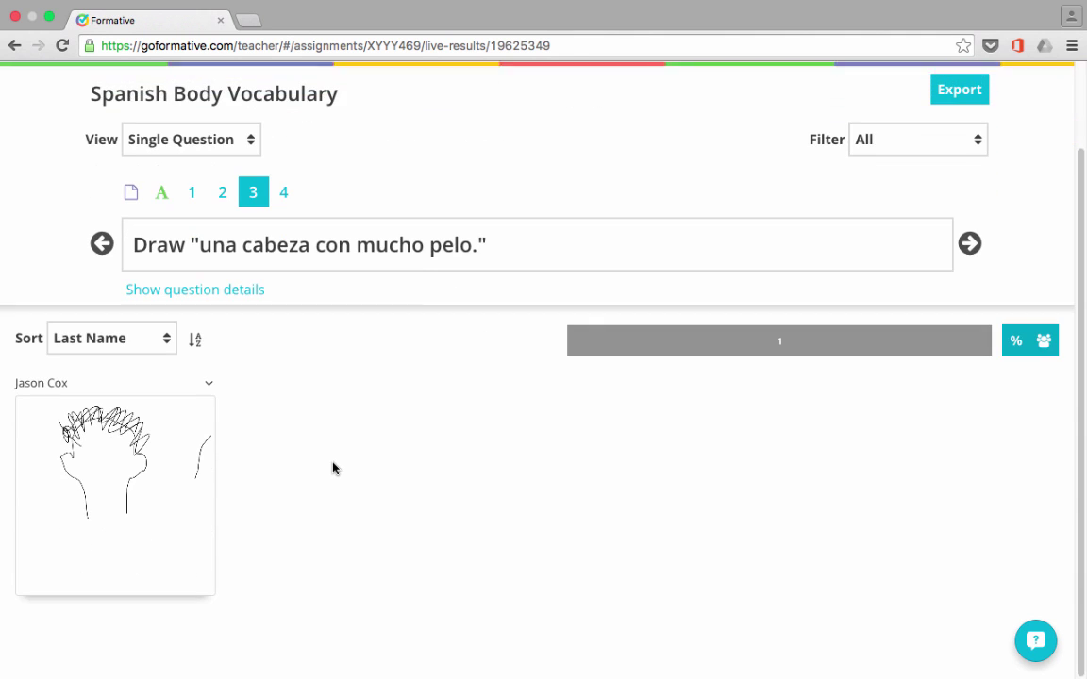
click(283, 194)
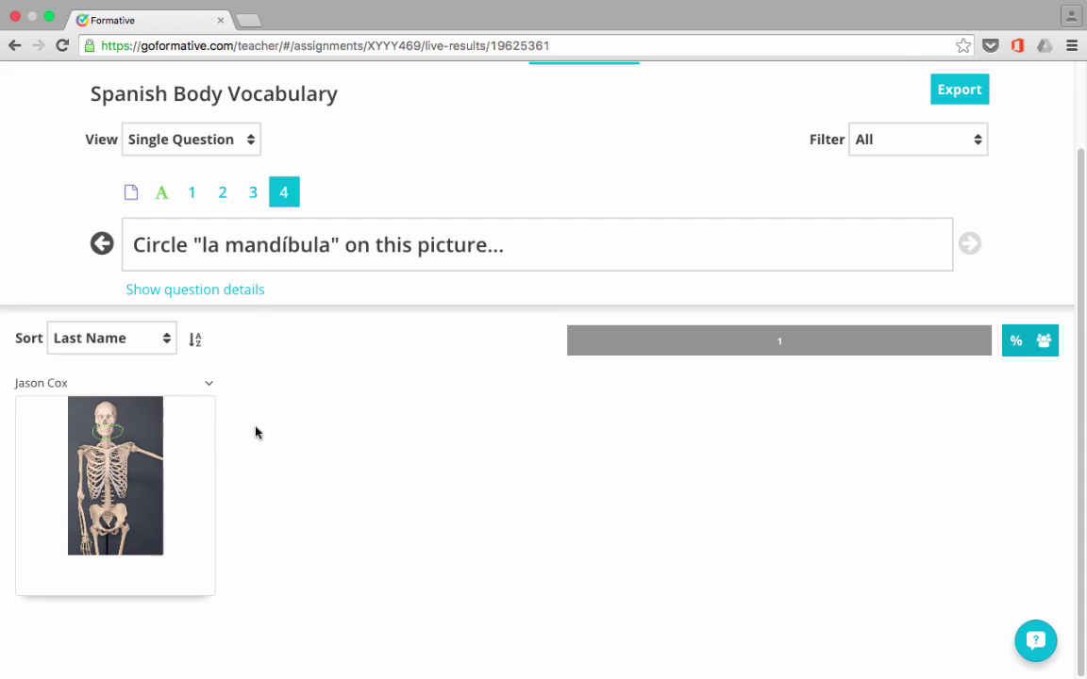
key(Left)
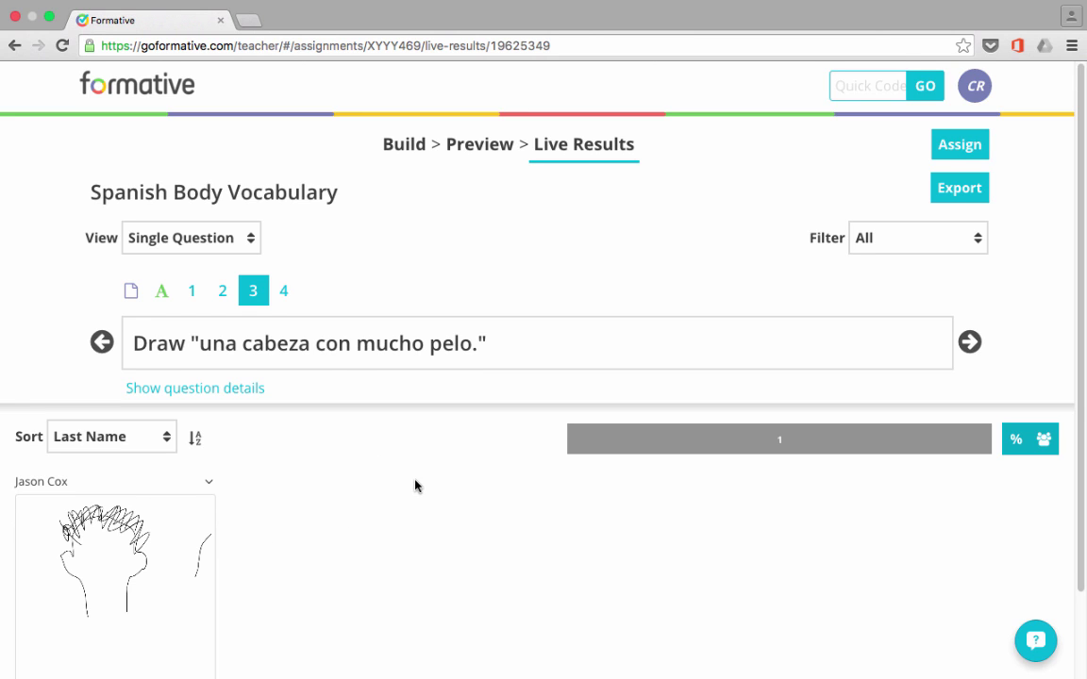
scroll(415, 486, down, 2)
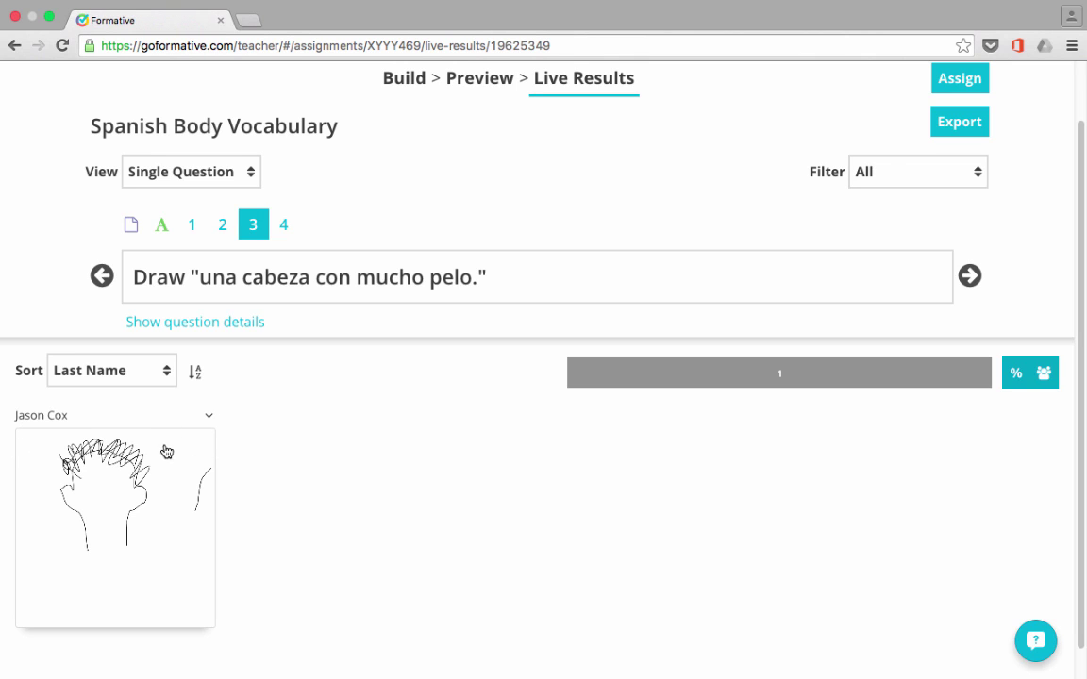
Send the feedback 'So what is that at the right?' on the student's question 3 drawing.
click(182, 476)
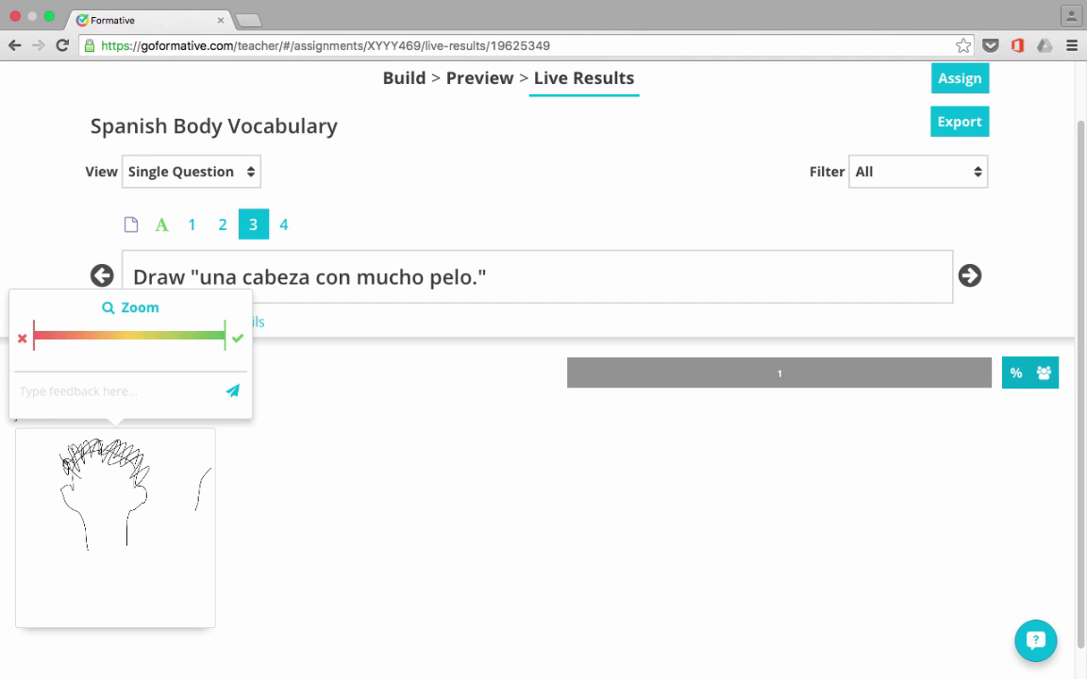
text(So what is that at the right?)
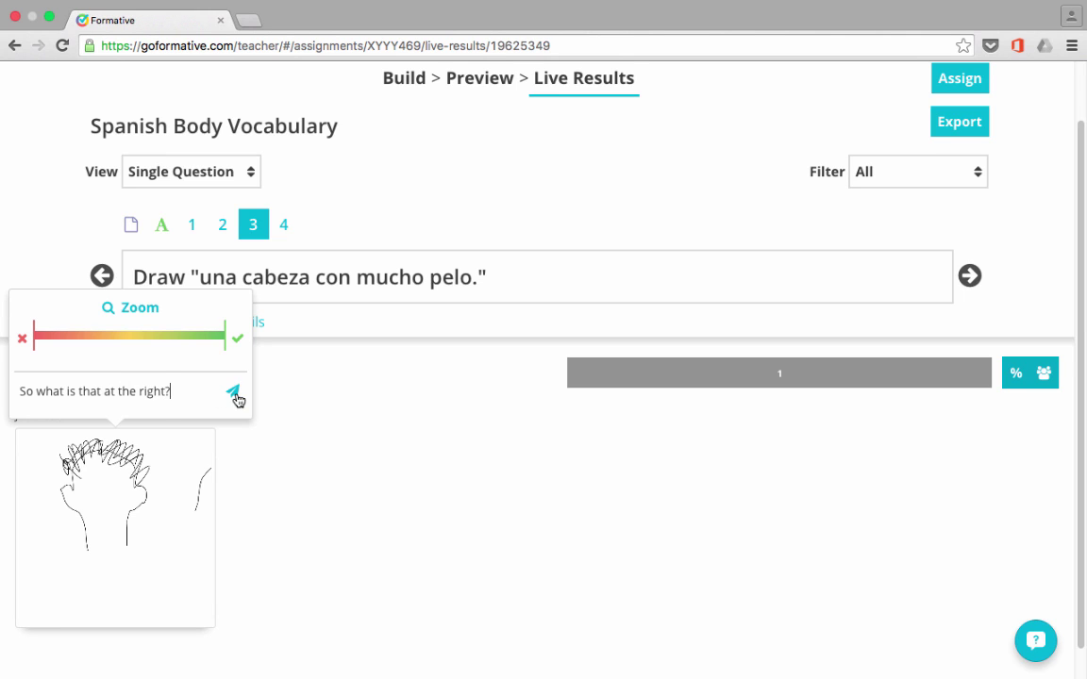
click(234, 394)
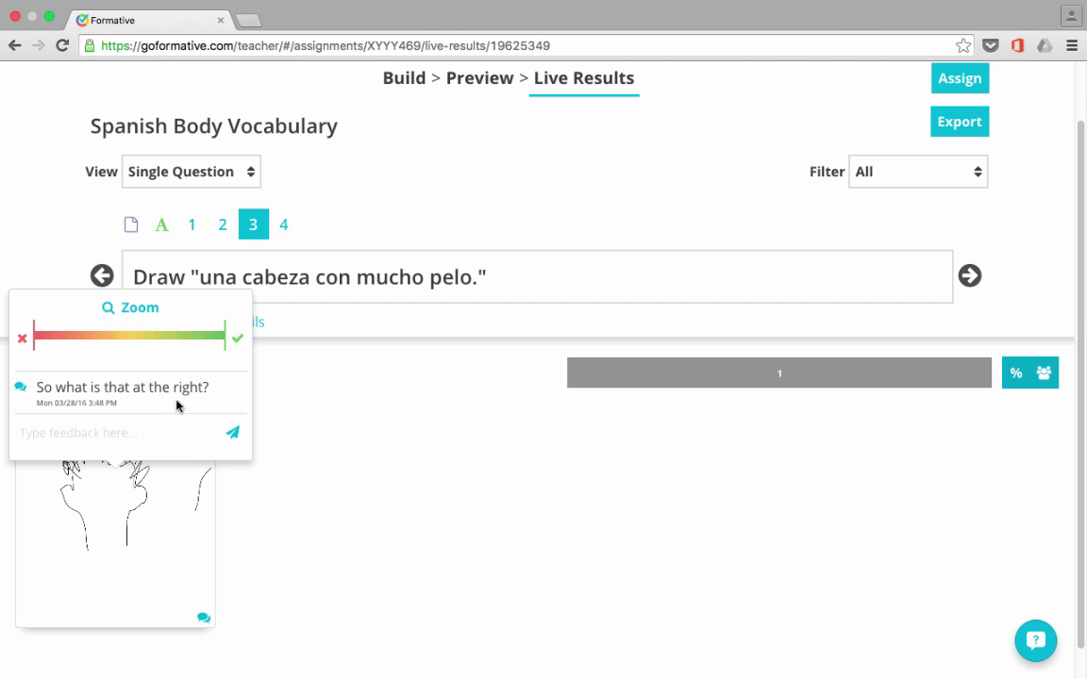
Score the drawing 8 out of 10 and export the results as a CSV.
mouse_move(174, 337)
mouse_down()
mouse_move(38, 340)
mouse_move(226, 345)
mouse_up()
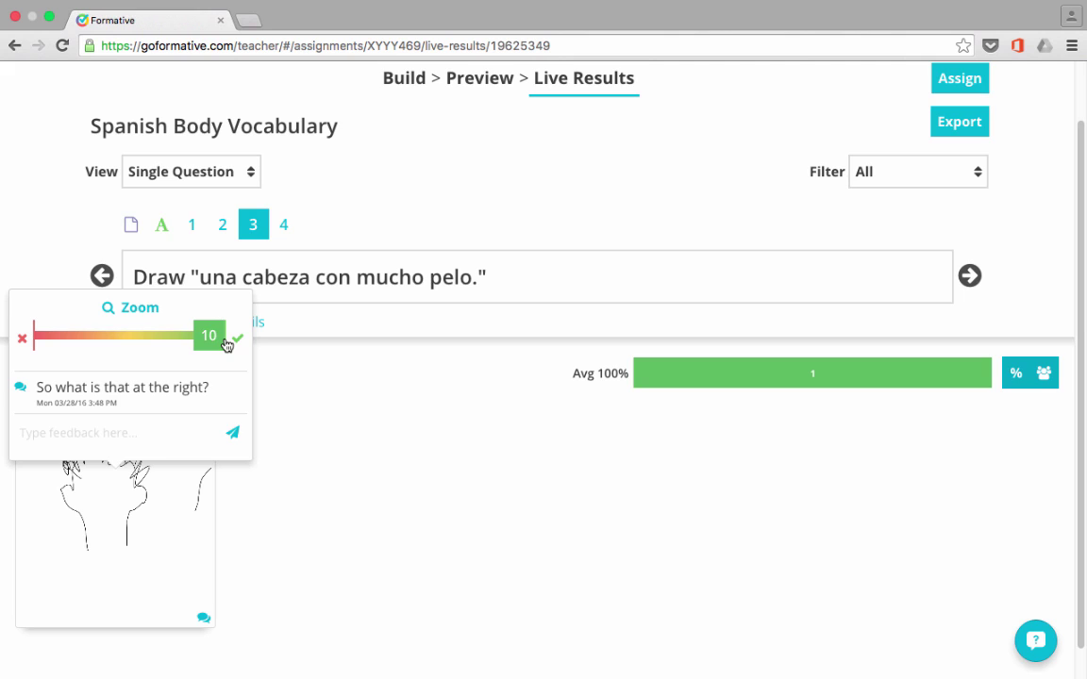
mouse_move(226, 344)
mouse_down()
mouse_move(161, 346)
mouse_move(179, 347)
mouse_up()
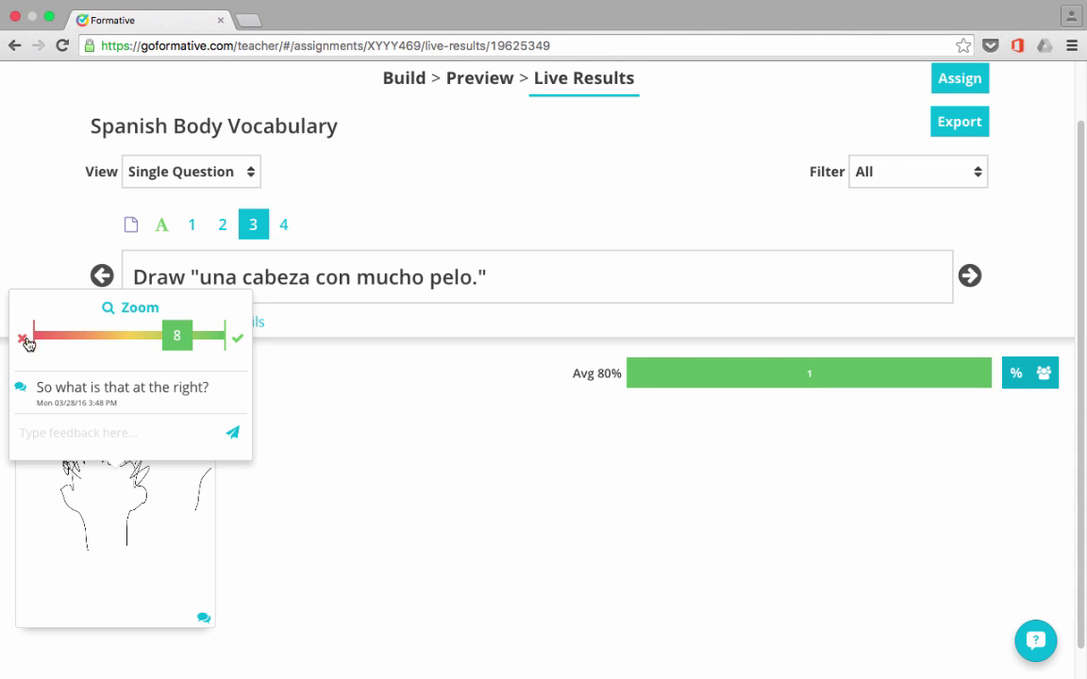
click(959, 121)
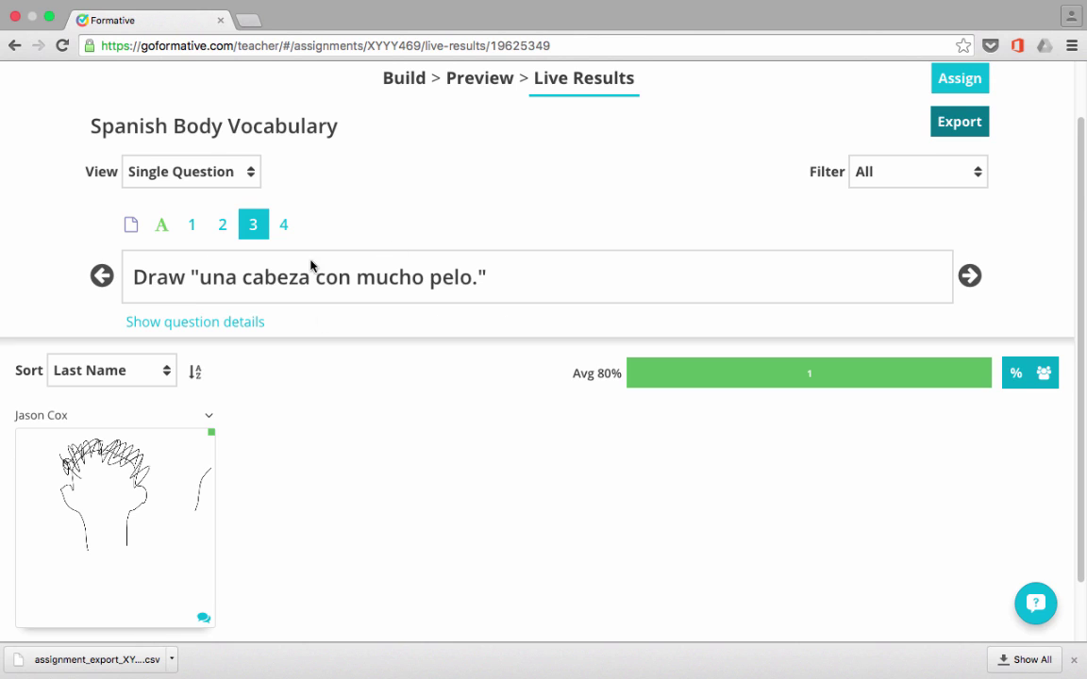
Export the live results to CSV a second time and open the downloaded file in Excel.
click(964, 125)
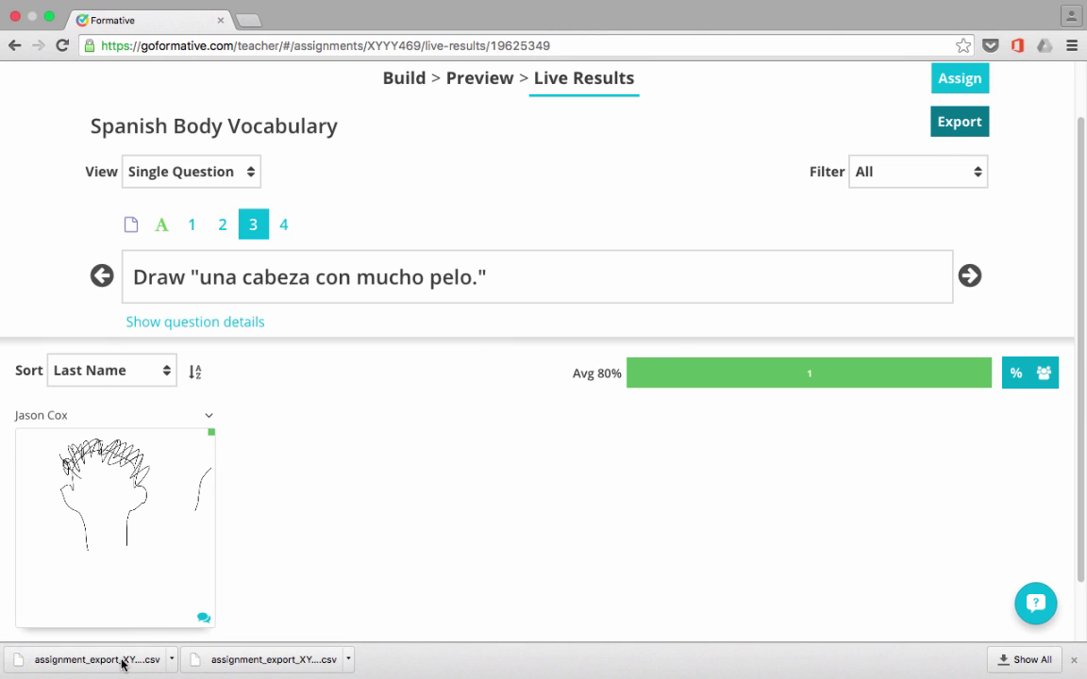
click(121, 660)
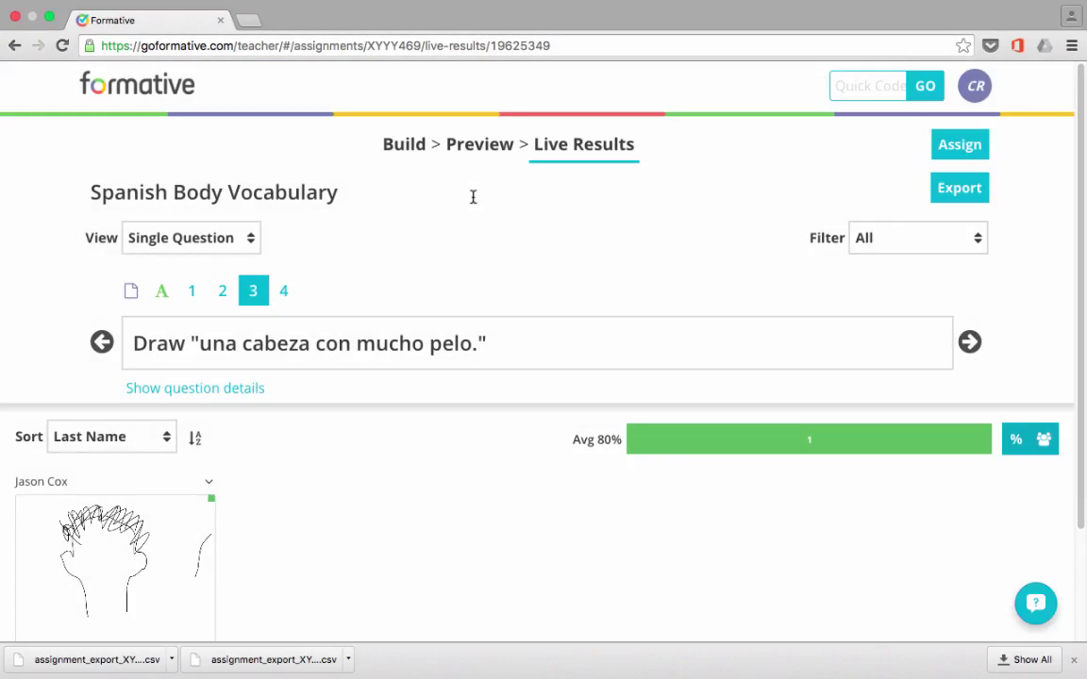
Check the teacher profile page, then return to the assignments list showing Spanish Body Vocabulary at 1 Response.
click(137, 86)
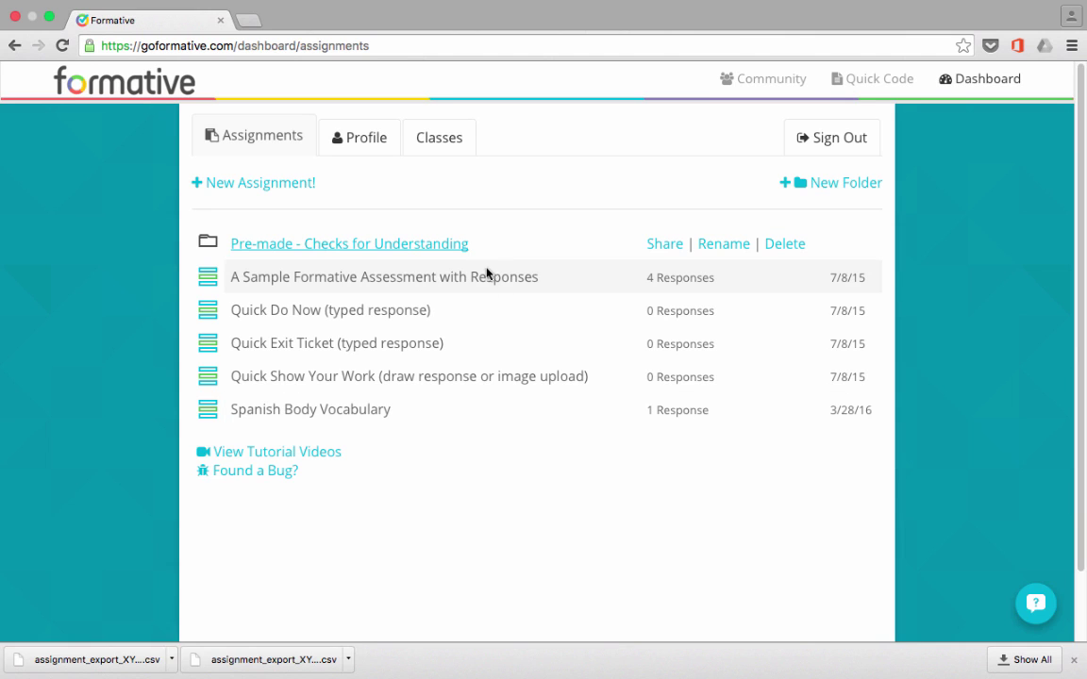
click(363, 141)
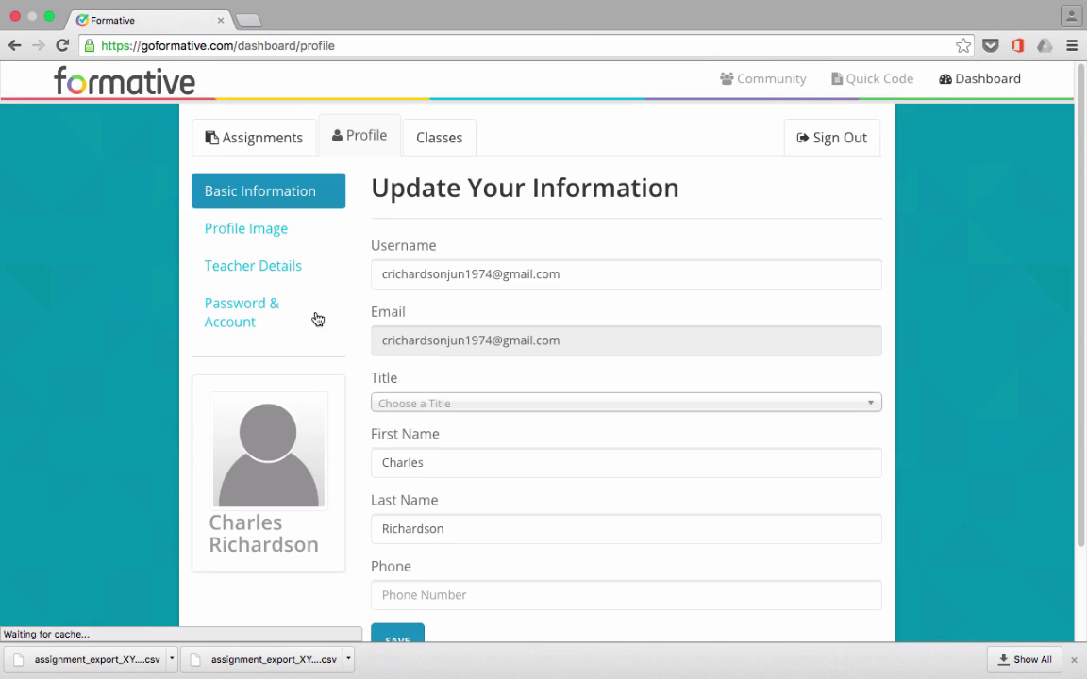
scroll(377, 314, down, 2)
scroll(390, 316, up, 2)
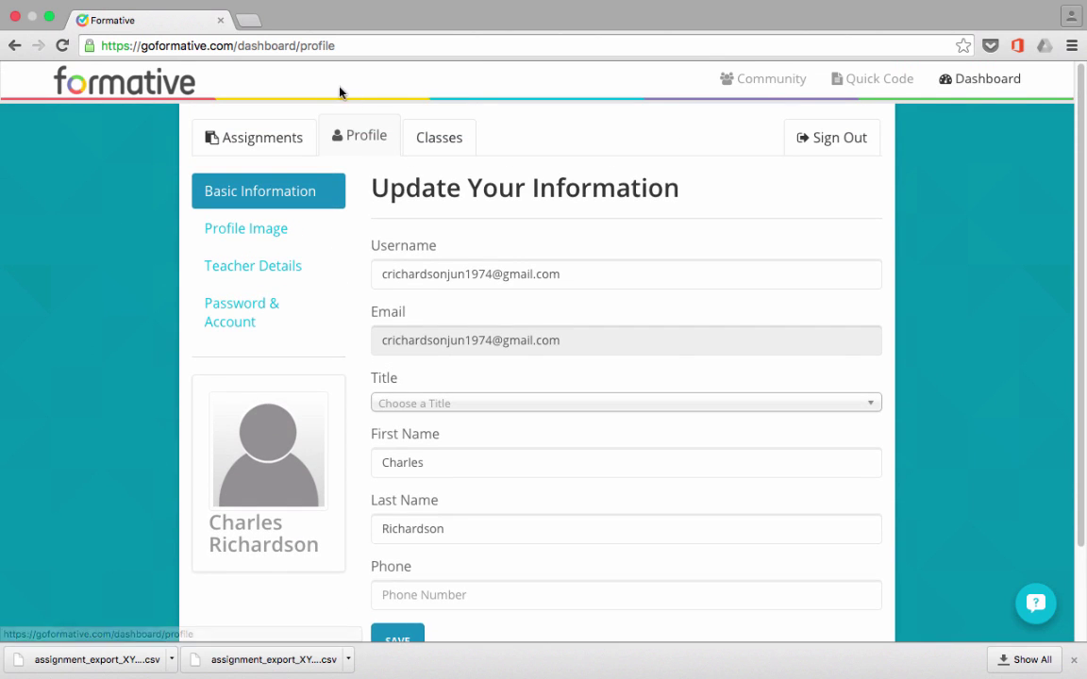
click(263, 137)
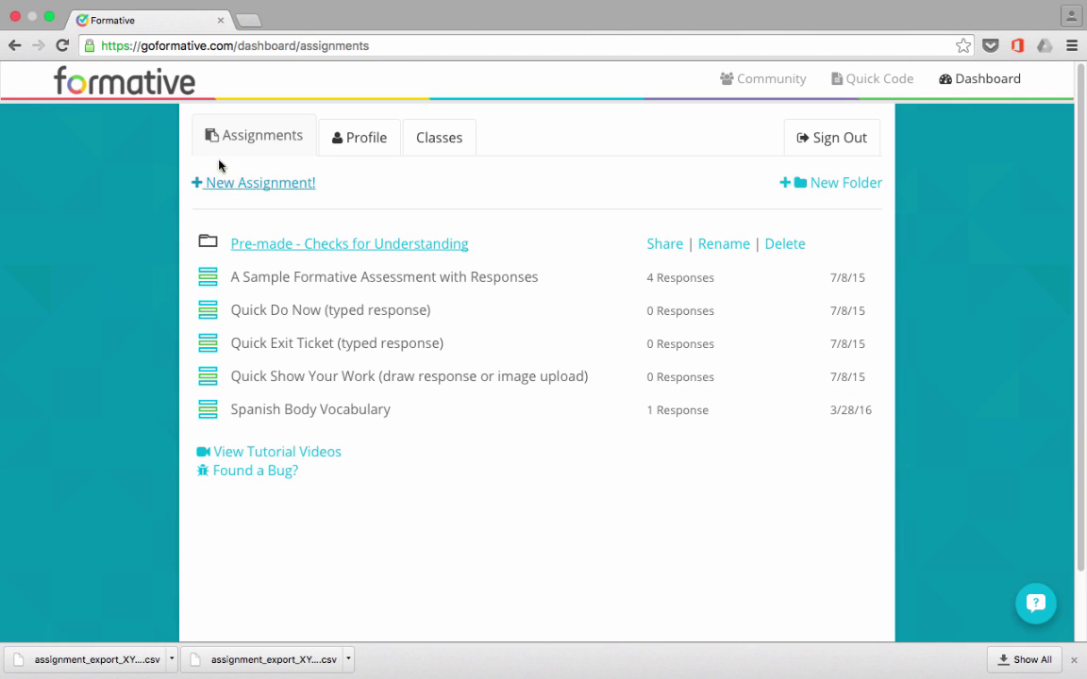
Return to the goformative.com public welcome page.
click(159, 81)
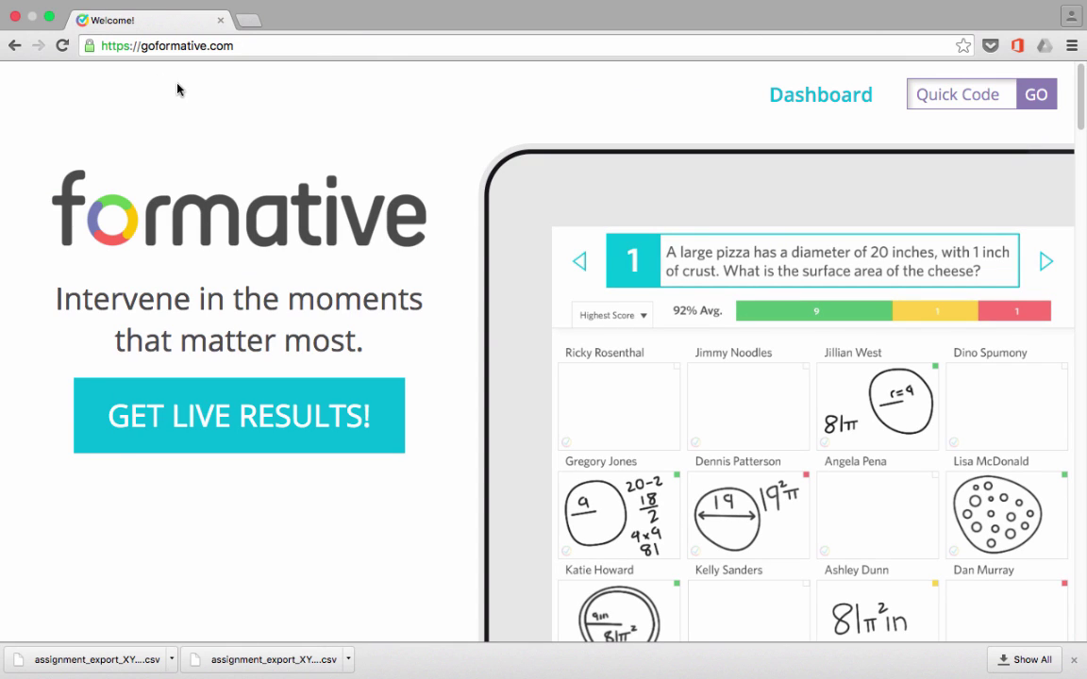